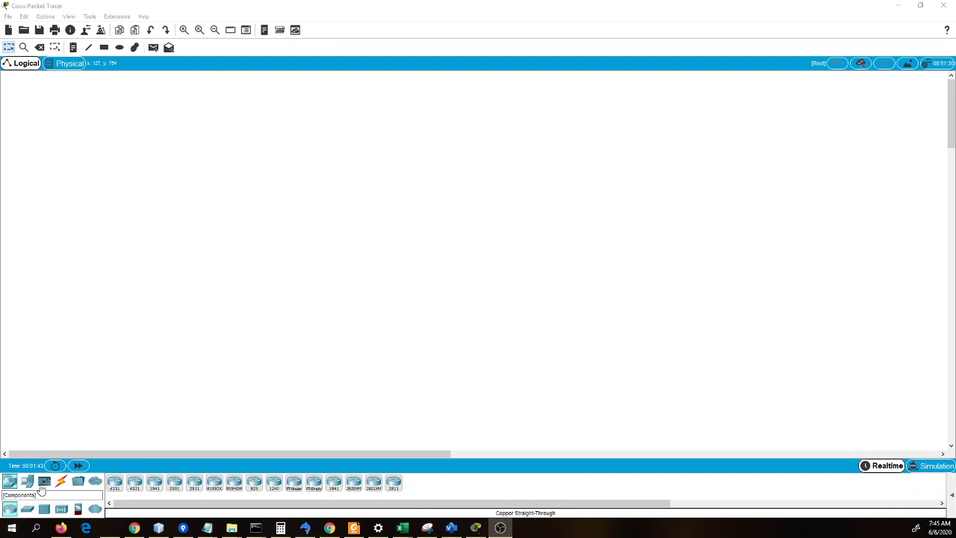
- Place a Server-PT in the upper middle of the empty workspace and a PC below it, slightly to its left
{"action": "left_click", "coordinate": [27, 481]}
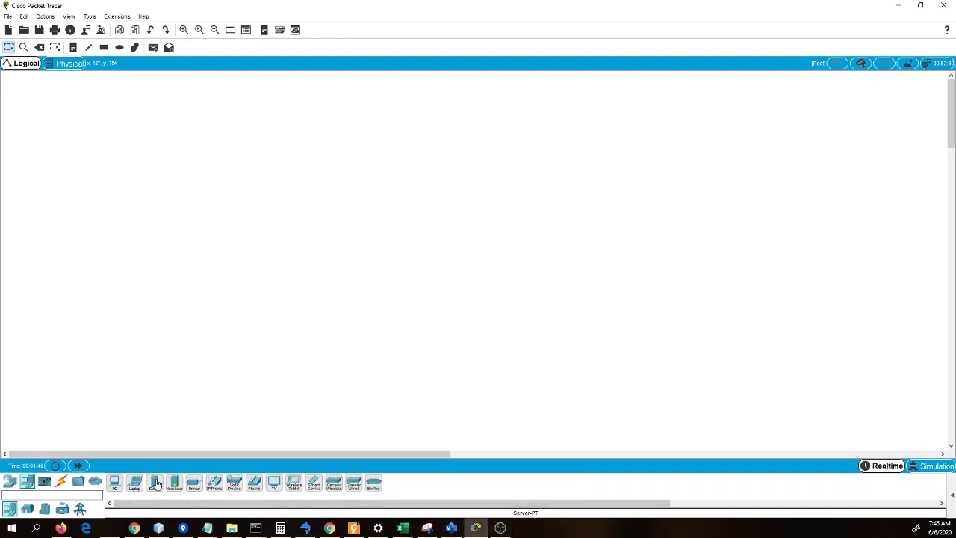
{"action": "left_click_drag", "start_coordinate": [157, 484], "coordinate": [450, 182]}
{"action": "left_click", "coordinate": [530, 162]}
{"action": "left_click", "coordinate": [11, 484]}
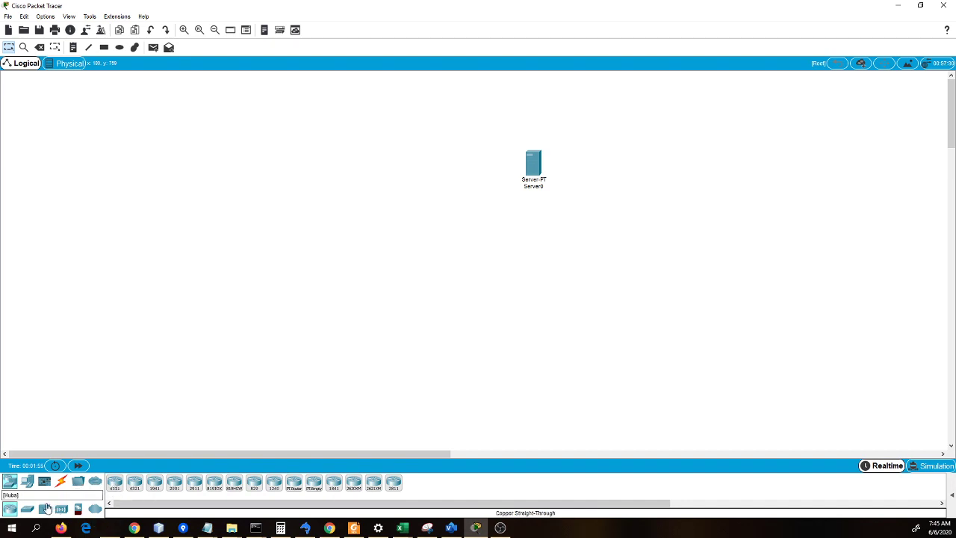
{"action": "left_click", "coordinate": [28, 483]}
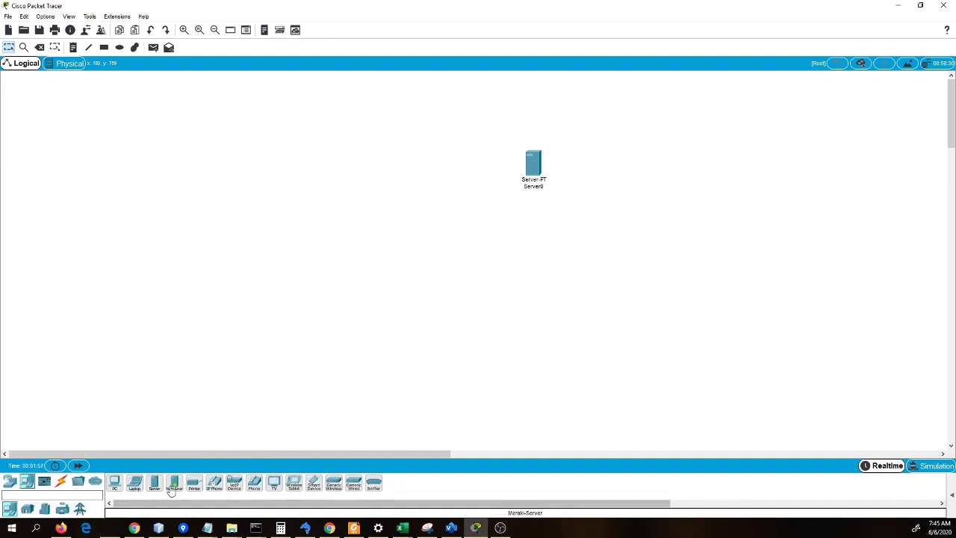
{"action": "left_click_drag", "start_coordinate": [114, 483], "coordinate": [430, 278]}
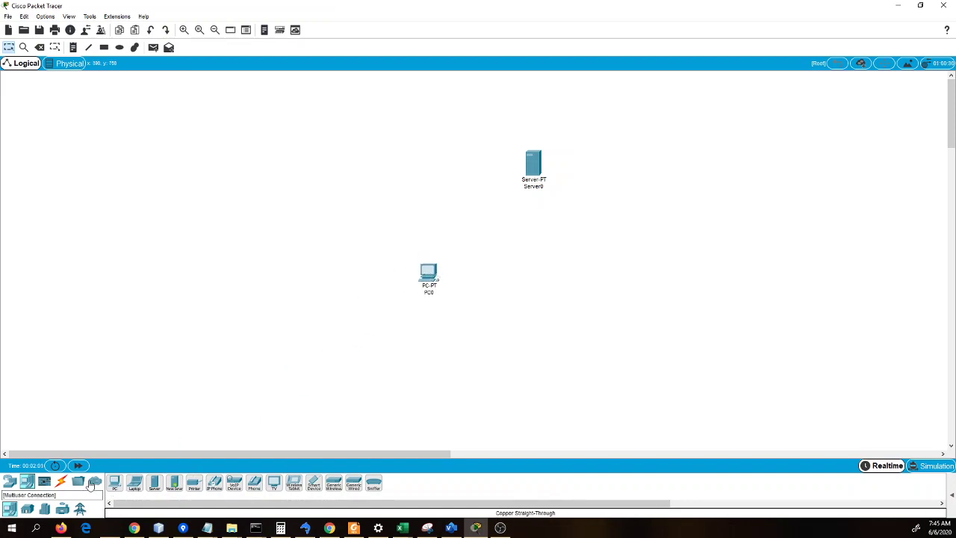
- Add an 1841 router and a 2960-24TT switch in a row to the left of the server
{"action": "left_click", "coordinate": [14, 484]}
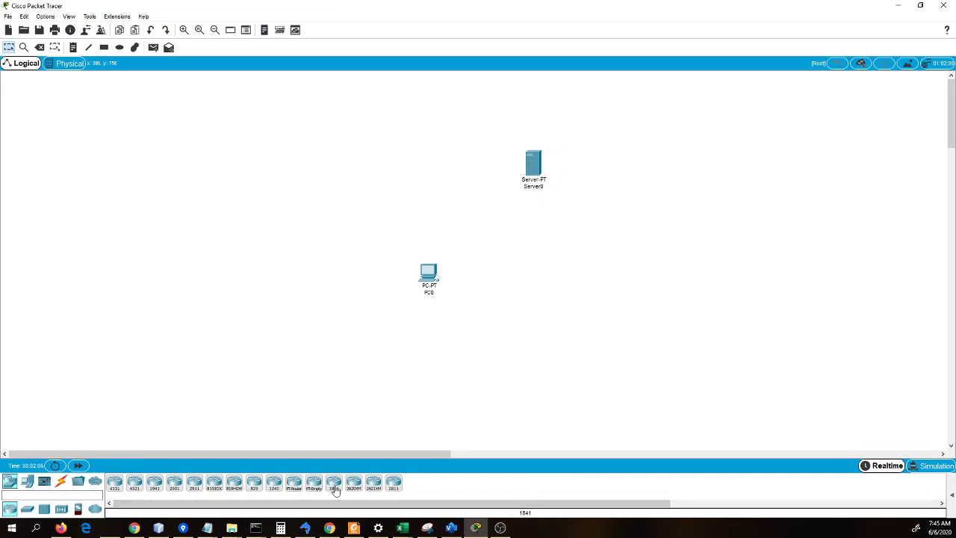
{"action": "left_click_drag", "start_coordinate": [333, 487], "coordinate": [305, 190]}
{"action": "left_click_drag", "start_coordinate": [27, 482], "coordinate": [418, 193]}
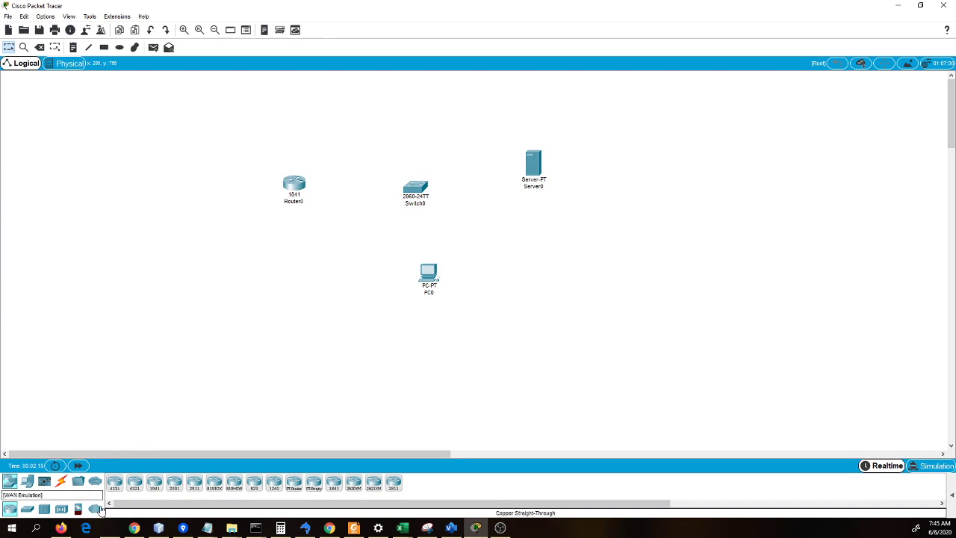
- Add a second PC to the left of the router and lower the server slightly to line up with the row
{"action": "left_click", "coordinate": [27, 482]}
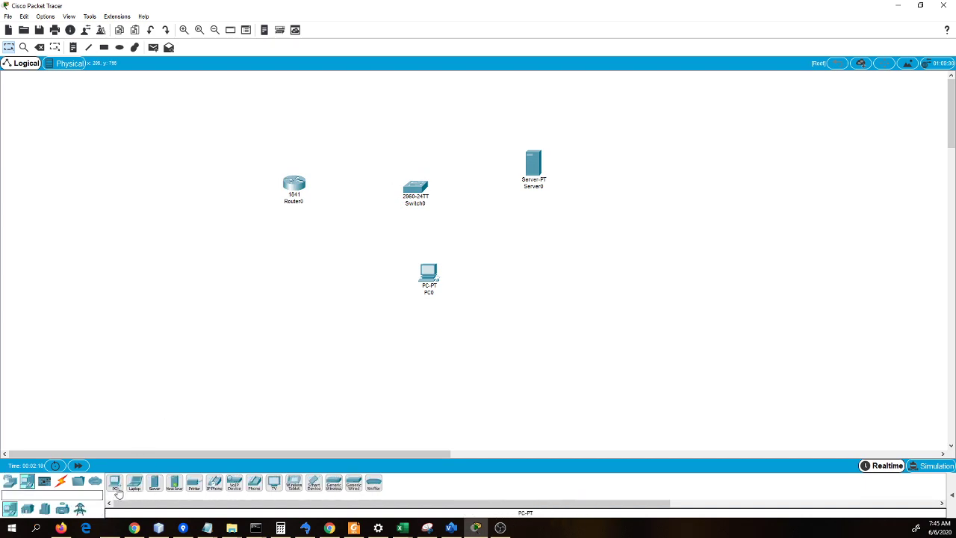
{"action": "left_click_drag", "start_coordinate": [116, 493], "coordinate": [194, 201]}
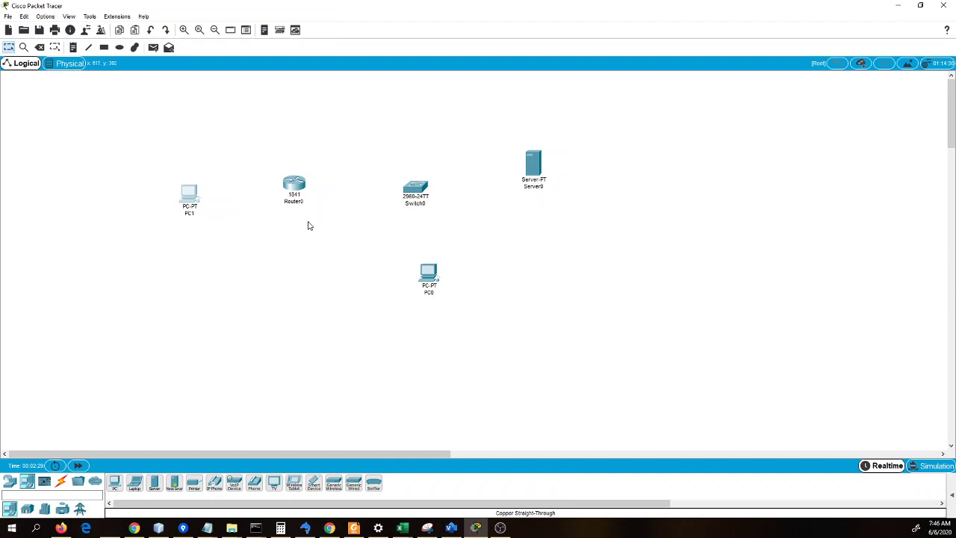
{"action": "left_click_drag", "start_coordinate": [541, 181], "coordinate": [550, 196]}
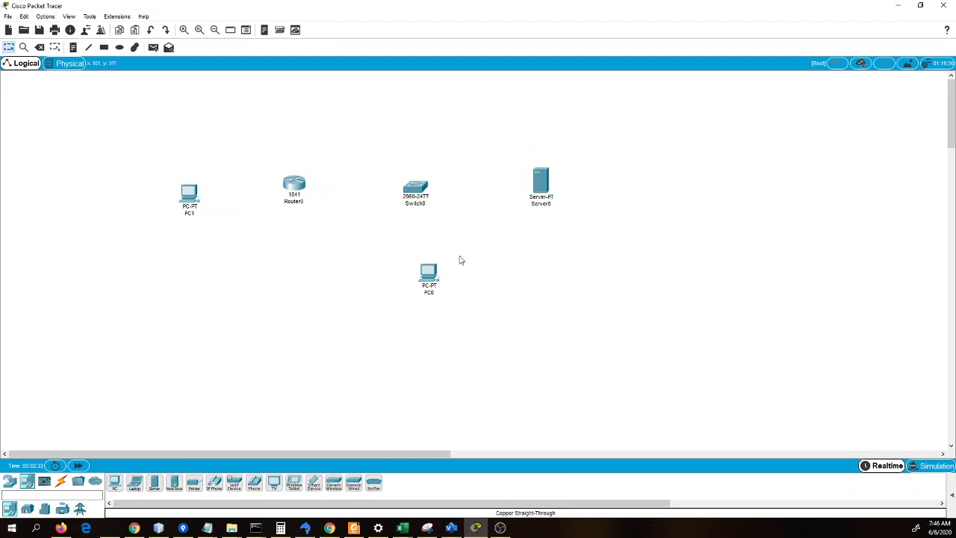
- Connect the switch's FastEthernet0/1 port to the server's FastEthernet0 with a copper straight-through cable
{"action": "left_click", "coordinate": [60, 481]}
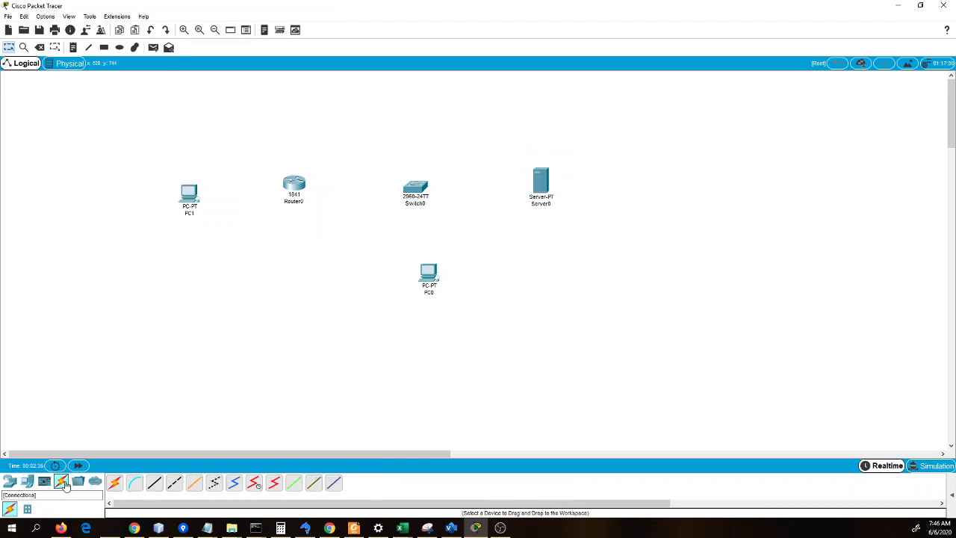
{"action": "left_click", "coordinate": [155, 485]}
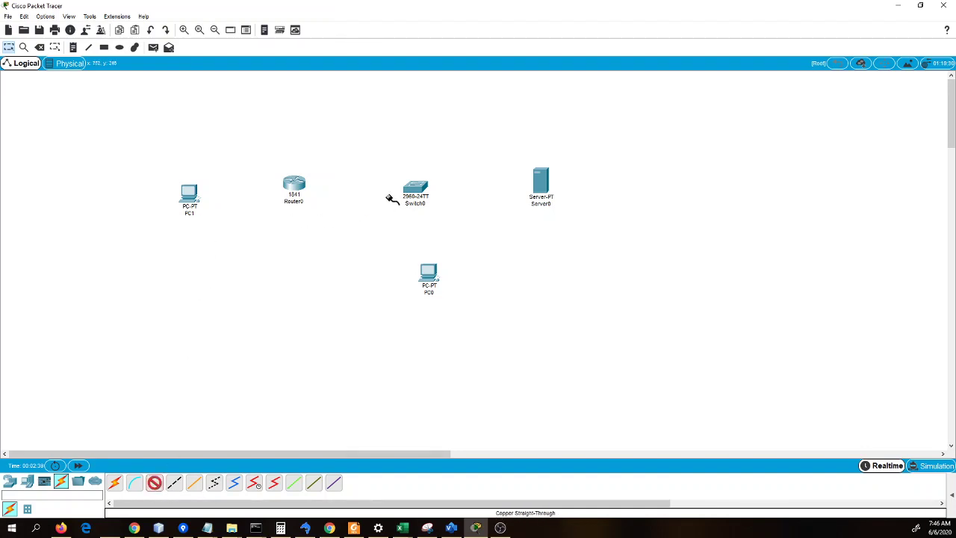
{"action": "left_click", "coordinate": [415, 186]}
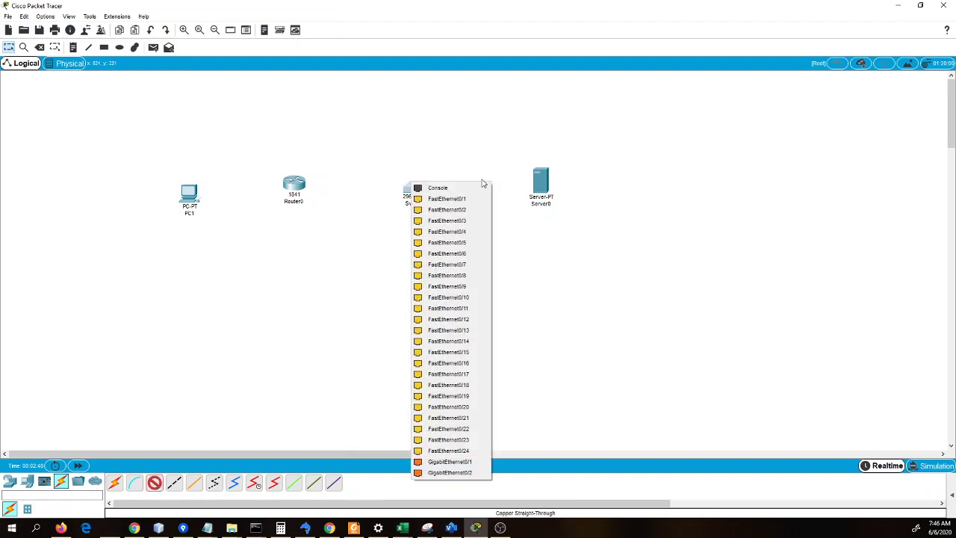
{"action": "left_click", "coordinate": [441, 197]}
{"action": "left_click", "coordinate": [539, 193]}
{"action": "left_click", "coordinate": [572, 195]}
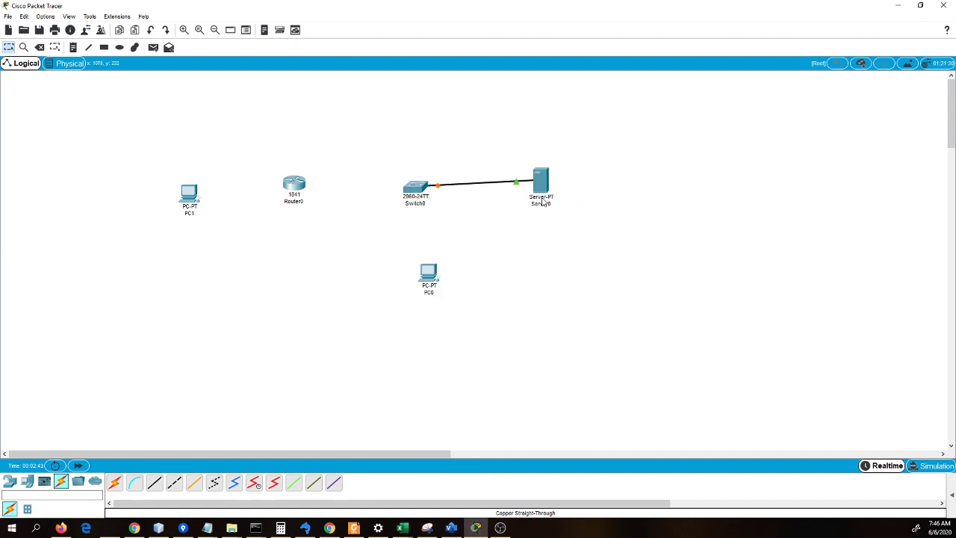
- Connect FastEthernet0 of the PC below the switch to the switch's FastEthernet0/2 with a copper straight-through cable
{"action": "left_click", "coordinate": [155, 484]}
{"action": "left_click", "coordinate": [428, 283]}
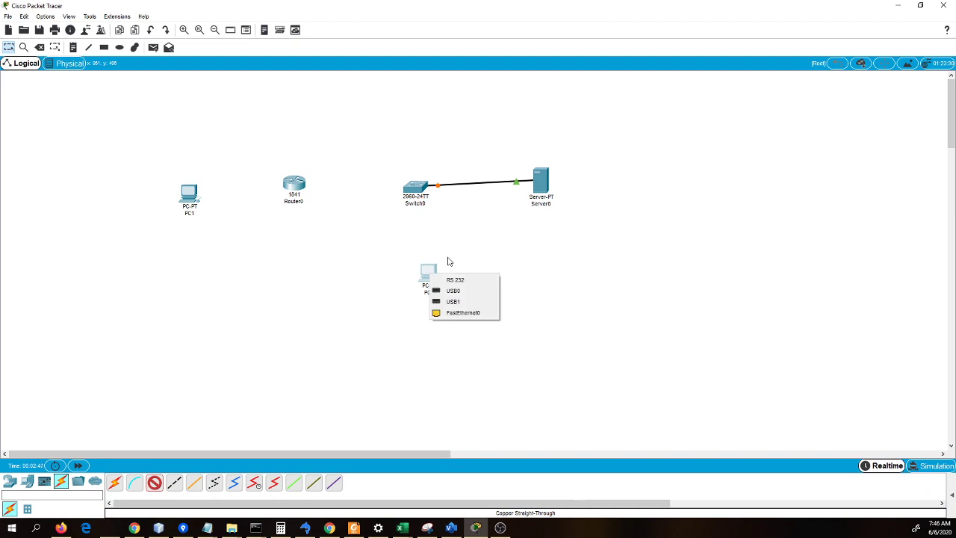
{"action": "left_click", "coordinate": [476, 314]}
{"action": "left_click", "coordinate": [417, 190]}
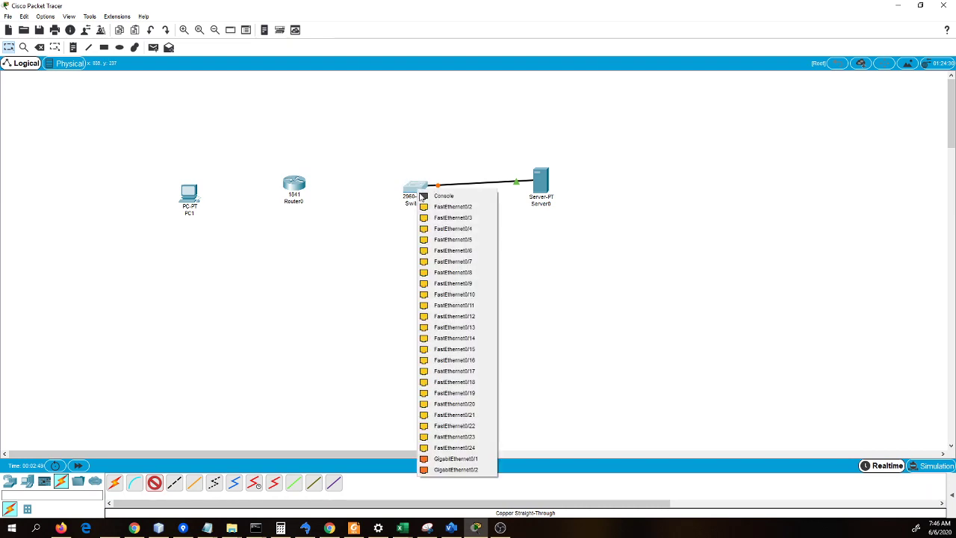
{"action": "left_click", "coordinate": [428, 209]}
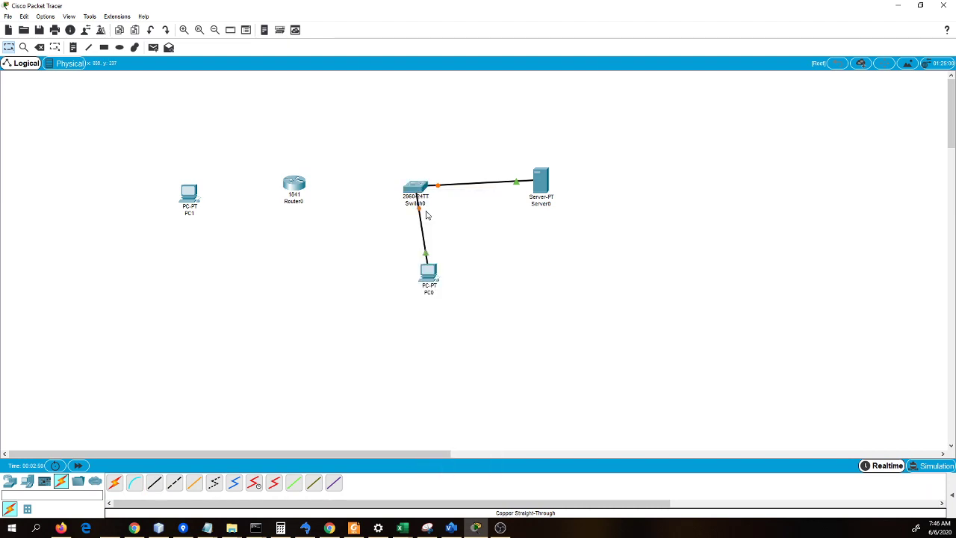
- Connect the router's FastEthernet0/0 to the switch's FastEthernet0/5 with a copper straight-through cable
{"action": "left_click", "coordinate": [155, 484]}
{"action": "left_click", "coordinate": [295, 187]}
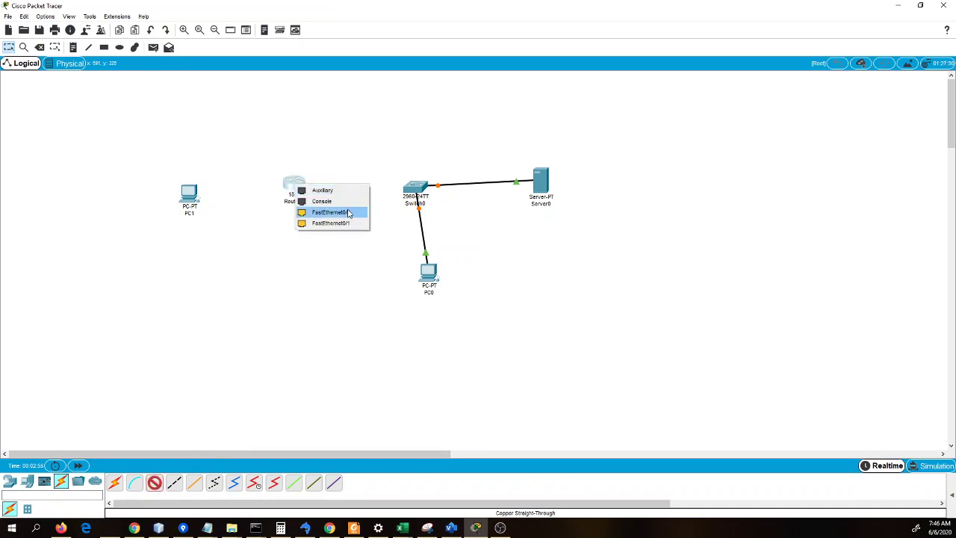
{"action": "left_click", "coordinate": [350, 212]}
{"action": "left_click", "coordinate": [416, 188]}
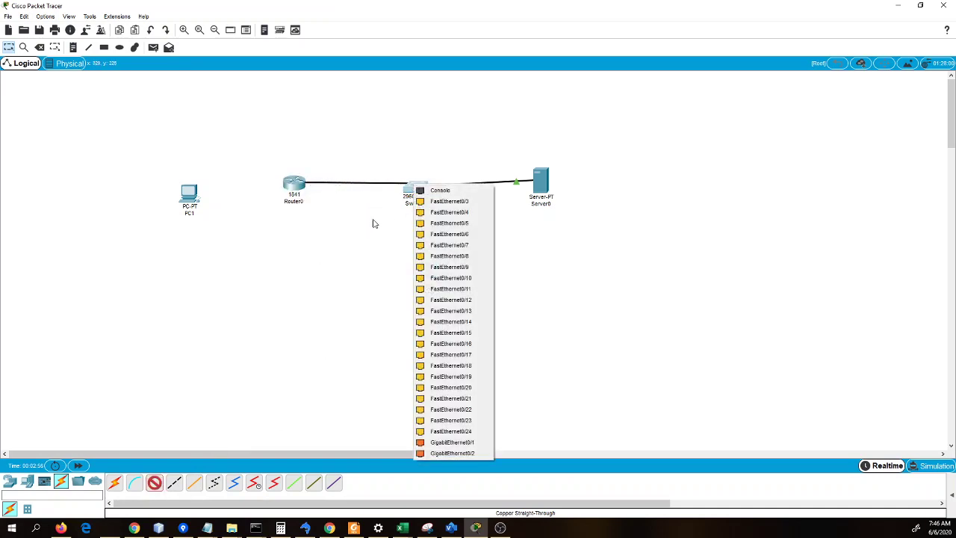
{"action": "left_click", "coordinate": [444, 222]}
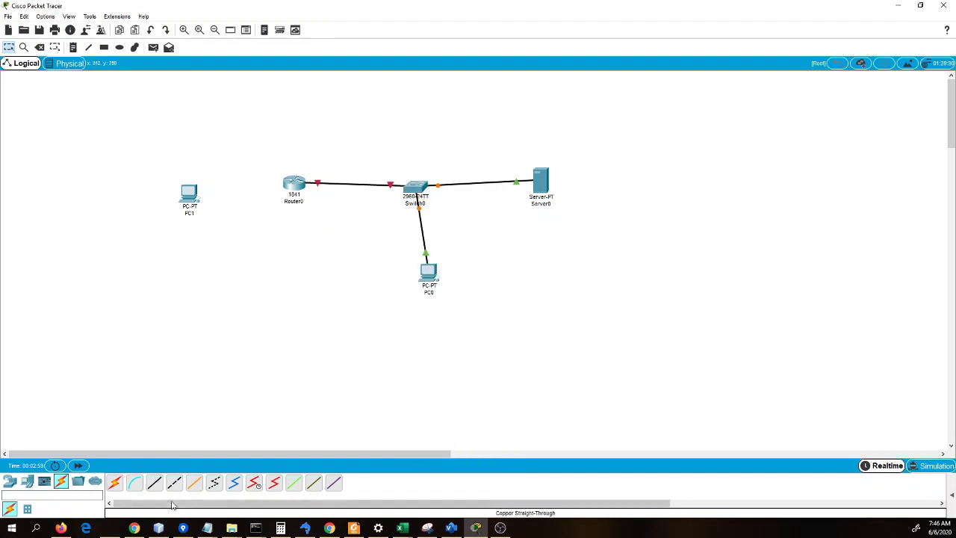
- Connect FastEthernet0 of the PC left of the router to the router's FastEthernet0/1 with a copper cross-over cable
{"action": "left_click", "coordinate": [173, 486]}
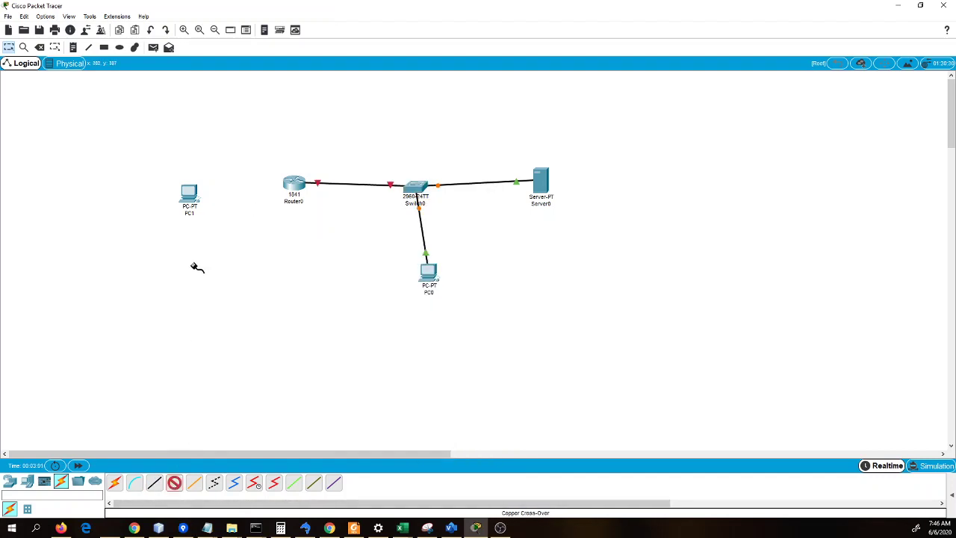
{"action": "left_click", "coordinate": [191, 193]}
{"action": "left_click", "coordinate": [221, 229]}
{"action": "left_click", "coordinate": [291, 191]}
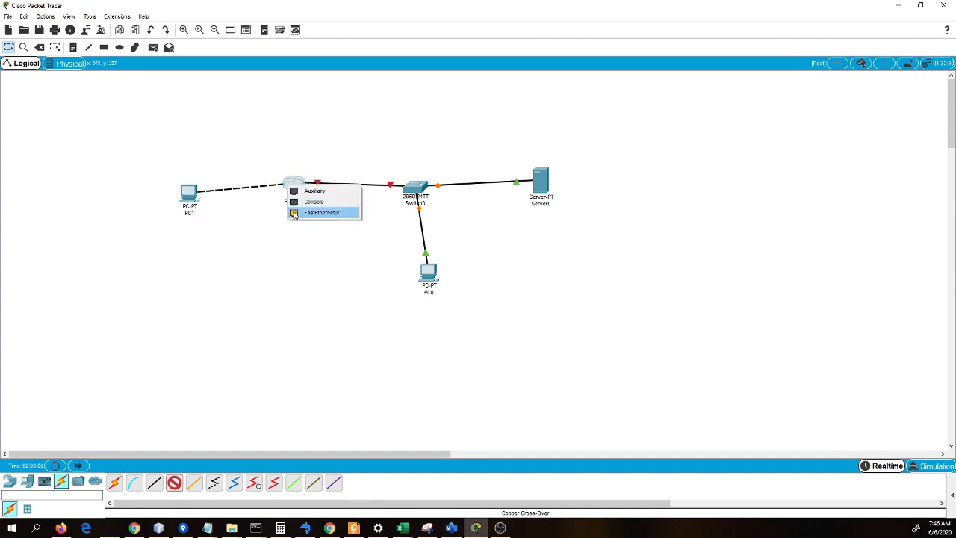
{"action": "left_click", "coordinate": [294, 213]}
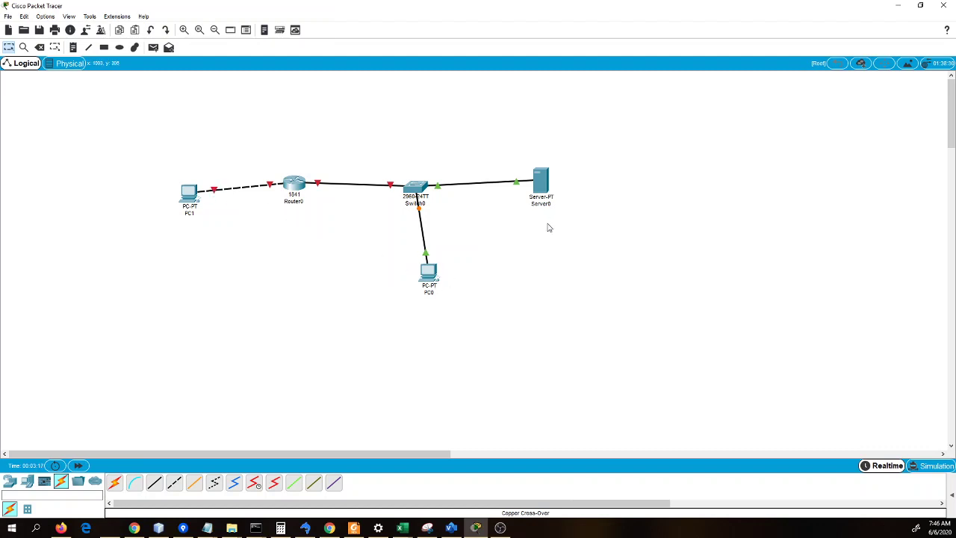
- Give the server's FastEthernet0 interface the static IP address 202.152.0.2 with subnet mask 255.255.255.0
{"action": "left_click", "coordinate": [541, 191]}
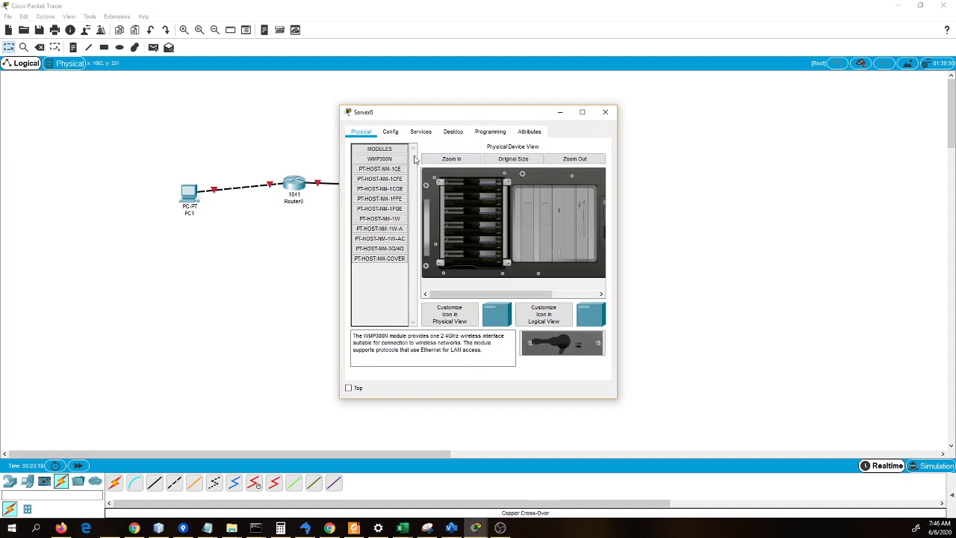
{"action": "left_click", "coordinate": [390, 133]}
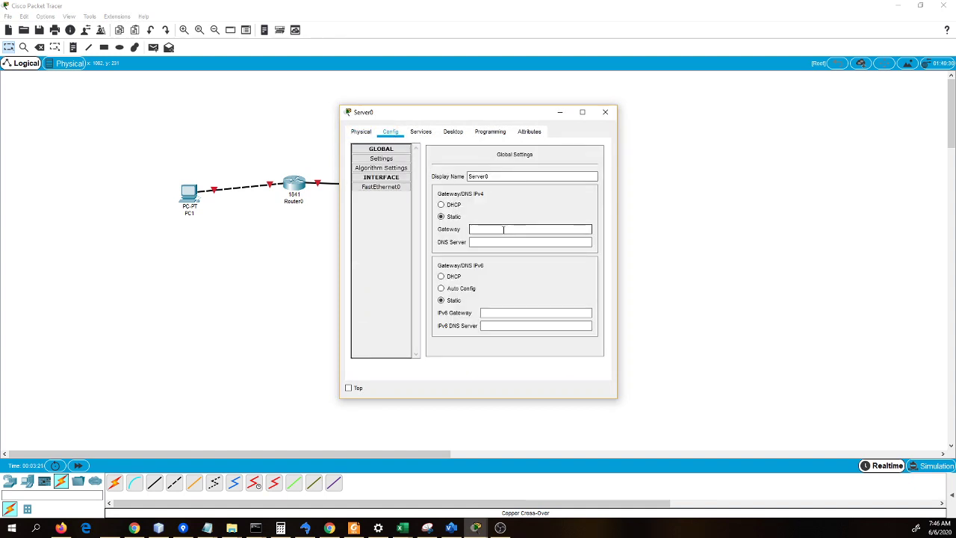
{"action": "left_click", "coordinate": [479, 232]}
{"action": "left_click", "coordinate": [391, 159]}
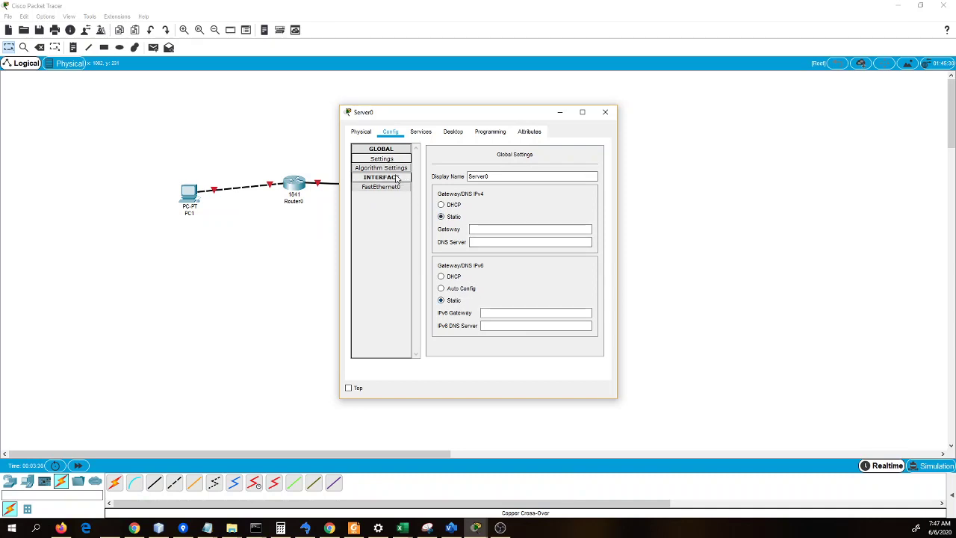
{"action": "left_click", "coordinate": [381, 159]}
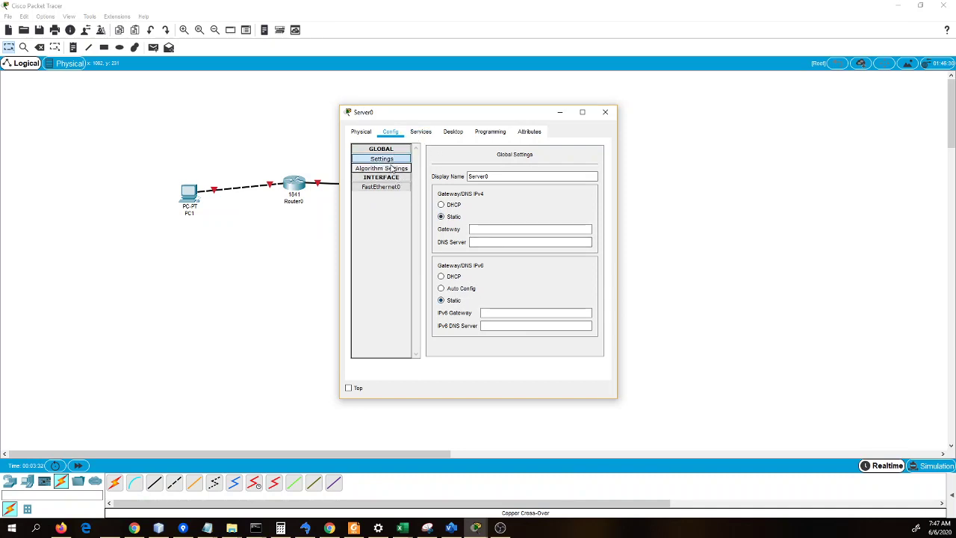
{"action": "left_click", "coordinate": [392, 169]}
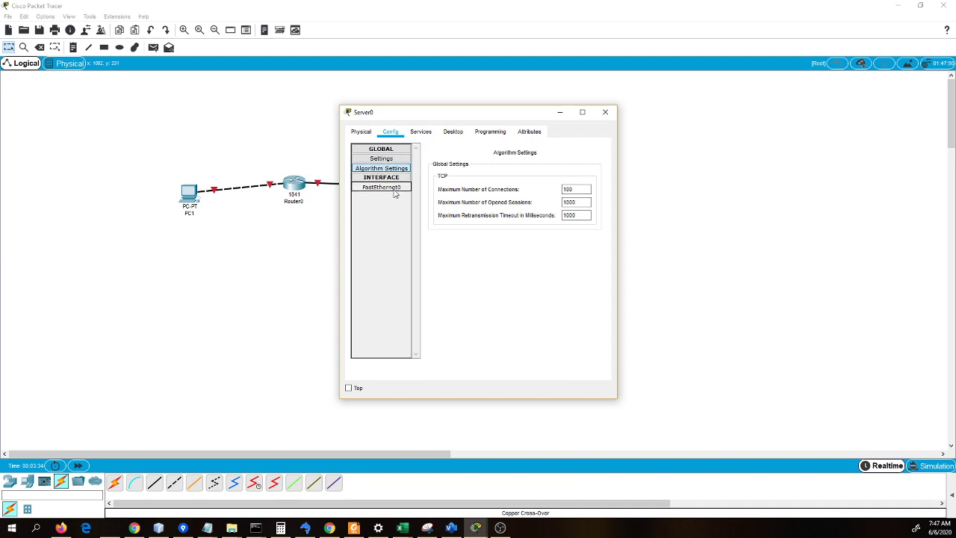
{"action": "left_click", "coordinate": [393, 188]}
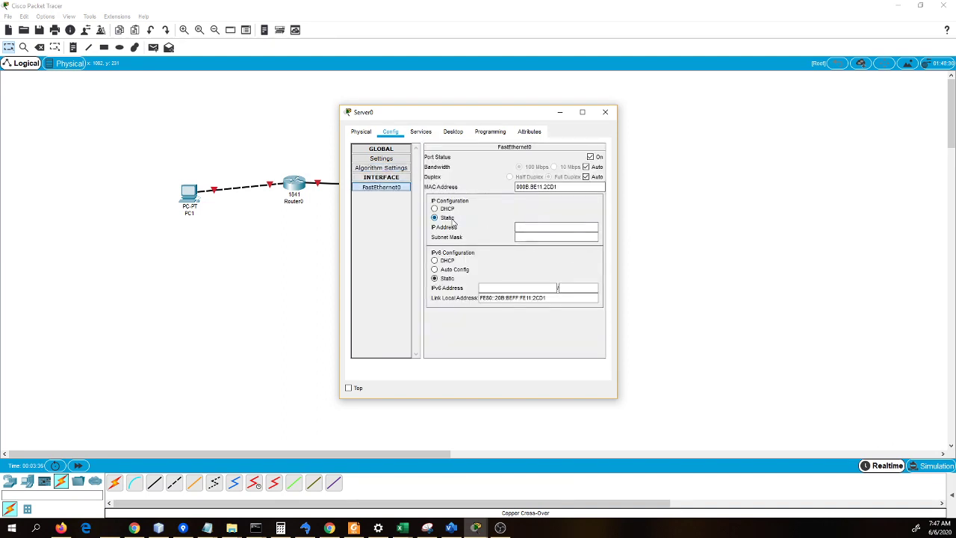
{"action": "left_click", "coordinate": [543, 230]}
{"action": "type", "text": "202.152.0.2"}
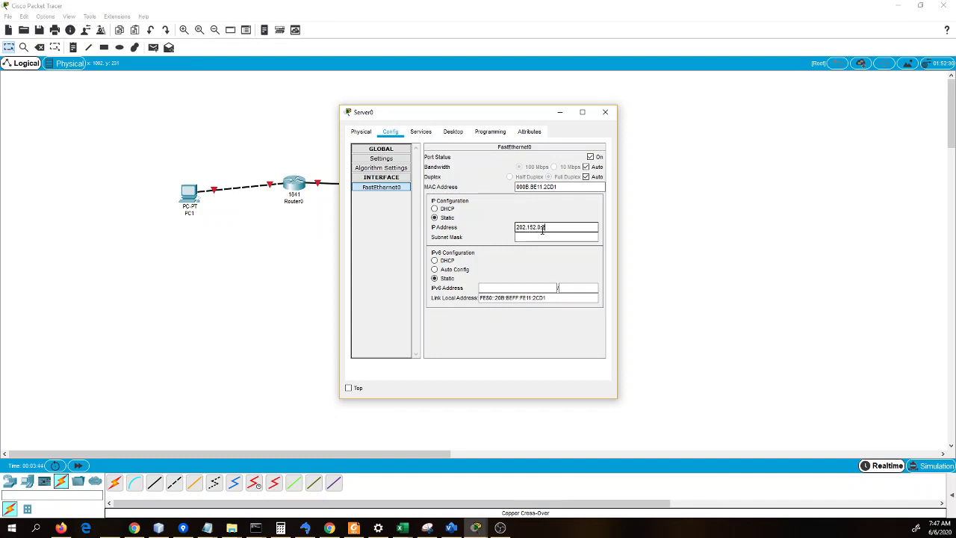
{"action": "left_click", "coordinate": [536, 236]}
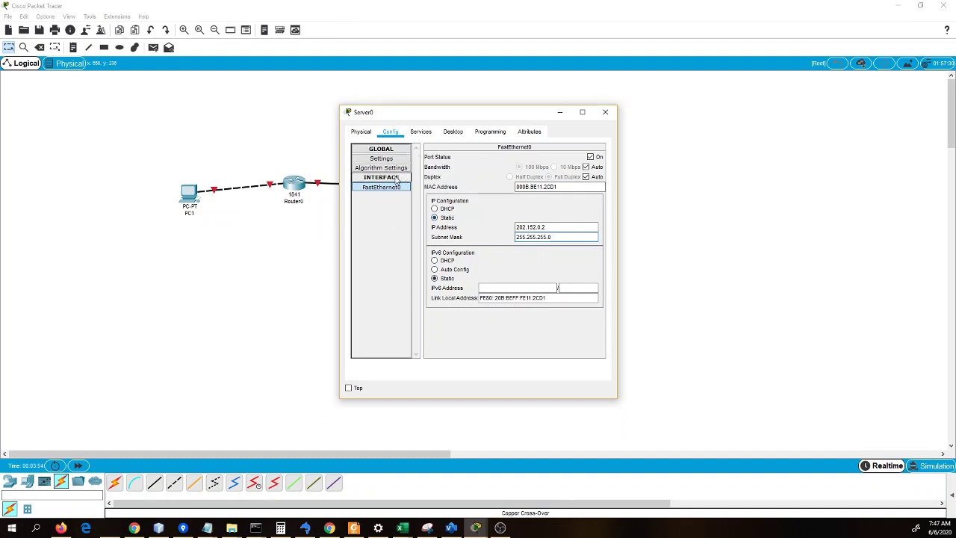
- Set the server's default gateway to 202.152.0.1 in its IP configuration and close the server window
{"action": "left_click", "coordinate": [456, 133]}
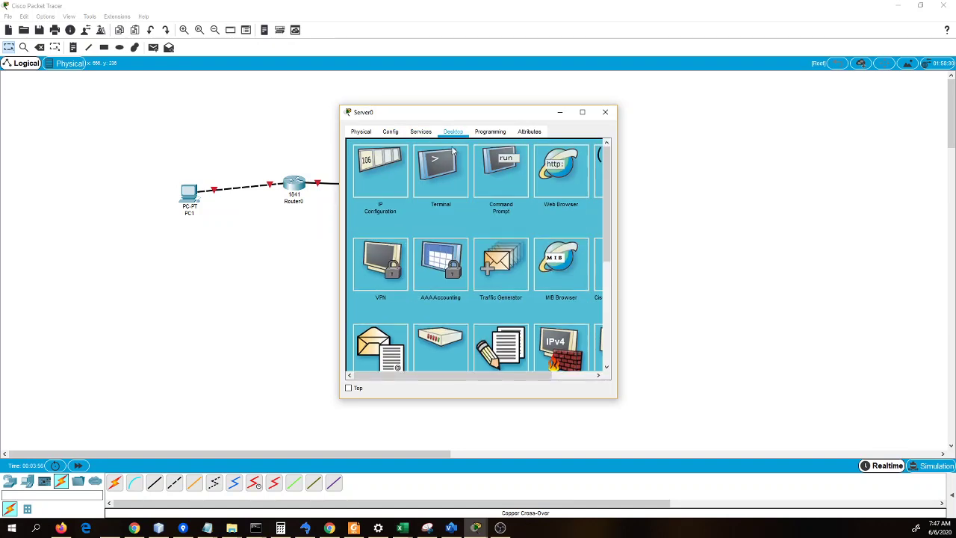
{"action": "left_click", "coordinate": [378, 176]}
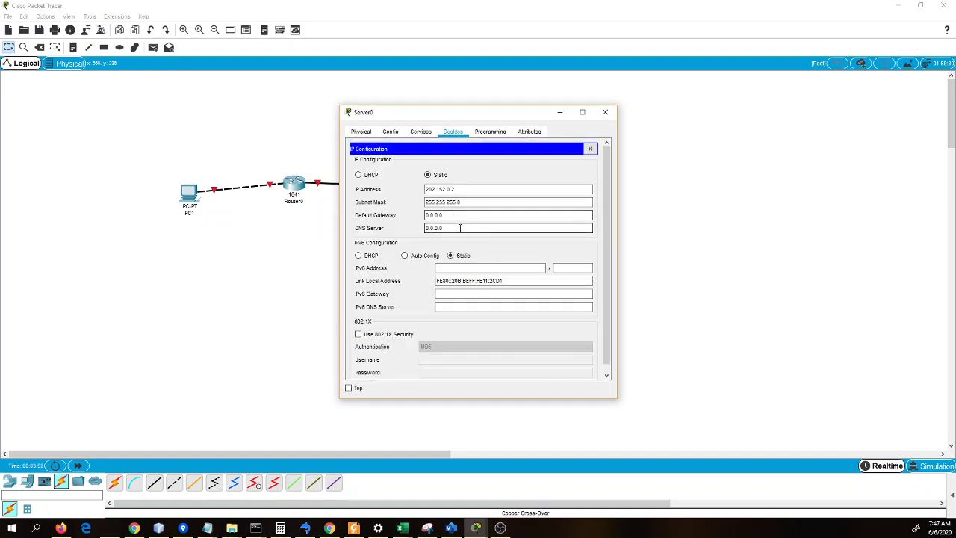
{"action": "left_click_drag", "start_coordinate": [449, 215], "coordinate": [398, 217]}
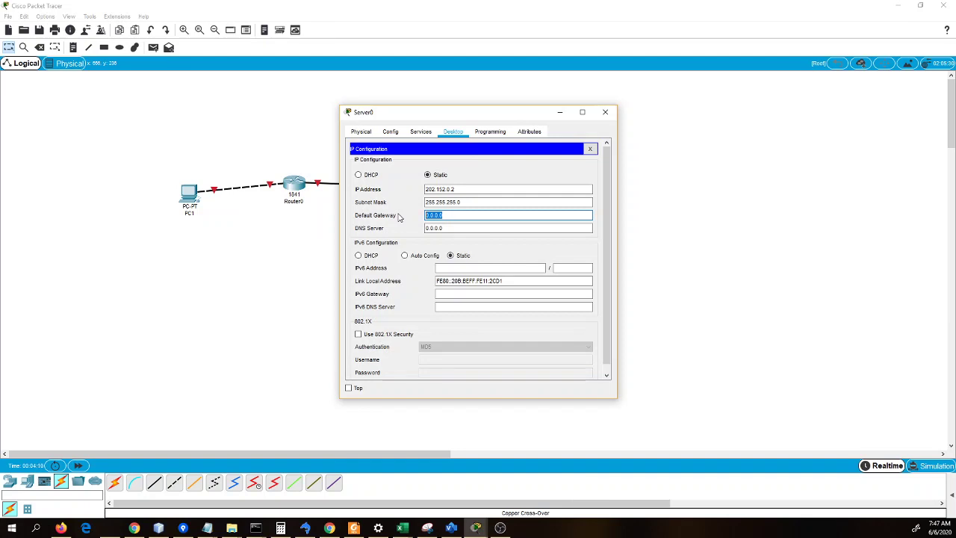
{"action": "type", "text": "202"}
{"action": "type", "text": ".152."}
{"action": "type", "text": "."}
{"action": "type", "text": "0.1"}
{"action": "left_click", "coordinate": [590, 149]}
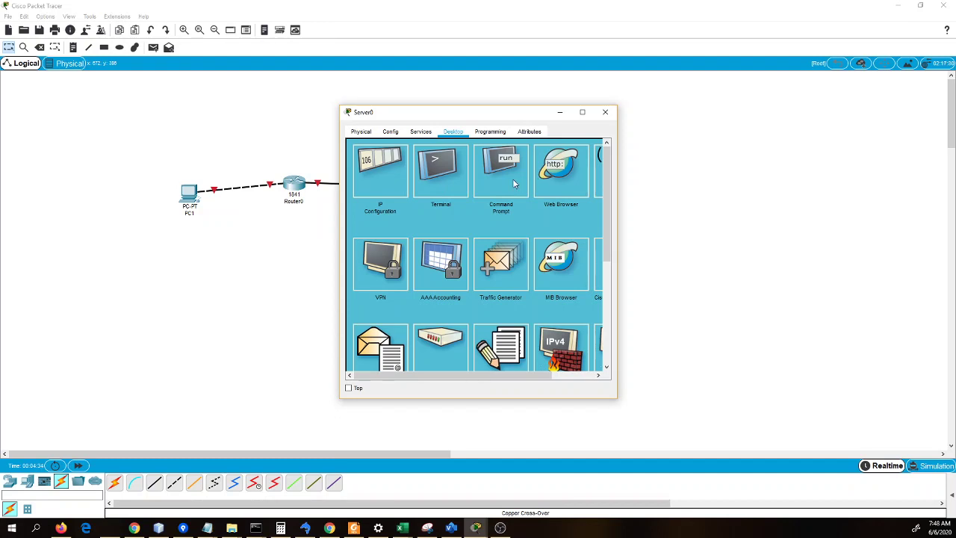
{"action": "left_click", "coordinate": [606, 112]}
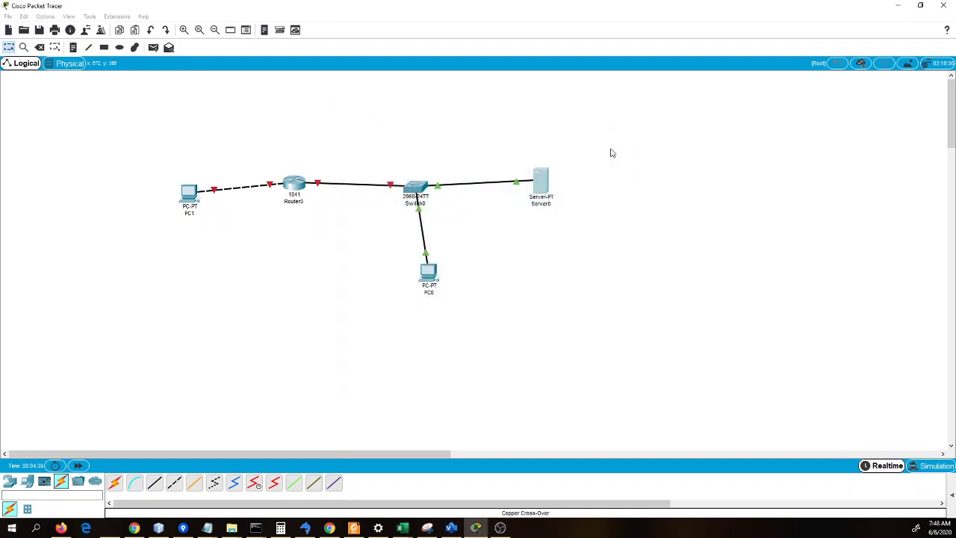
- Give PC0's FastEthernet0 interface the static IP address 202.152.0.5 with subnet mask 255.255.255.0
{"action": "left_click", "coordinate": [430, 286]}
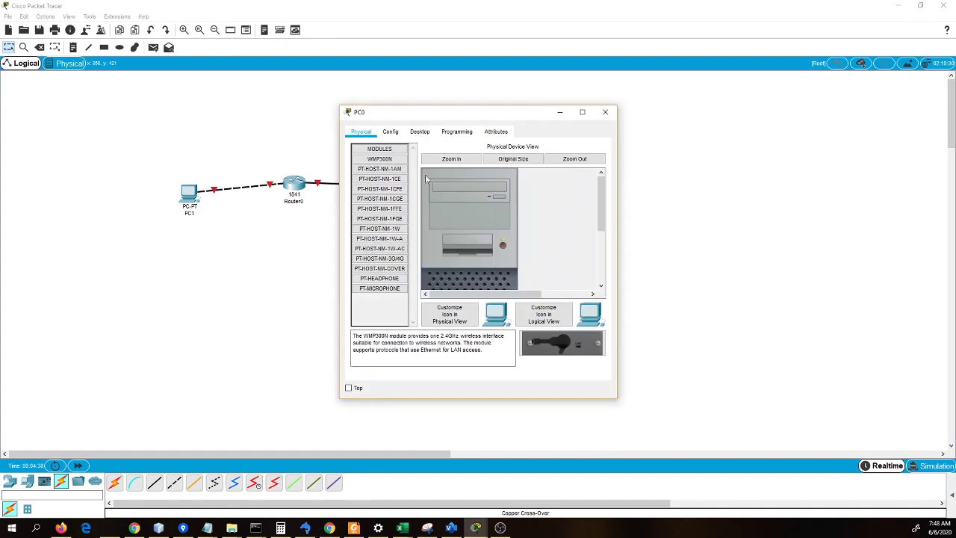
{"action": "left_click", "coordinate": [394, 134]}
{"action": "left_click", "coordinate": [420, 131]}
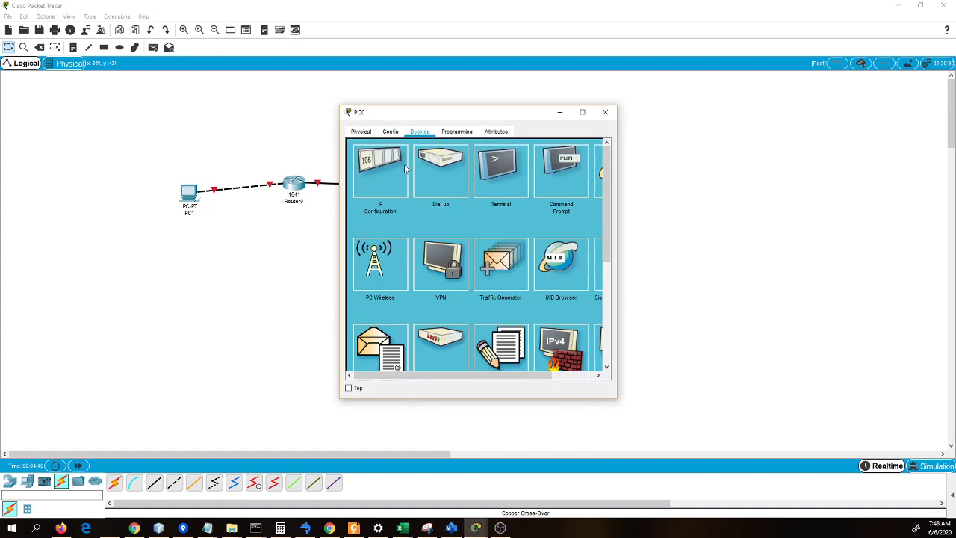
{"action": "left_click", "coordinate": [389, 178]}
{"action": "left_click", "coordinate": [447, 201]}
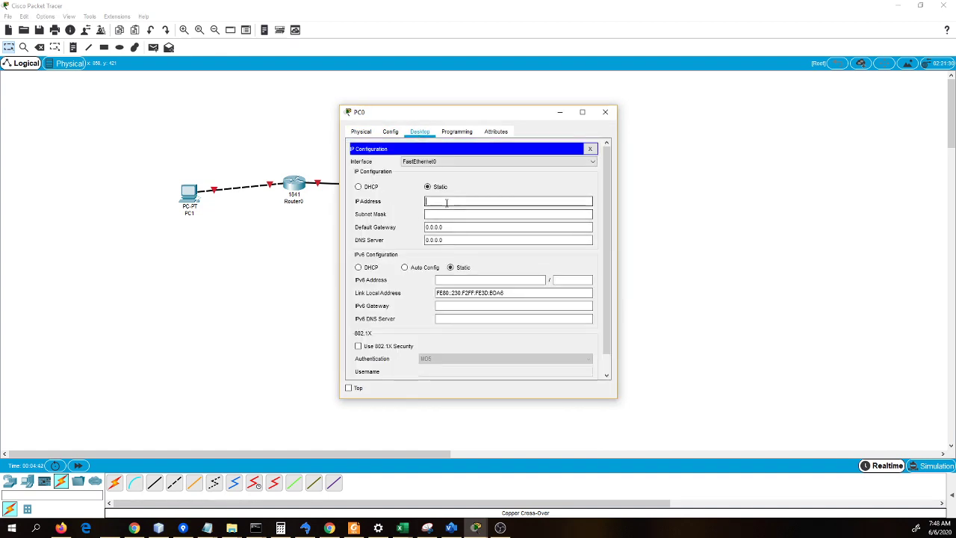
{"action": "type", "text": "202.152.0.5"}
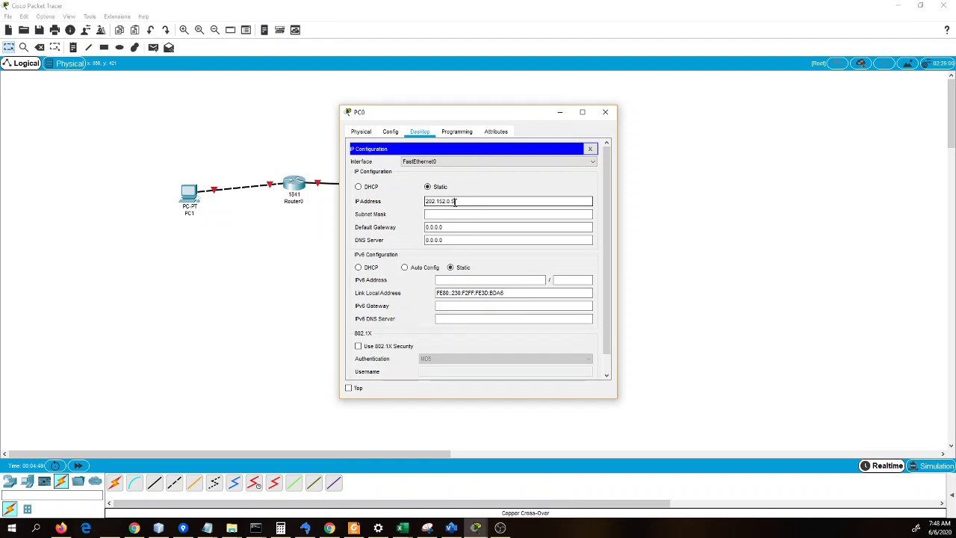
{"action": "left_click", "coordinate": [446, 214]}
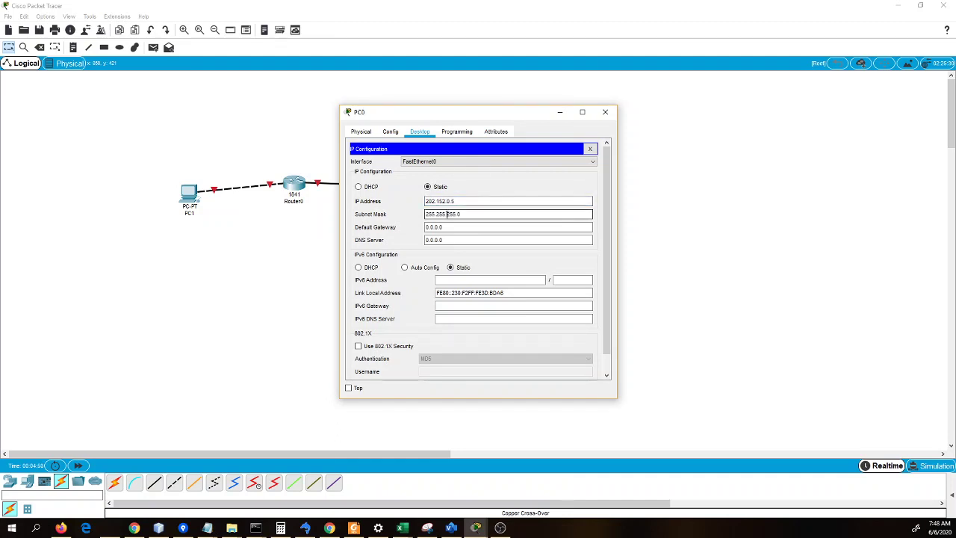
- Set PC0's default gateway to 202.152.0.1 in its IP configuration and close the PC0 window
{"action": "left_click", "coordinate": [442, 227]}
{"action": "left_click_drag", "start_coordinate": [444, 227], "coordinate": [407, 225]}
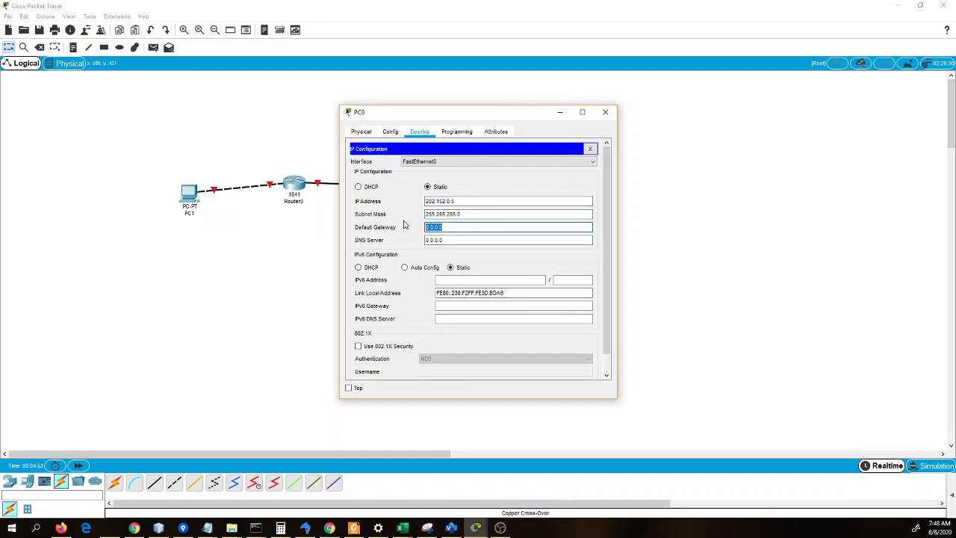
{"action": "type", "text": "202.152"}
{"action": "key", "text": "Tab"}
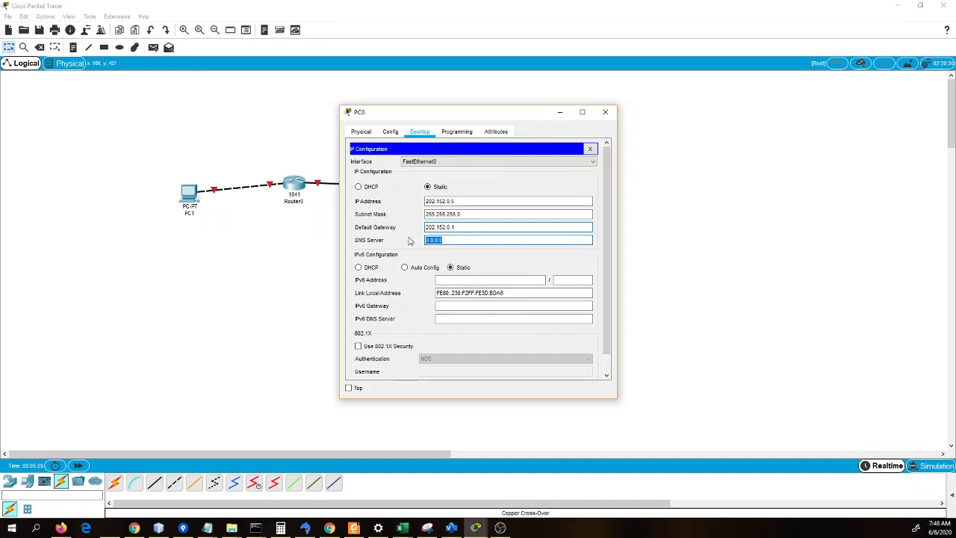
{"action": "left_click", "coordinate": [496, 172]}
{"action": "left_click", "coordinate": [587, 148]}
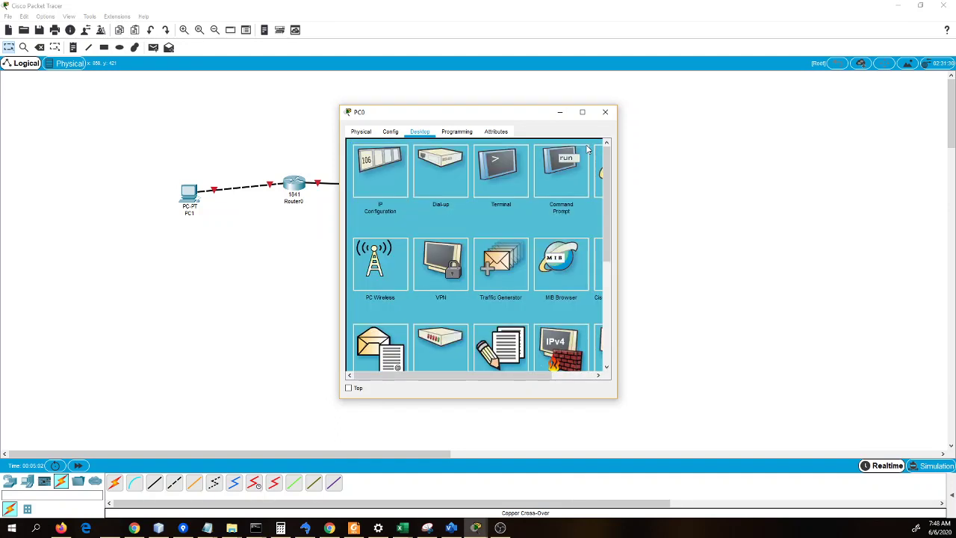
{"action": "left_click", "coordinate": [609, 114]}
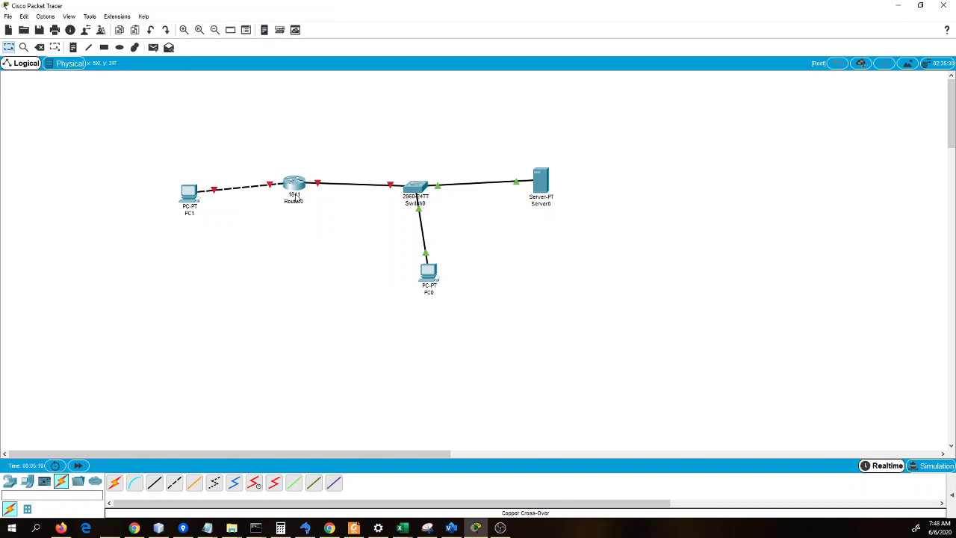
{"action": "left_click", "coordinate": [294, 188]}
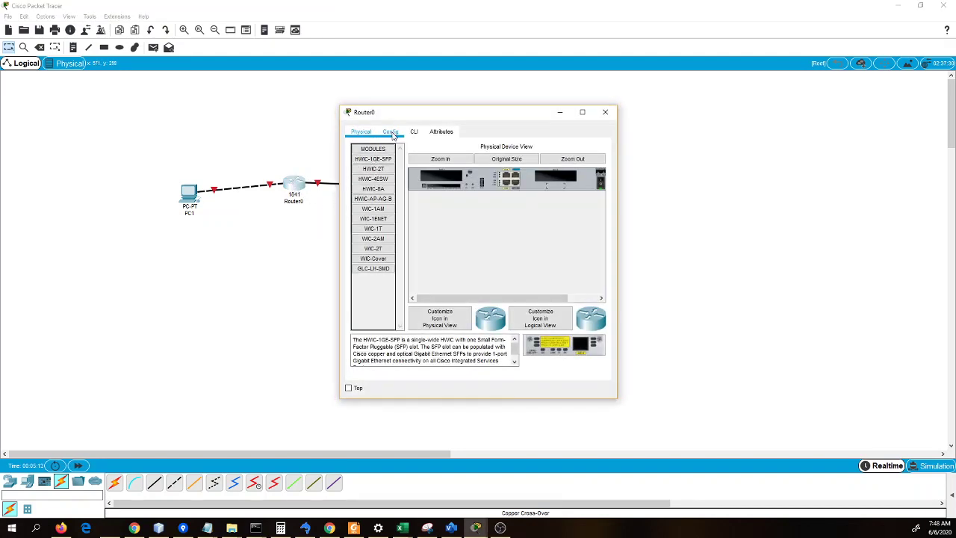
{"action": "left_click", "coordinate": [390, 132]}
{"action": "left_click", "coordinate": [414, 132]}
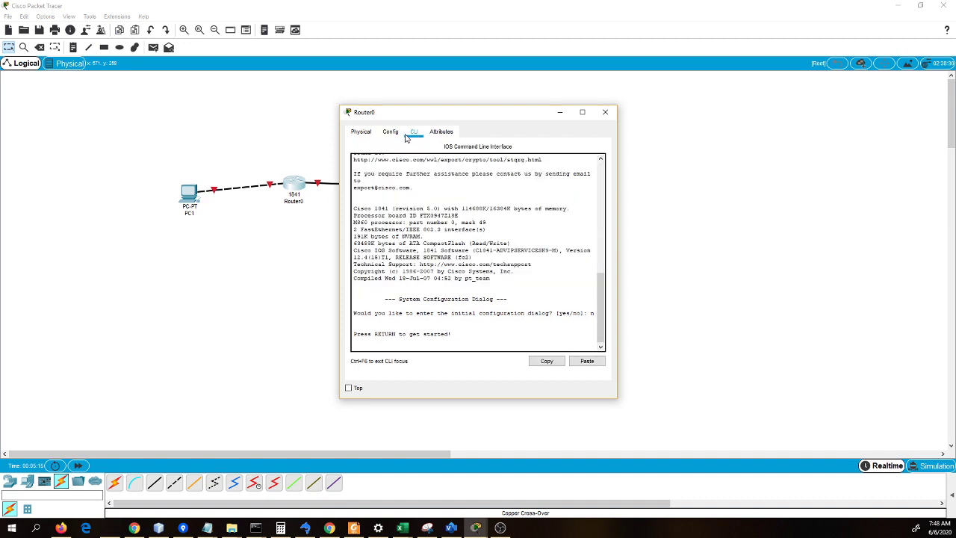
{"action": "left_click", "coordinate": [390, 132]}
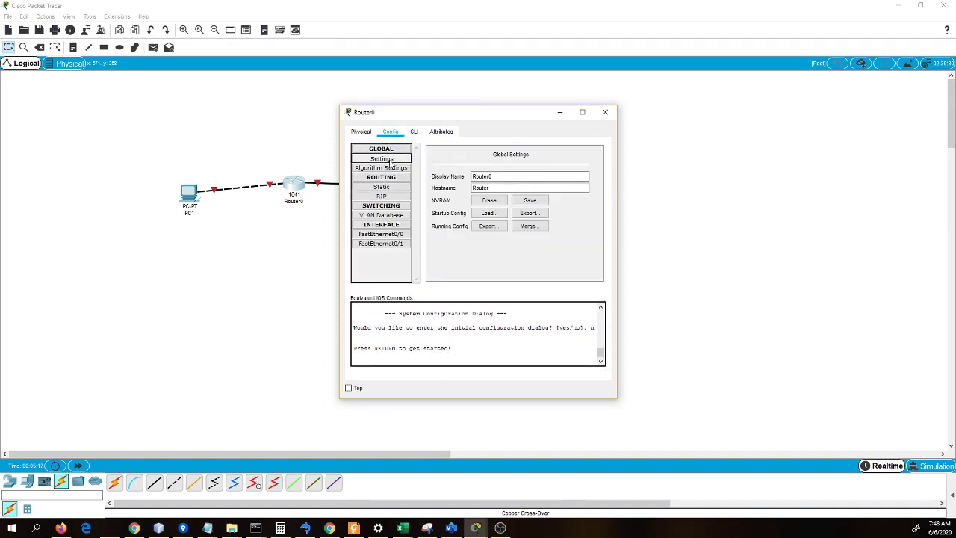
{"action": "left_click", "coordinate": [363, 133]}
{"action": "left_click", "coordinate": [393, 134]}
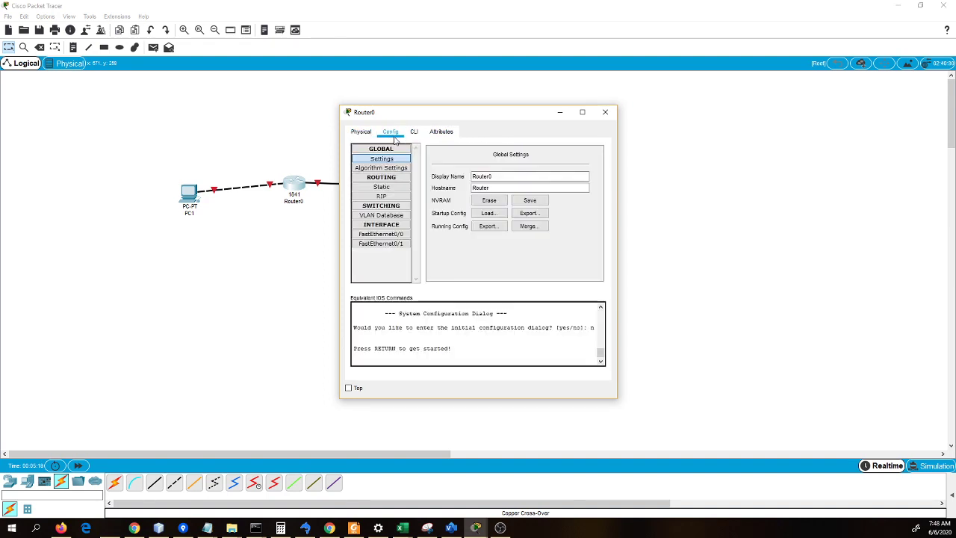
{"action": "left_click", "coordinate": [361, 132]}
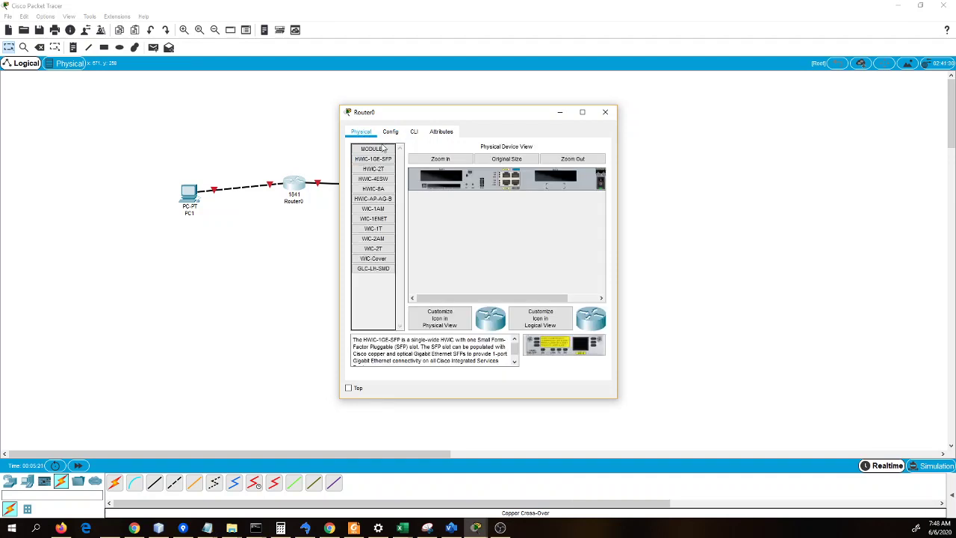
{"action": "left_click", "coordinate": [390, 132]}
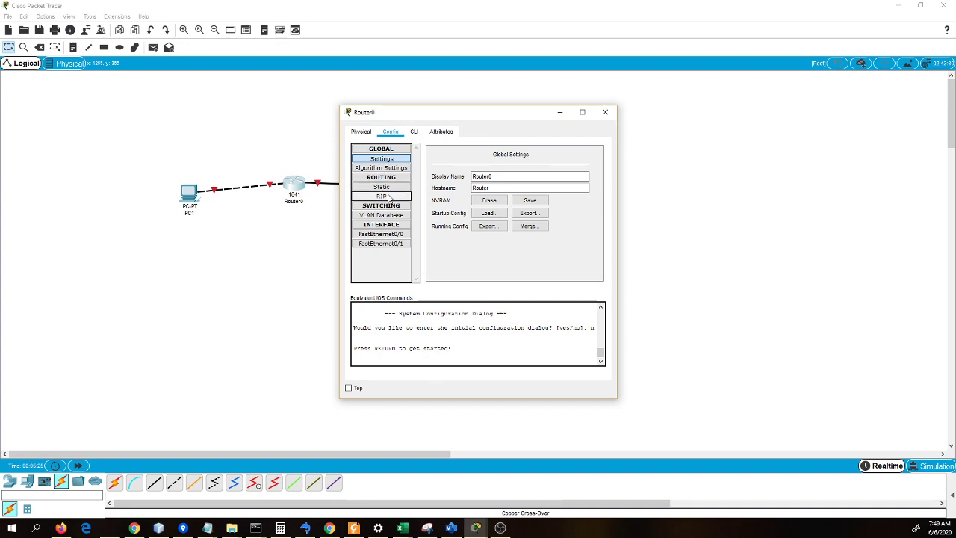
{"action": "left_click", "coordinate": [387, 236]}
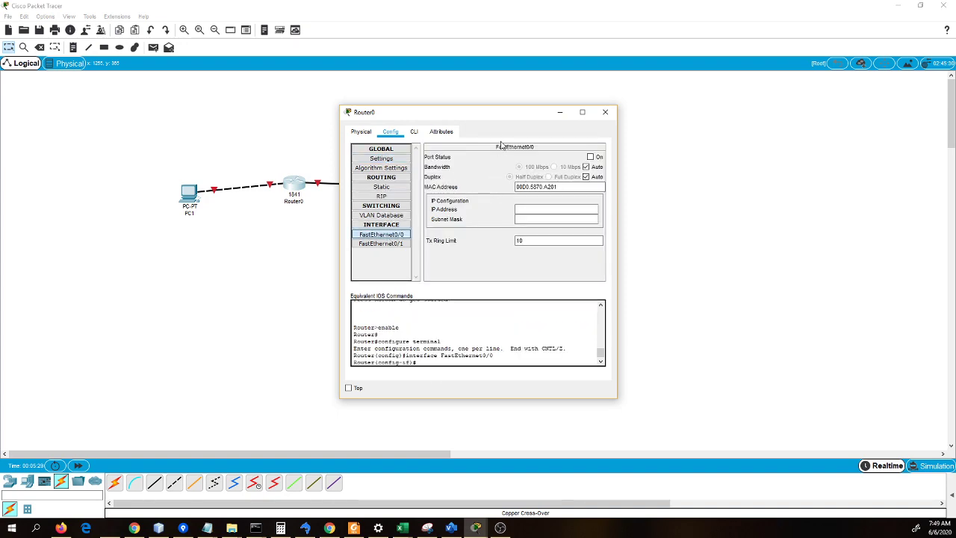
{"action": "left_click_drag", "start_coordinate": [487, 115], "coordinate": [695, 108]}
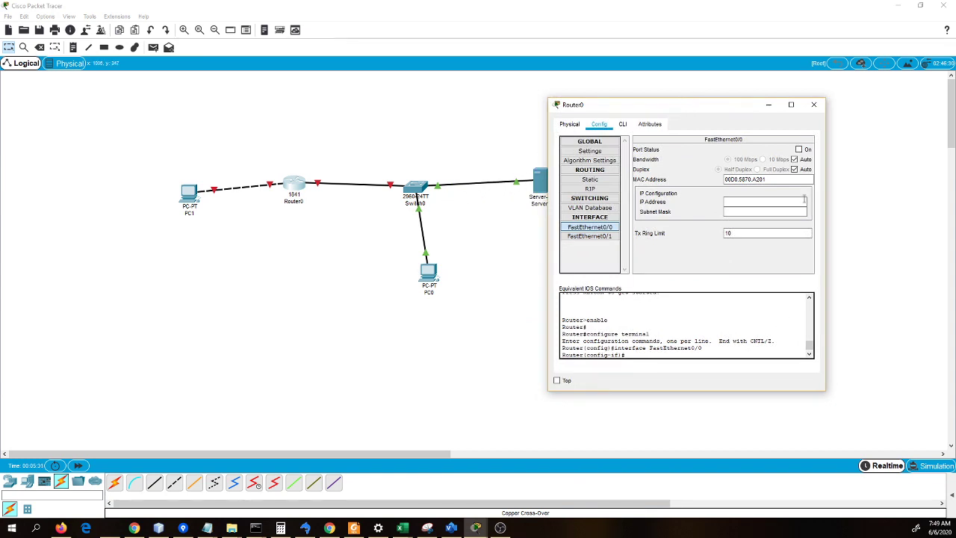
{"action": "left_click", "coordinate": [813, 104]}
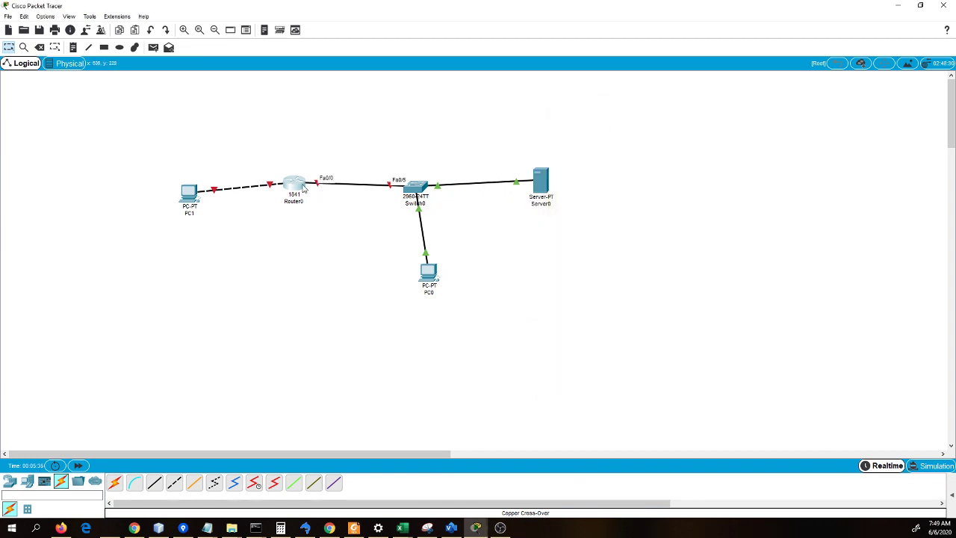
- Give the router's FastEthernet0/0 interface the IP address 202.152.0.1 with subnet mask 255.255.255.0
{"action": "left_click", "coordinate": [304, 186]}
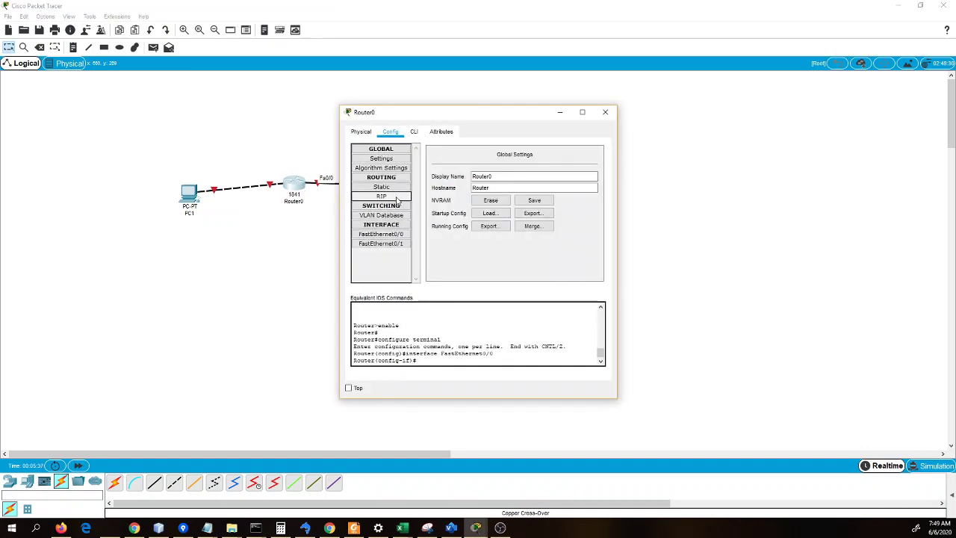
{"action": "left_click", "coordinate": [381, 234]}
{"action": "left_click", "coordinate": [533, 210]}
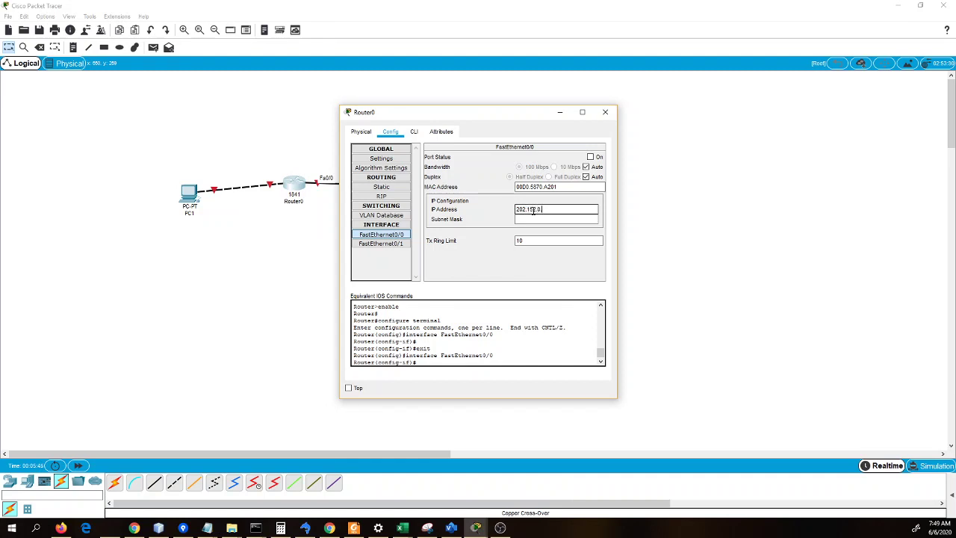
{"action": "type", "text": "202.152.0.1"}
{"action": "left_click", "coordinate": [534, 219]}
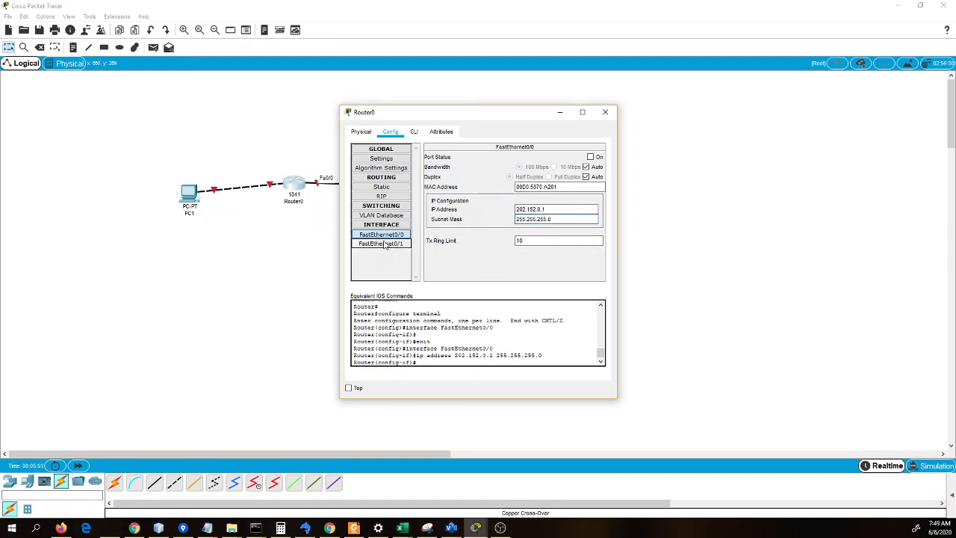
- Give the router's FastEthernet0/1 interface the IP address 172.10.10.1 with subnet mask 255.255.0.0
{"action": "left_click", "coordinate": [385, 245]}
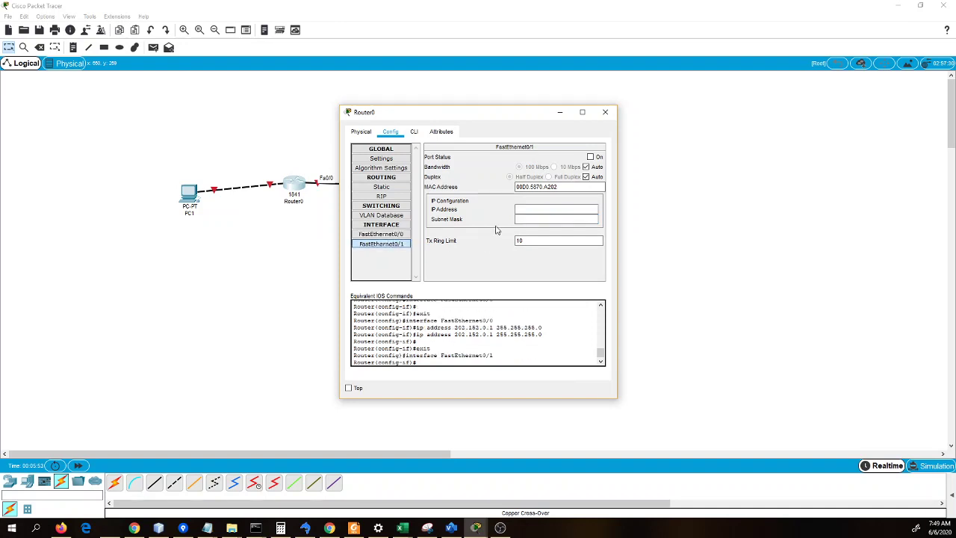
{"action": "left_click", "coordinate": [524, 212]}
{"action": "type", "text": "172.10.10.1"}
{"action": "left_click", "coordinate": [543, 219]}
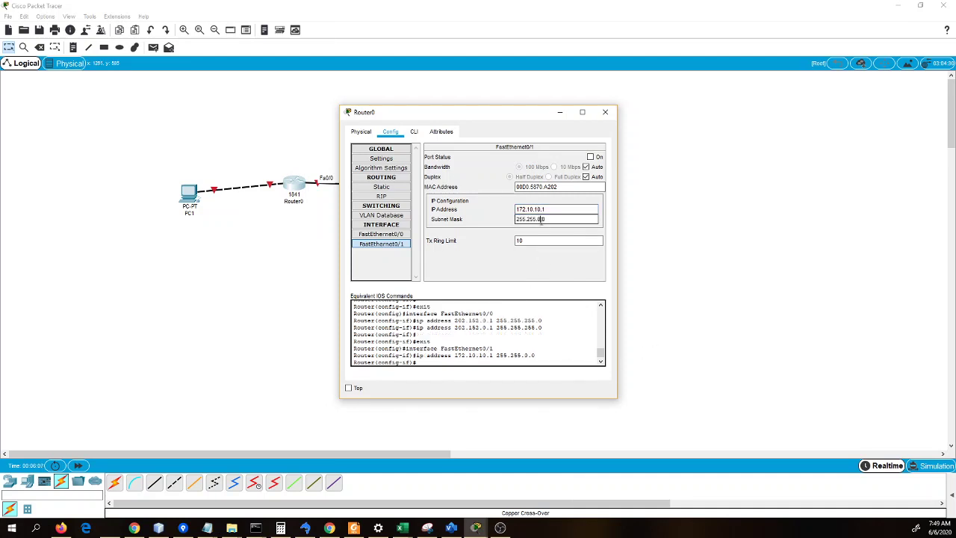
{"action": "key", "text": "Tab"}
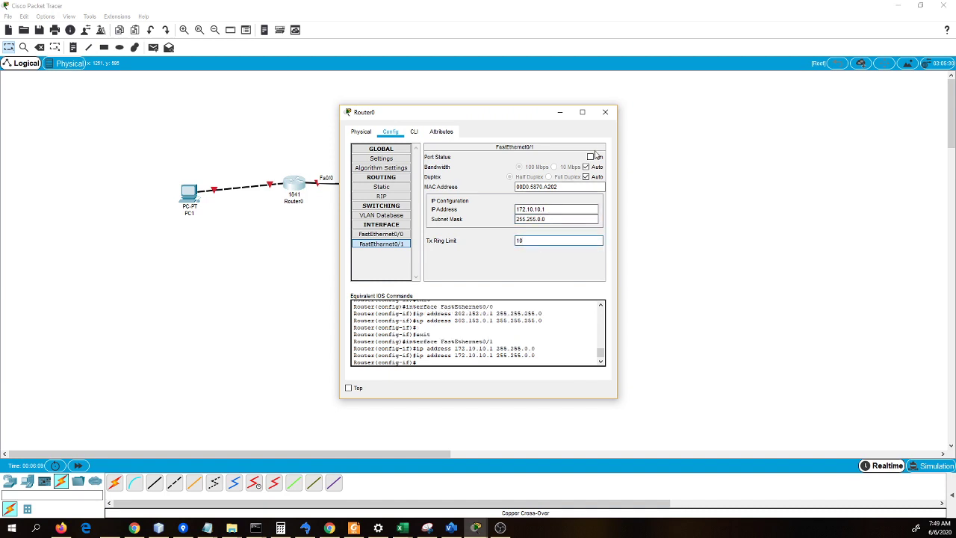
- Turn on the port status of the router's FastEthernet0/1 and FastEthernet0/0 interfaces and close the router window
{"action": "left_click", "coordinate": [590, 157]}
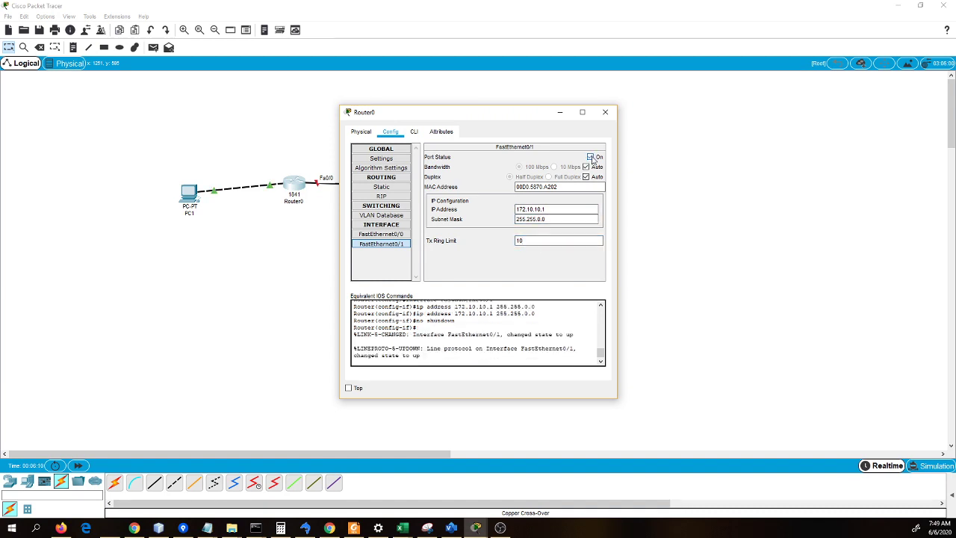
{"action": "left_click", "coordinate": [381, 235]}
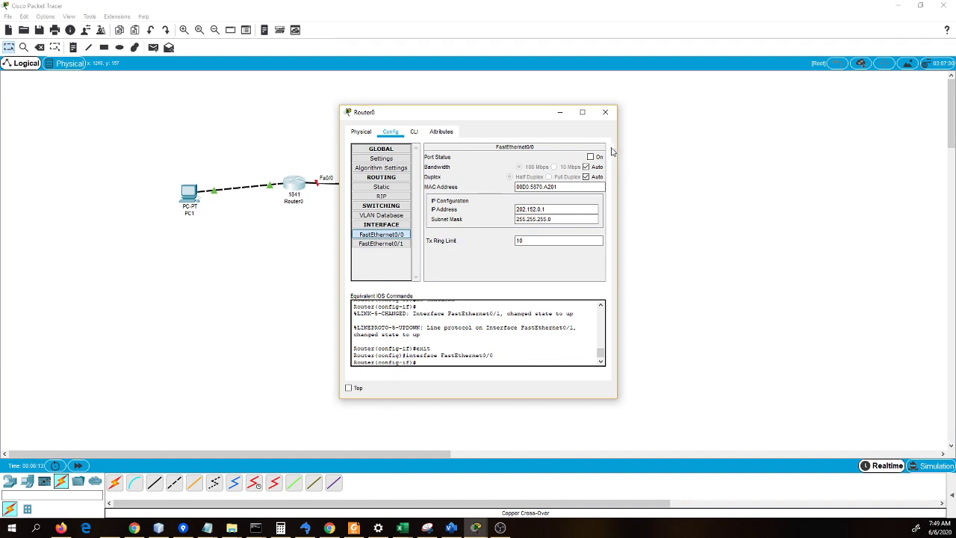
{"action": "left_click", "coordinate": [591, 157]}
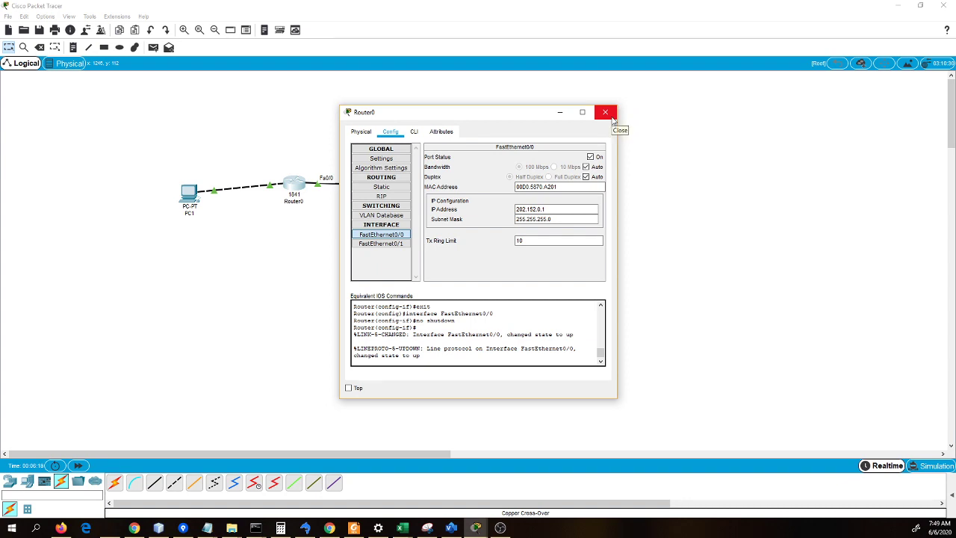
{"action": "left_click", "coordinate": [606, 113]}
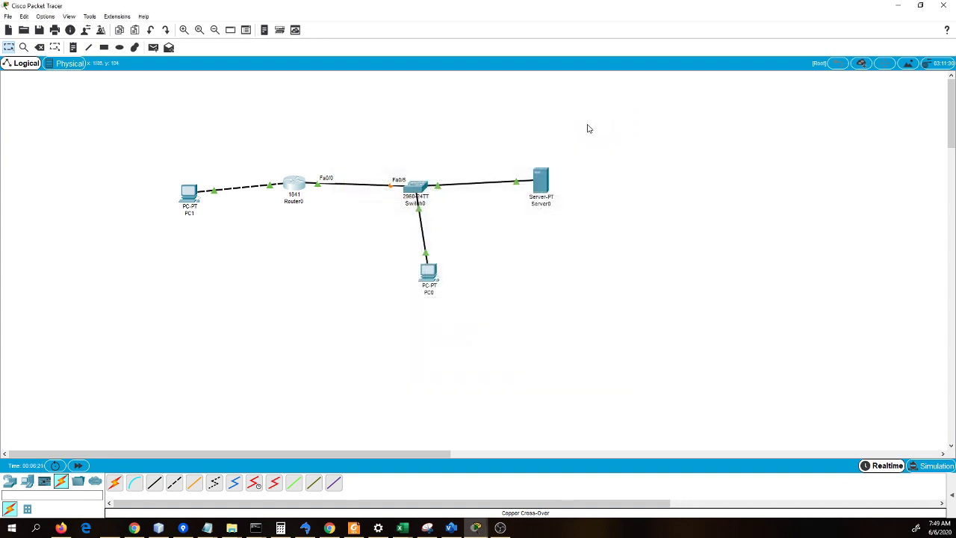
- Give PC1's FastEthernet0 interface the static IP address 172.10.10.10 with subnet mask 255.255.0.0
{"action": "left_click", "coordinate": [191, 200]}
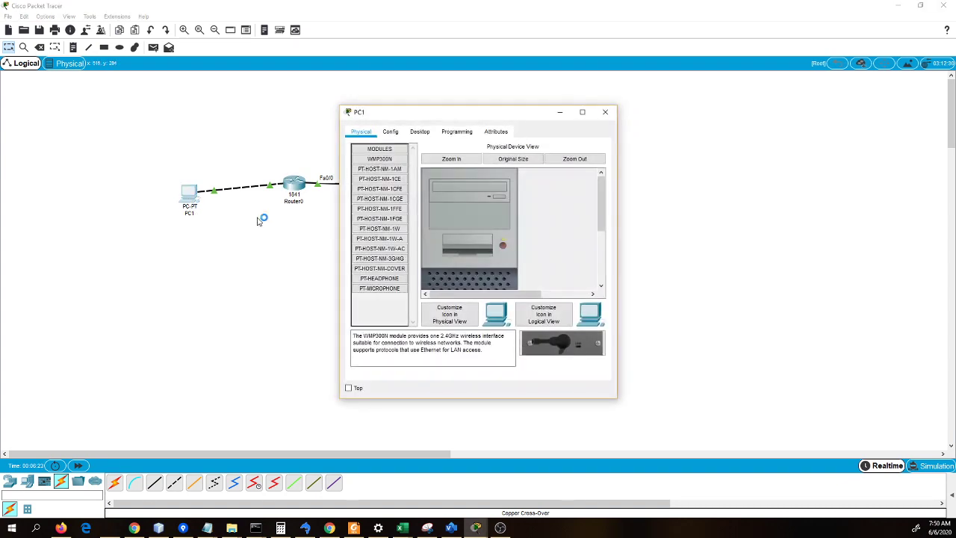
{"action": "left_click", "coordinate": [393, 133]}
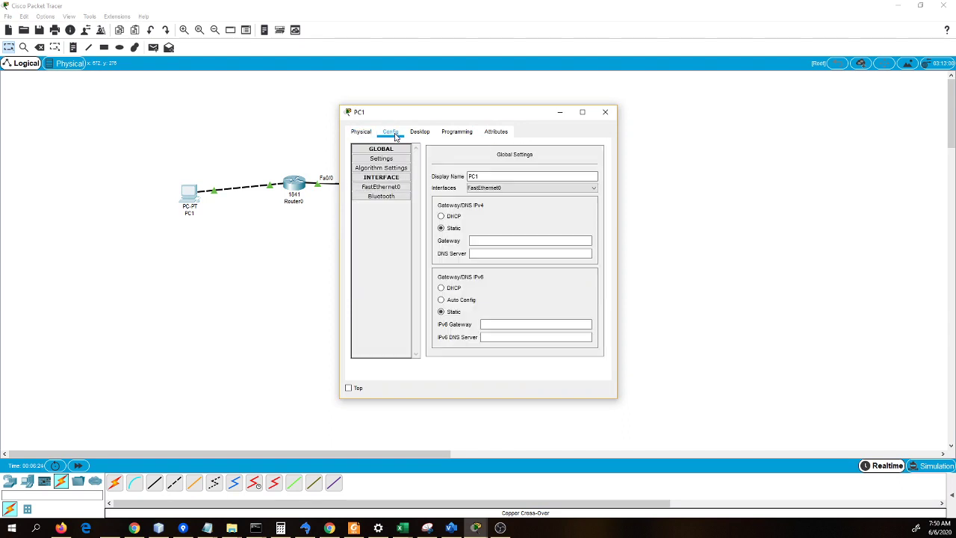
{"action": "left_click", "coordinate": [381, 187]}
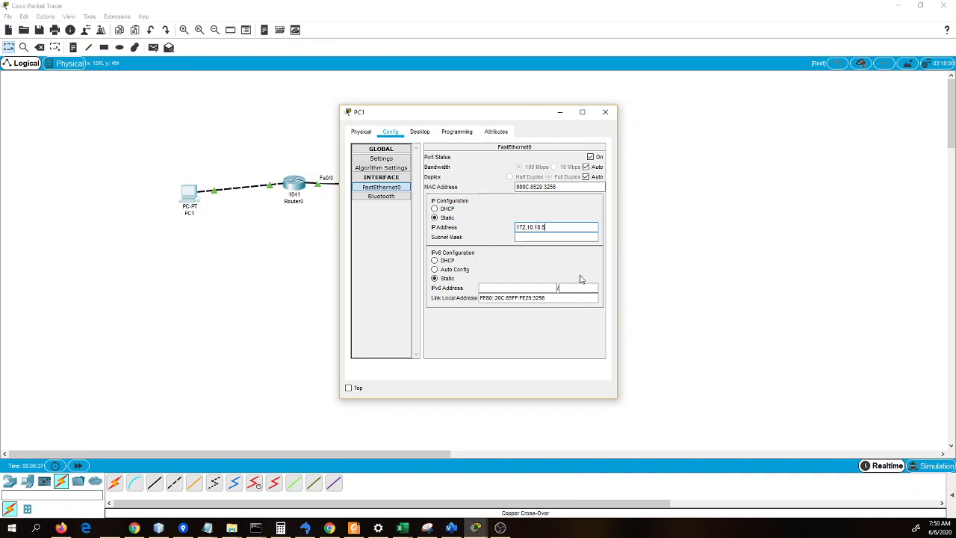
{"action": "left_click", "coordinate": [568, 238]}
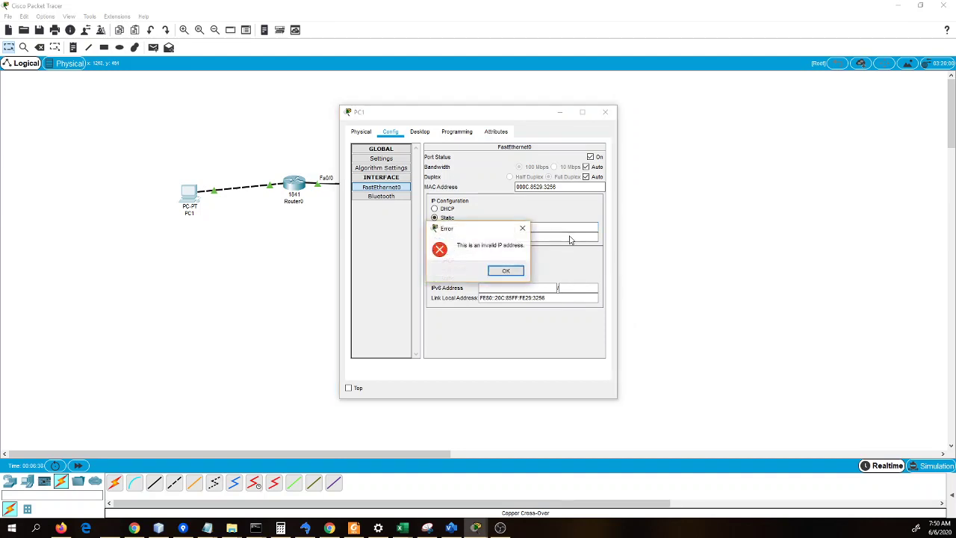
{"action": "left_click", "coordinate": [507, 271]}
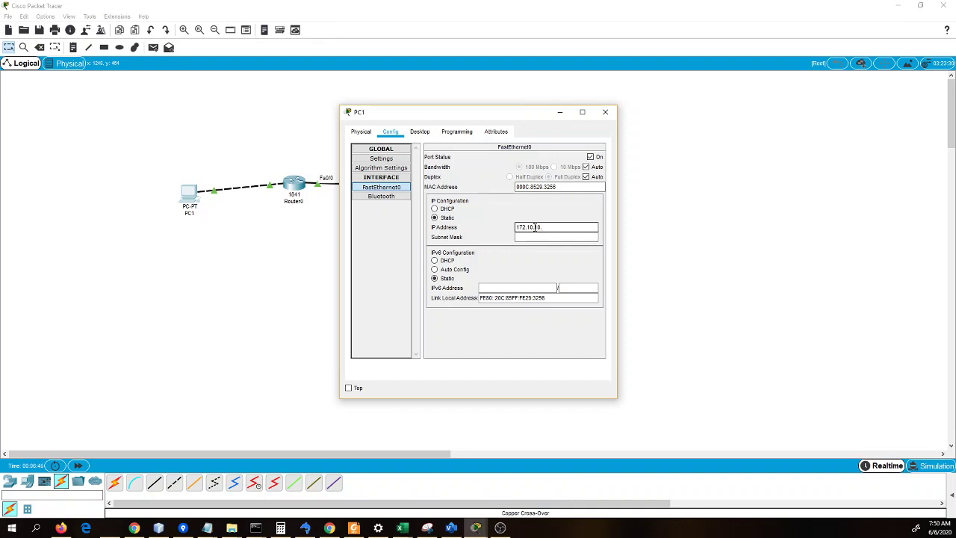
{"action": "type", "text": "172.10.10.10"}
{"action": "left_click", "coordinate": [532, 237]}
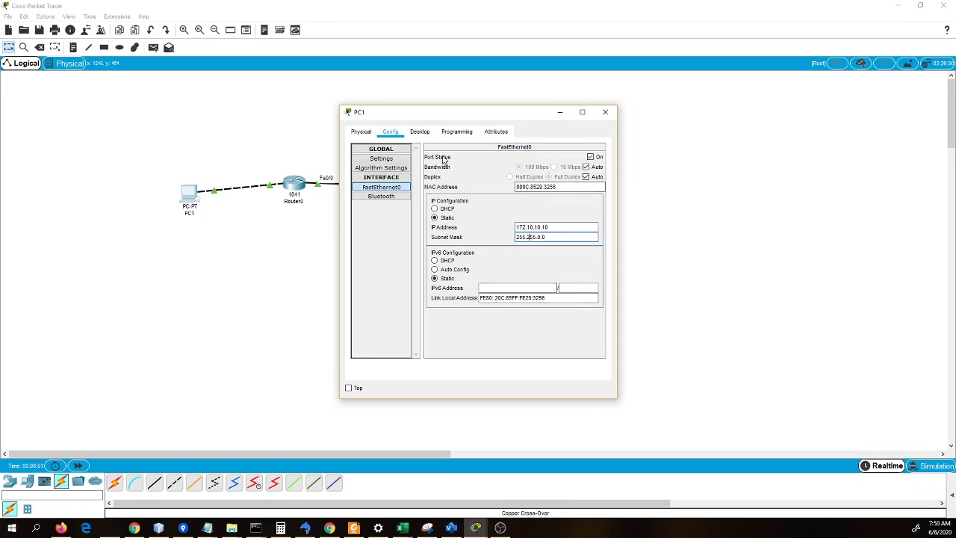
- Run ipconfig in PC1's command prompt to check its address settings, and close the PC1 window
{"action": "left_click", "coordinate": [421, 134]}
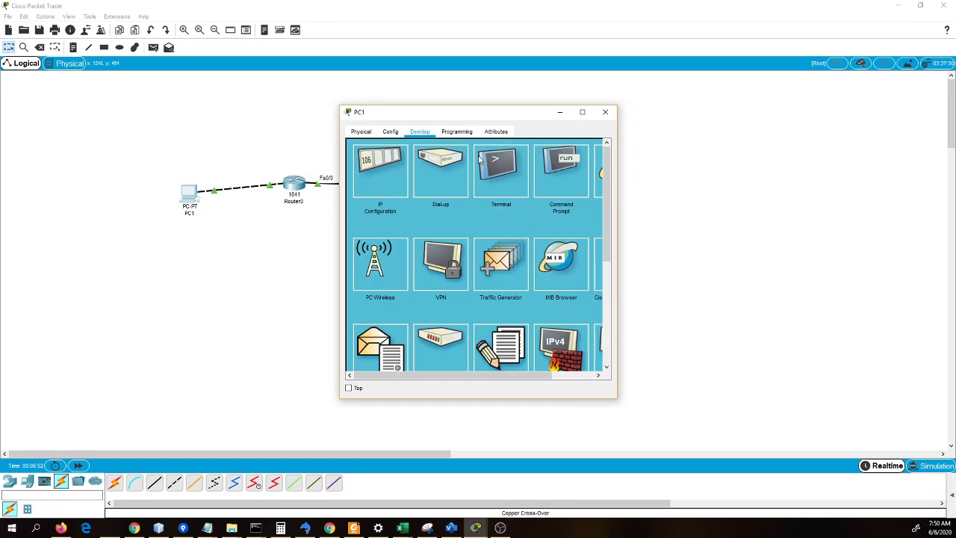
{"action": "left_click", "coordinate": [556, 179]}
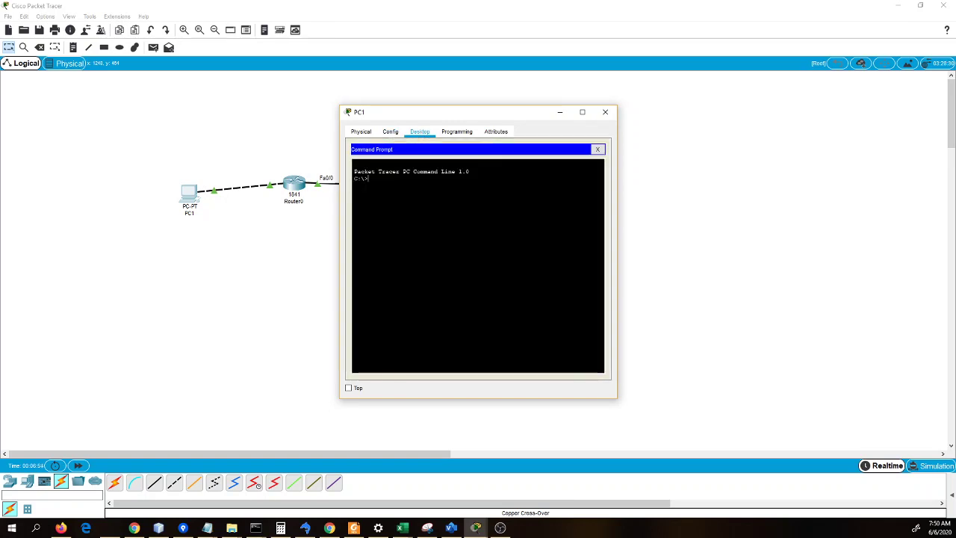
{"action": "type", "text": "ipconfig"}
{"action": "key", "text": "Return"}
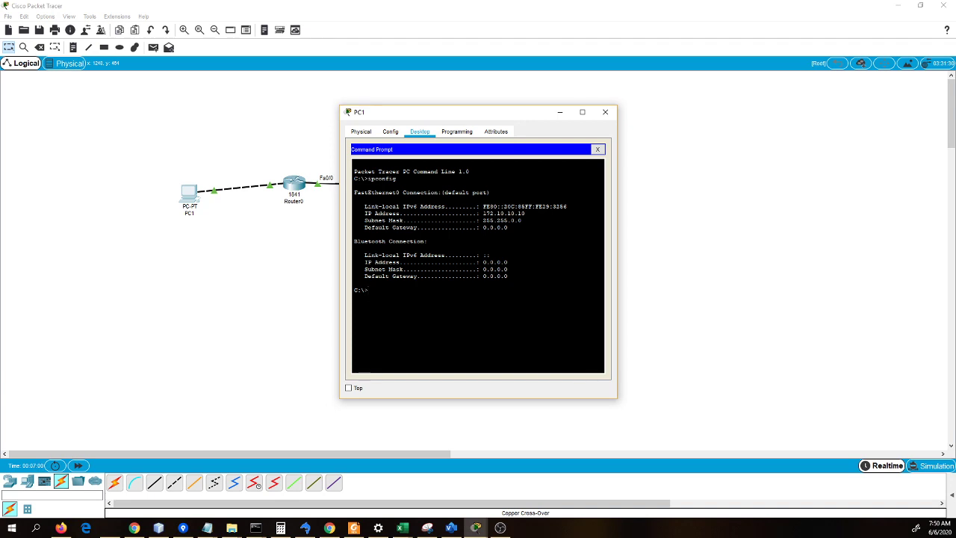
{"action": "left_click", "coordinate": [597, 150]}
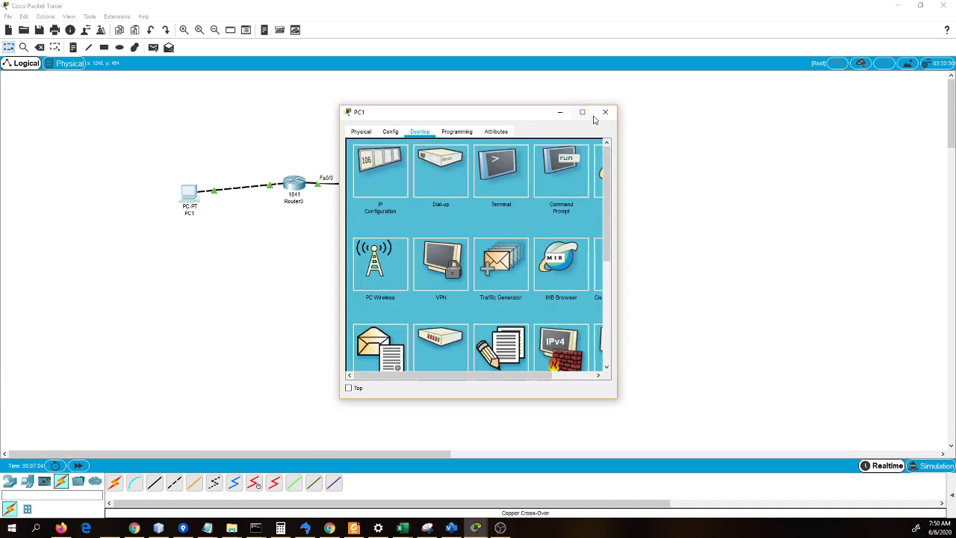
{"action": "left_click", "coordinate": [605, 112]}
- Inspect the router's interface summary for link status and assigned IP addresses
{"action": "left_click", "coordinate": [295, 188]}
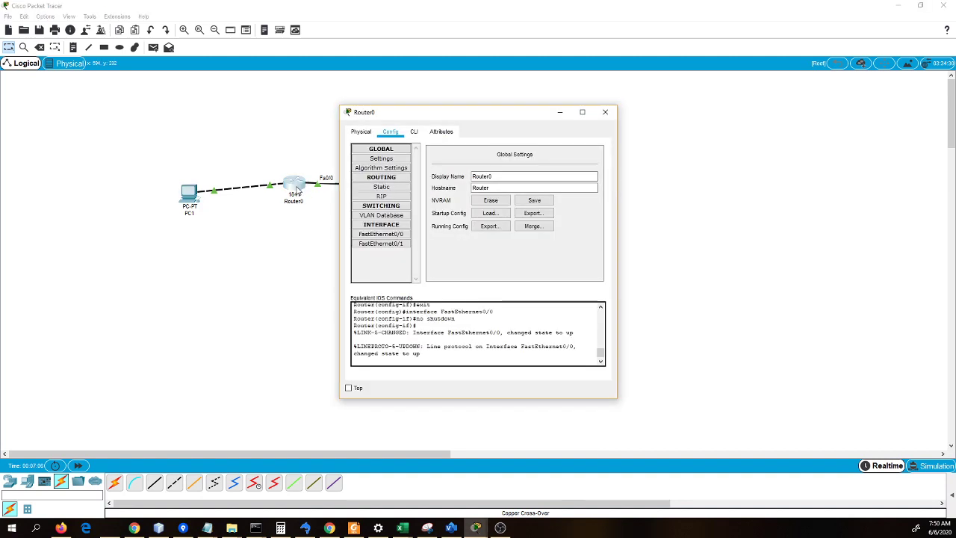
{"action": "left_click", "coordinate": [605, 112]}
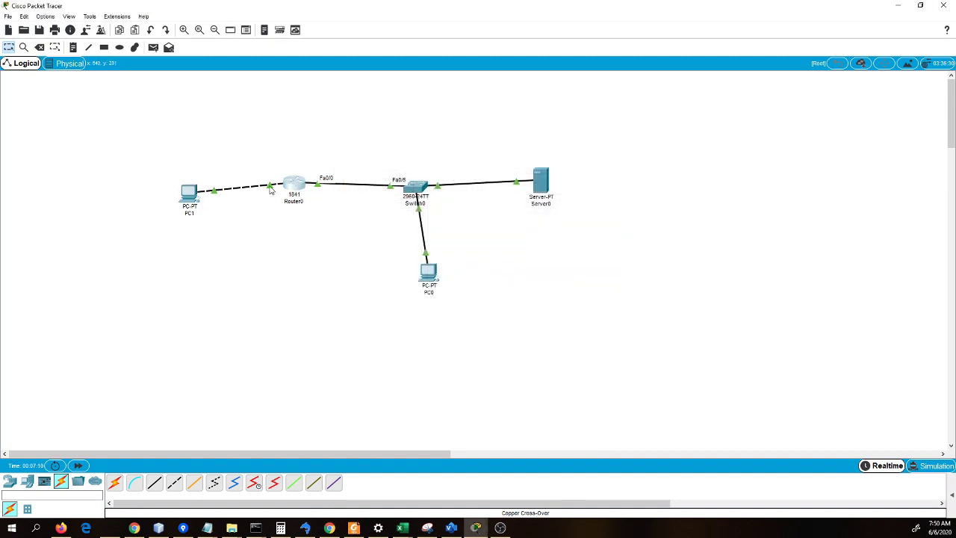
{"action": "mouse_move", "coordinate": [270, 190]}
{"action": "mouse_move", "coordinate": [301, 185]}
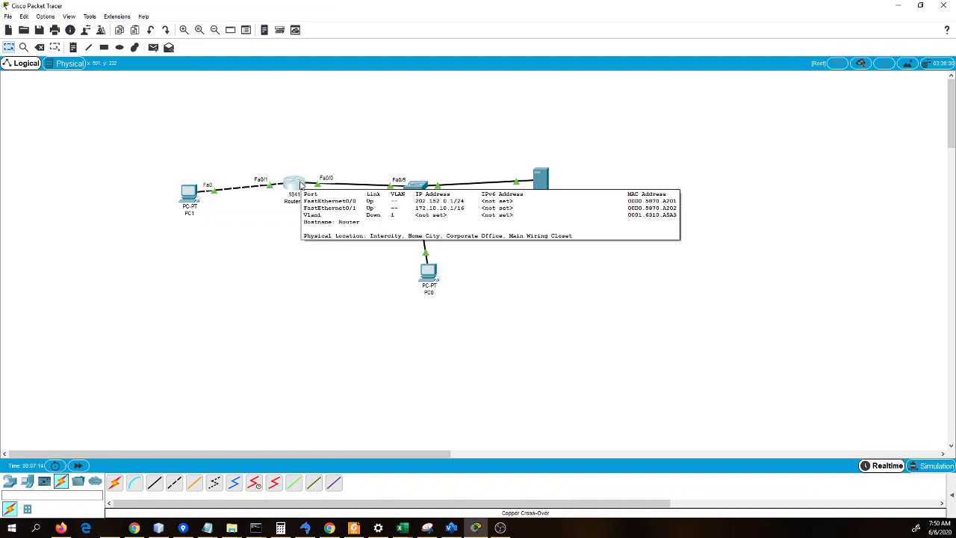
- Ping the router at 172.10.10.1 from PC1's command prompt and close the PC1 window
{"action": "left_click", "coordinate": [189, 193]}
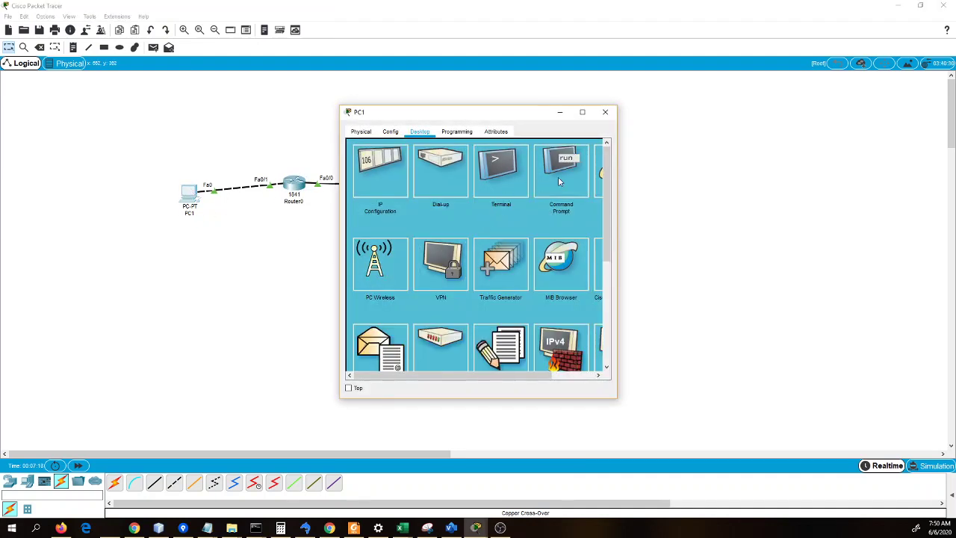
{"action": "left_click", "coordinate": [558, 178]}
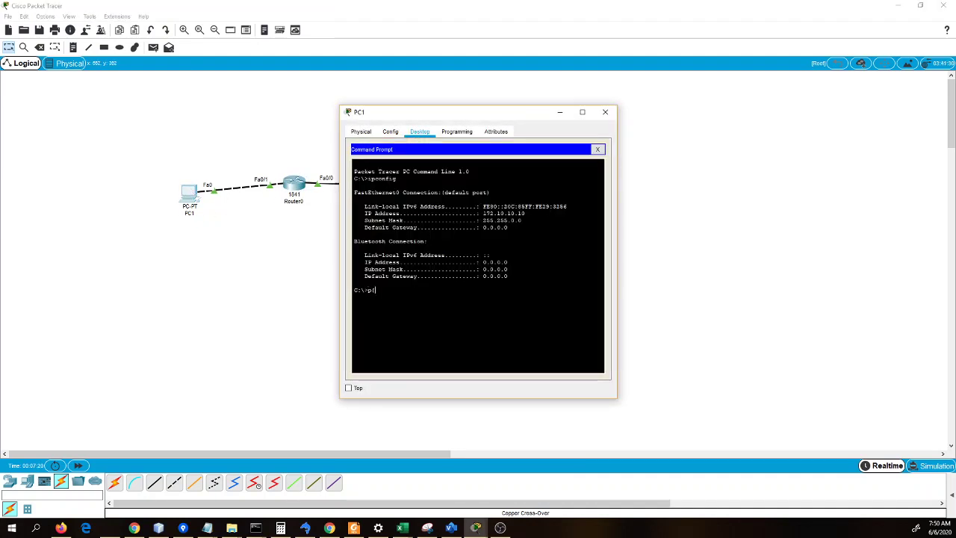
{"action": "type", "text": "ping"}
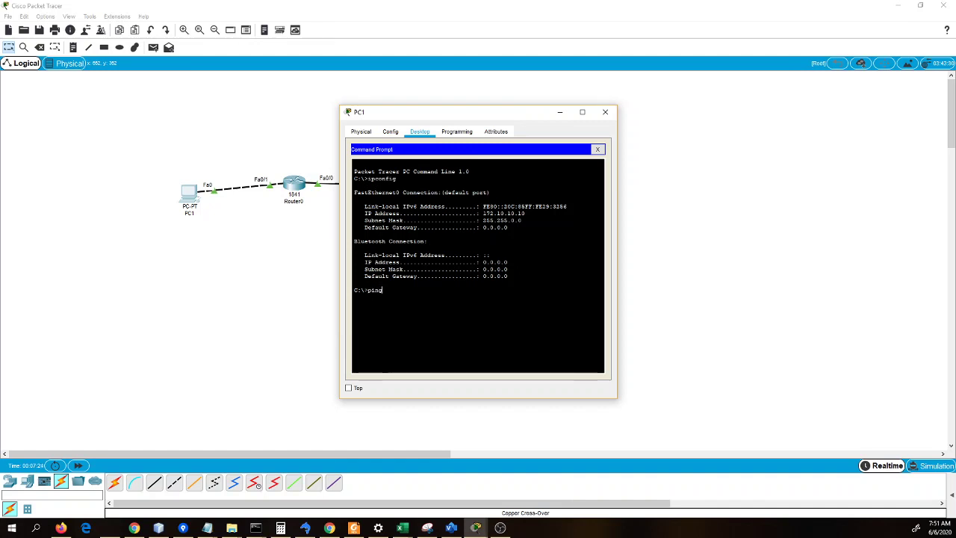
{"action": "type", "text": " 172.10.10.1"}
{"action": "key", "text": "Return"}
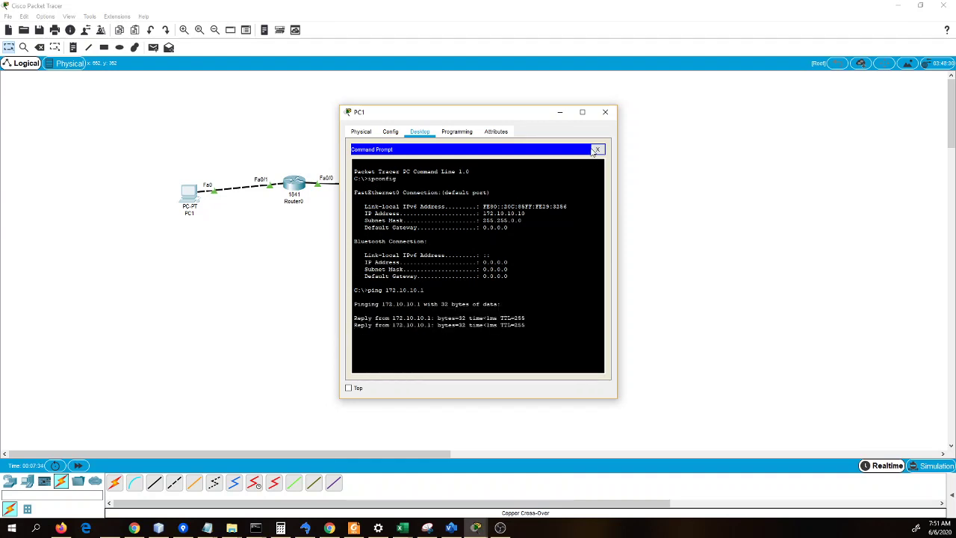
{"action": "left_click", "coordinate": [597, 150]}
{"action": "left_click", "coordinate": [605, 112]}
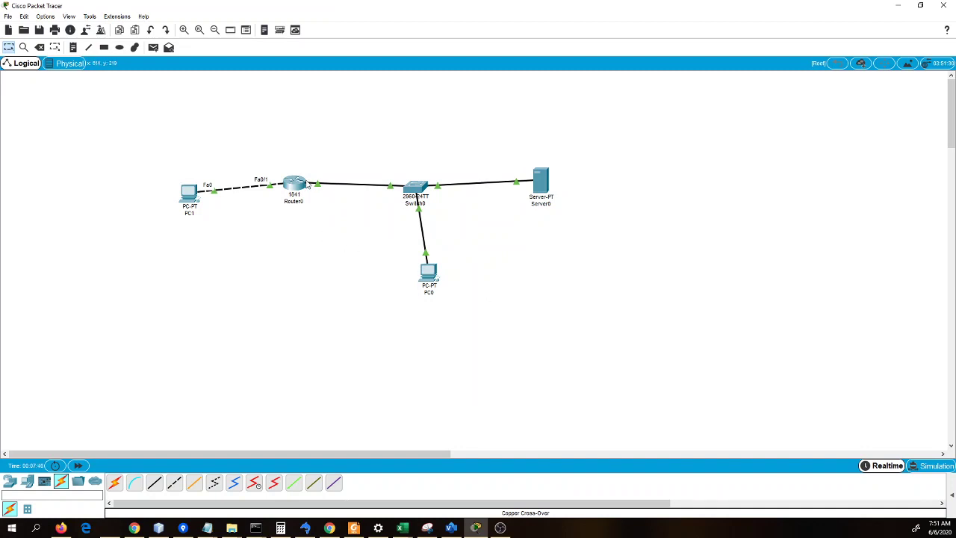
- Create an index.html page in Server0's HTTP service with the text "SELAMAT MELAKUKAN UJIAN AKHIR SEMESTER" and save it over the existing file
{"action": "mouse_move", "coordinate": [305, 184]}
{"action": "mouse_move", "coordinate": [434, 280]}
{"action": "left_click", "coordinate": [542, 186]}
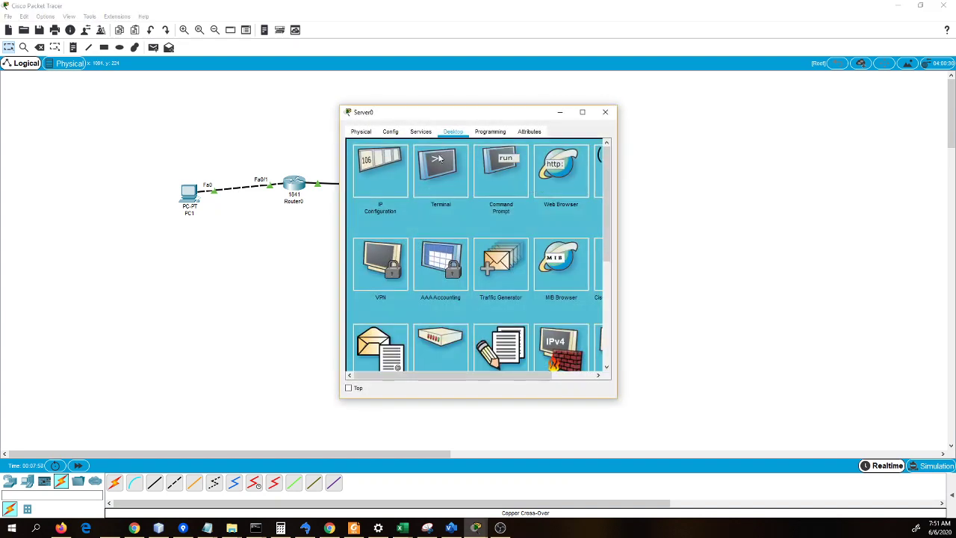
{"action": "left_click", "coordinate": [420, 132]}
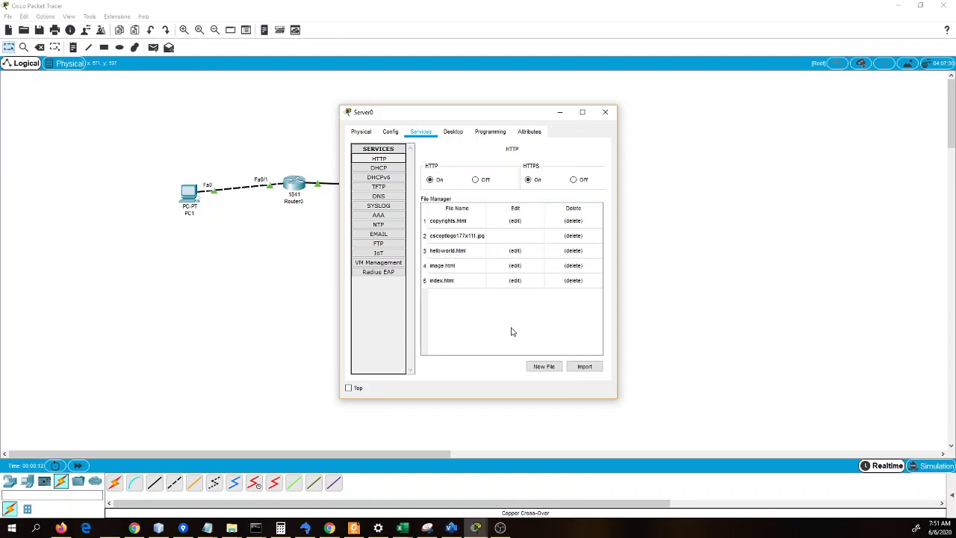
{"action": "left_click", "coordinate": [537, 372]}
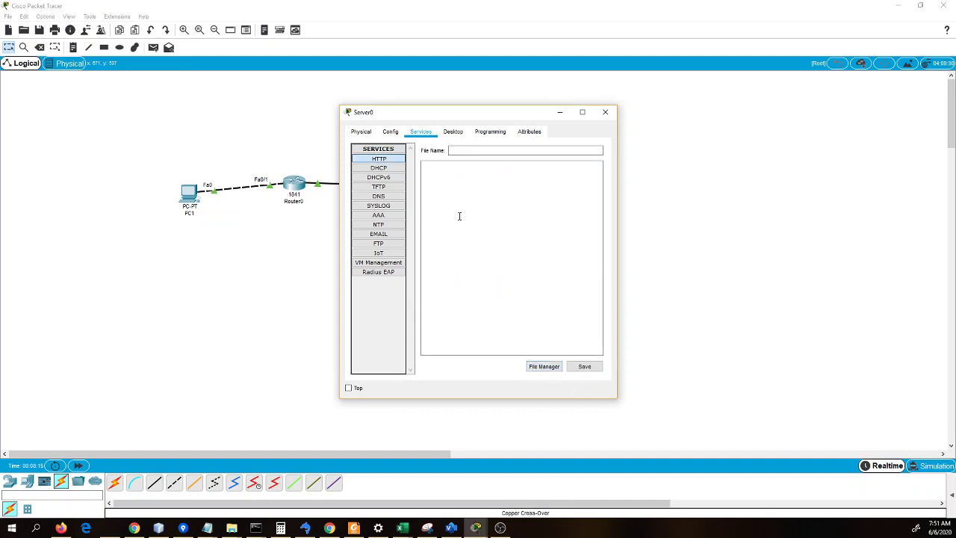
{"action": "left_click", "coordinate": [458, 150]}
{"action": "type", "text": "index.htm"}
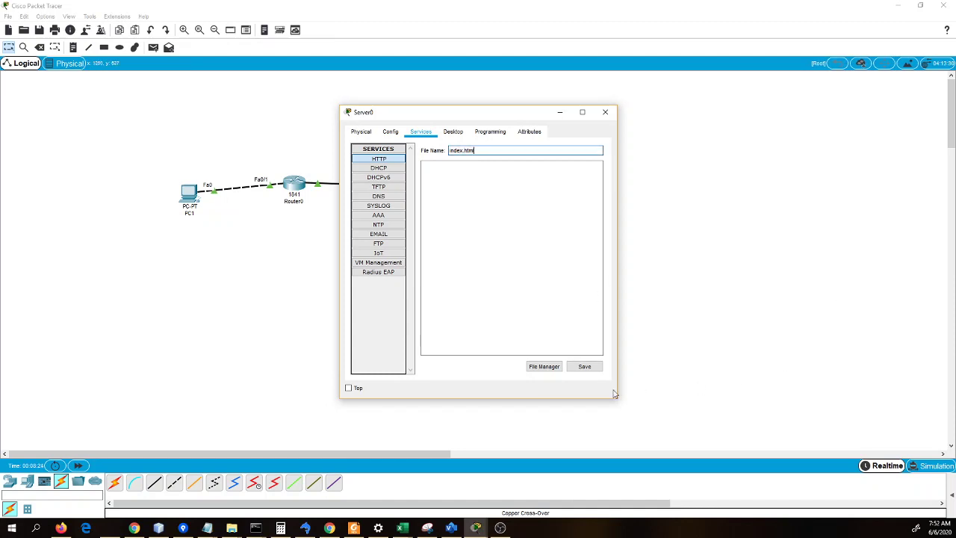
{"action": "type", "text": "l"}
{"action": "left_click", "coordinate": [472, 176]}
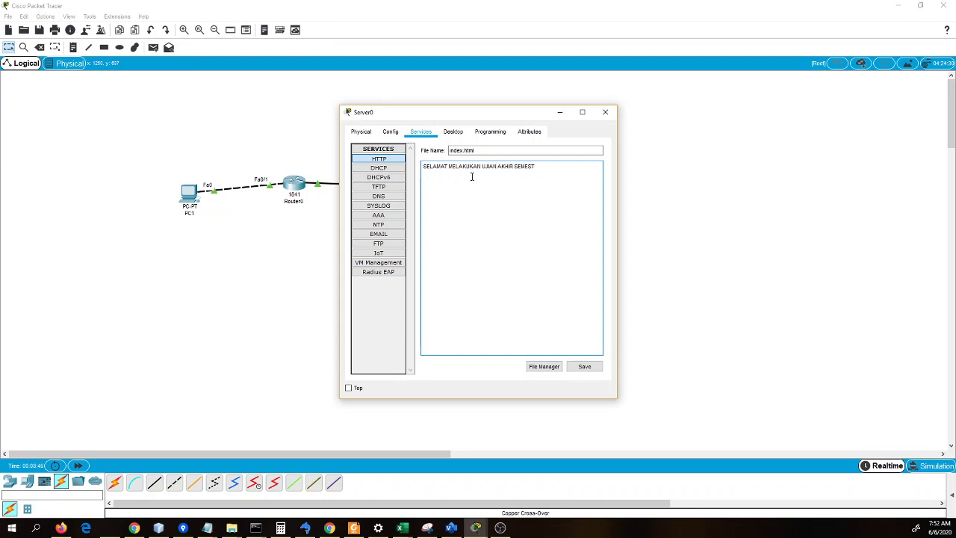
{"action": "left_click", "coordinate": [570, 366]}
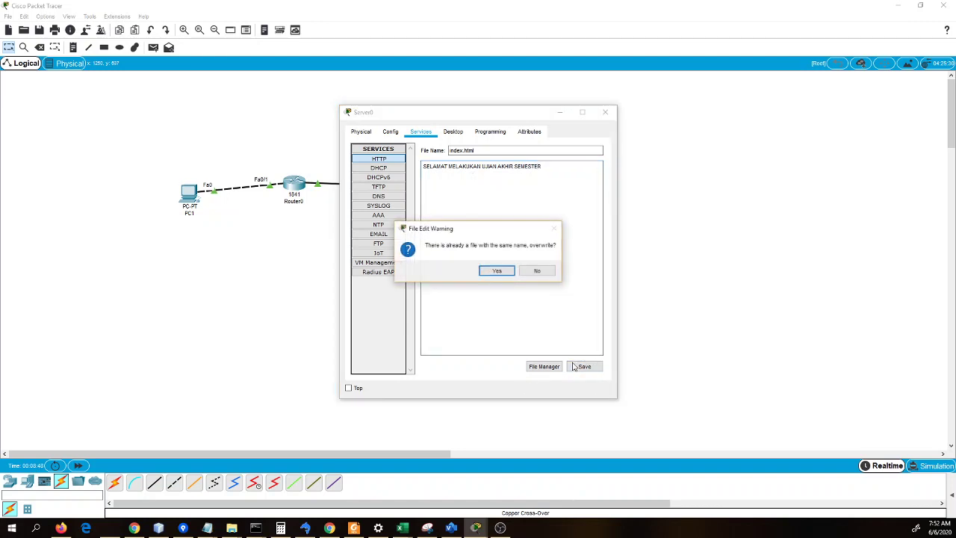
{"action": "left_click", "coordinate": [497, 269]}
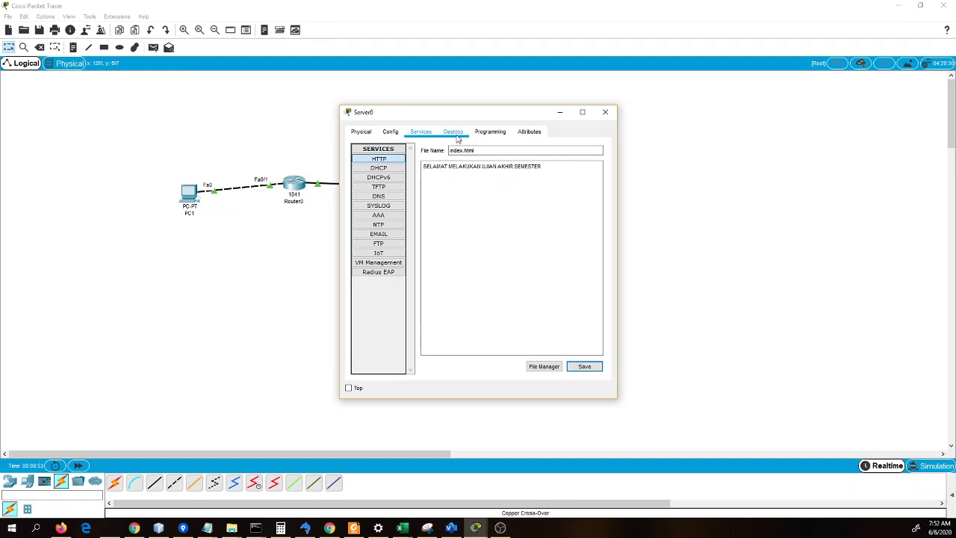
- Reopen index.html from the HTTP file list to check its content, and close the server window
{"action": "left_click", "coordinate": [389, 159]}
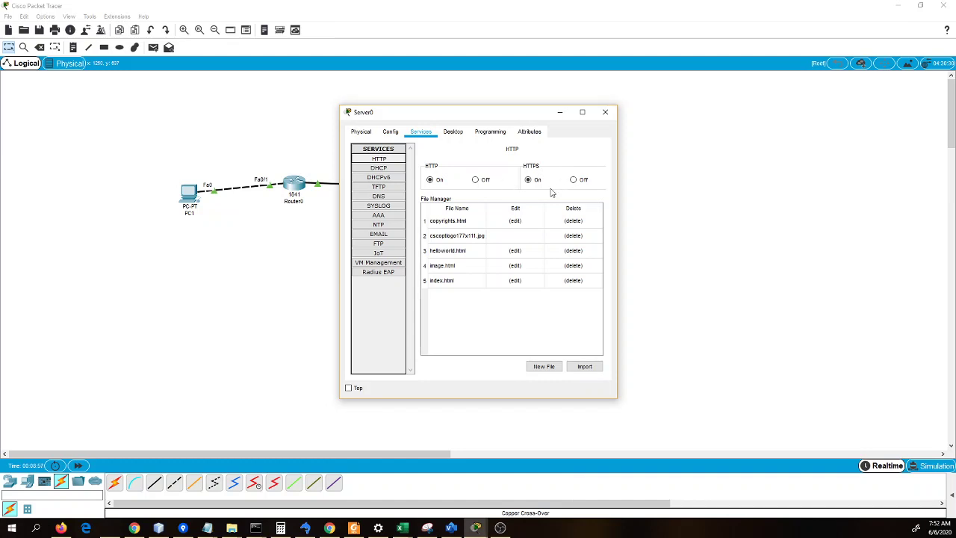
{"action": "left_click", "coordinate": [479, 282]}
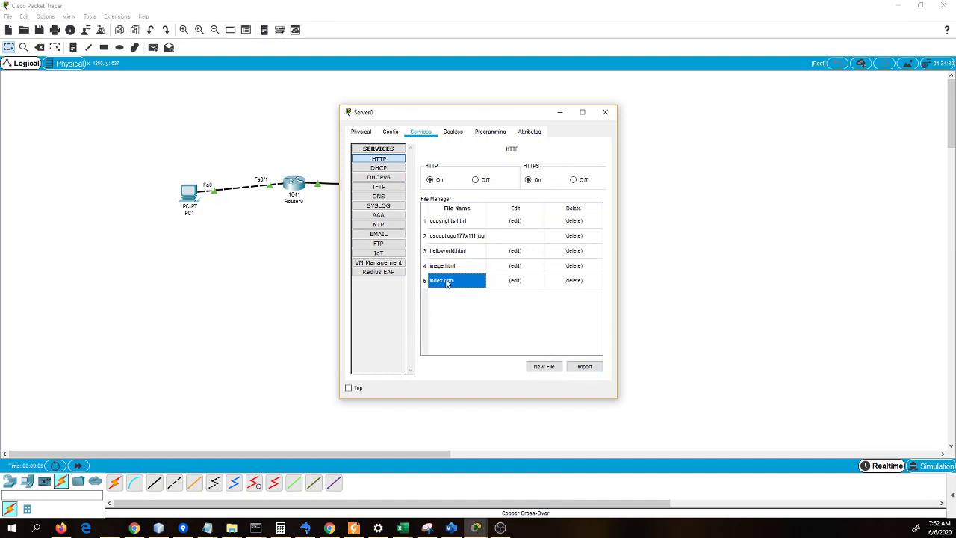
{"action": "left_click", "coordinate": [515, 281]}
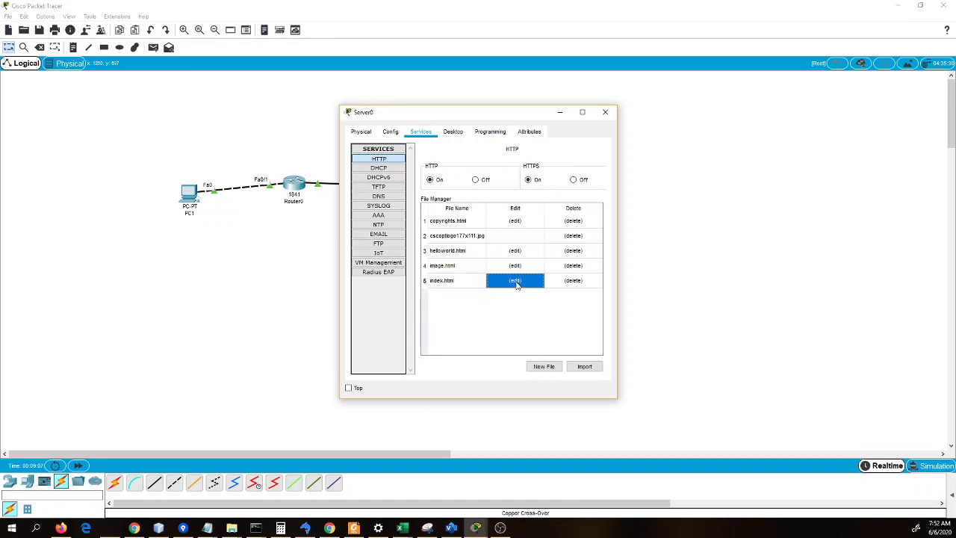
{"action": "left_click", "coordinate": [518, 247]}
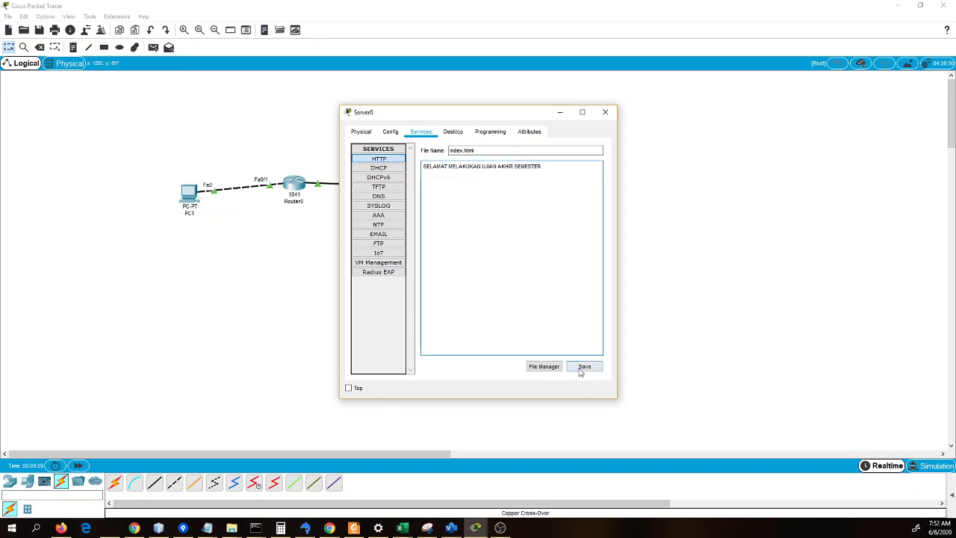
{"action": "left_click", "coordinate": [379, 158]}
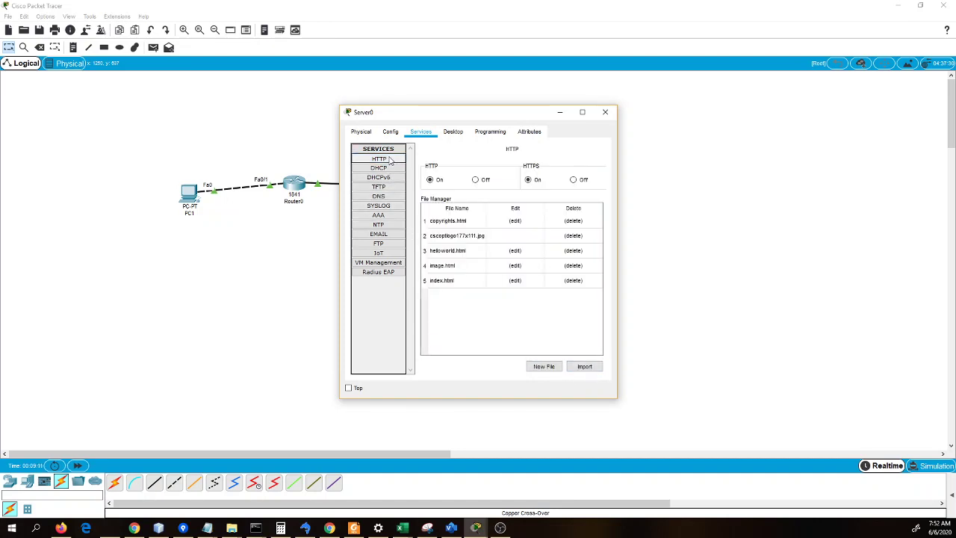
{"action": "left_click", "coordinate": [452, 132]}
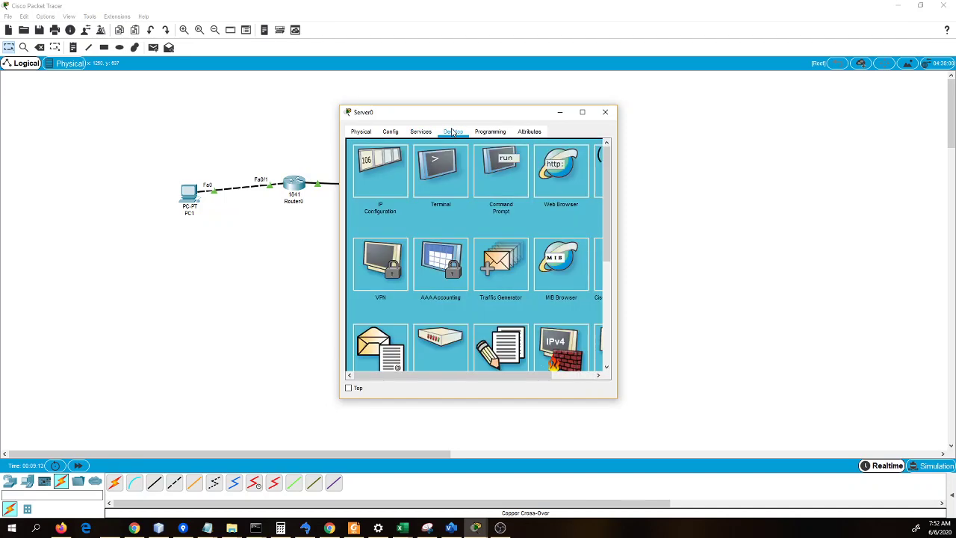
{"action": "left_click", "coordinate": [605, 113]}
- Try to load 202.172.0.2 in PC0's web browser, close the browser and put the PC0 window away
{"action": "left_click", "coordinate": [429, 274]}
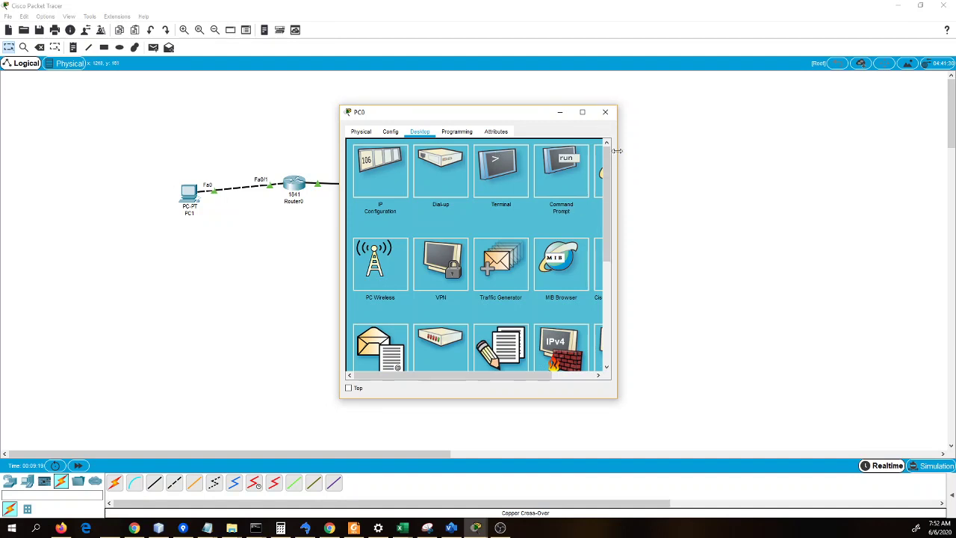
{"action": "left_click_drag", "start_coordinate": [617, 154], "coordinate": [745, 153]}
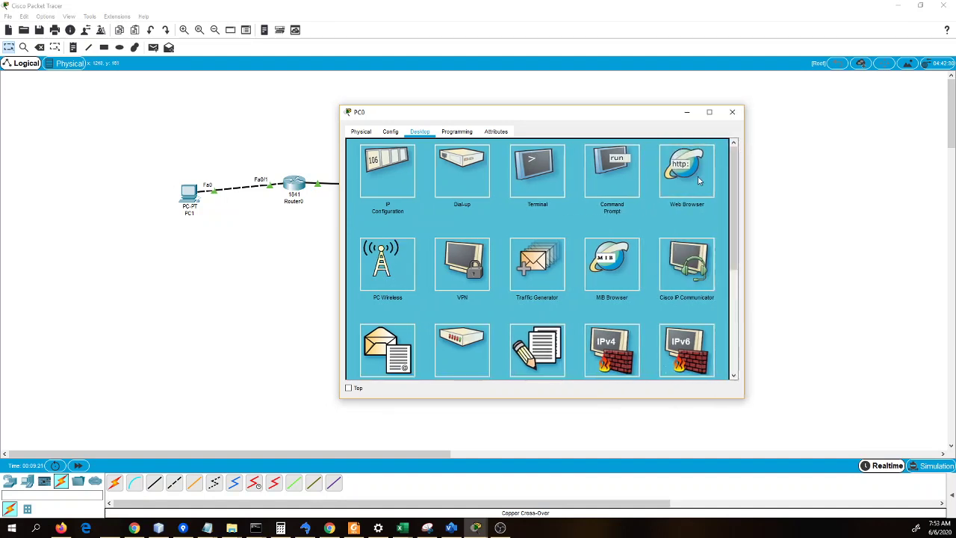
{"action": "left_click", "coordinate": [698, 177]}
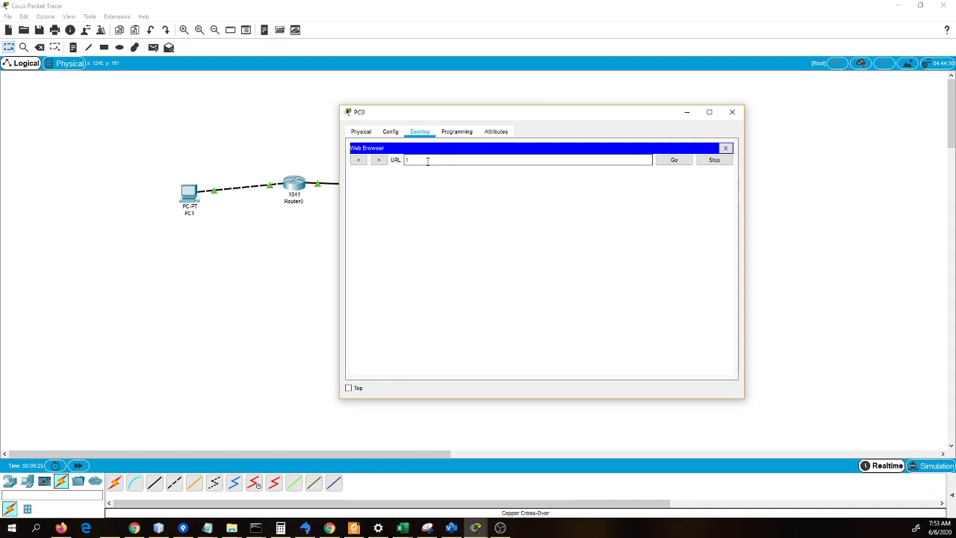
{"action": "type", "text": "202.172.0.2"}
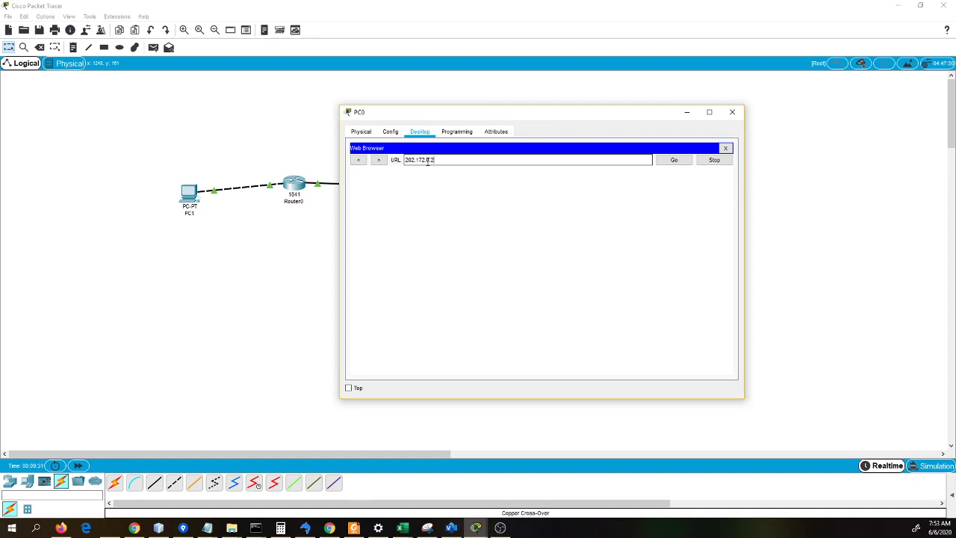
{"action": "key", "text": "Return"}
{"action": "left_click", "coordinate": [676, 163]}
{"action": "left_click", "coordinate": [724, 148]}
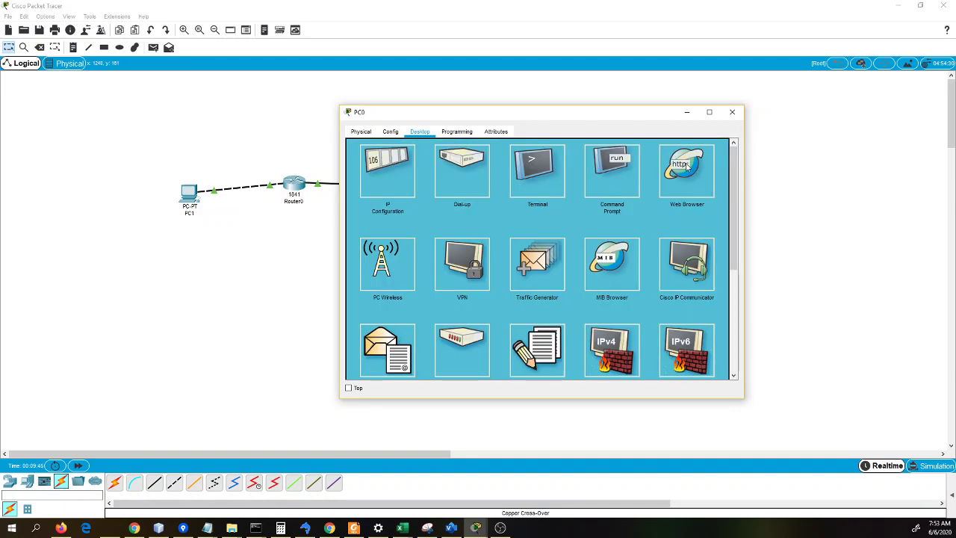
{"action": "left_click", "coordinate": [687, 113]}
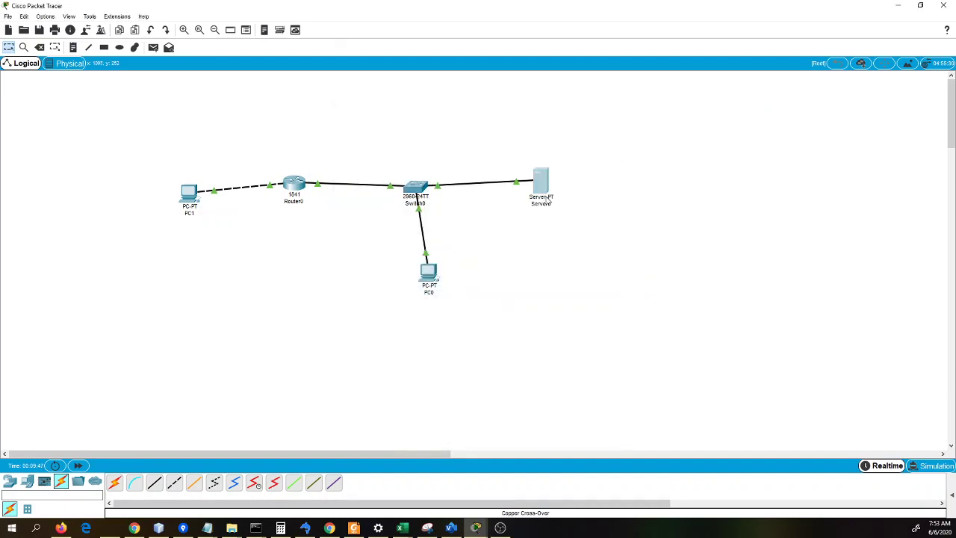
- Check Server0's HTTP and HTTPS on/off settings and the index.html entry in its file list
{"action": "left_click", "coordinate": [548, 198]}
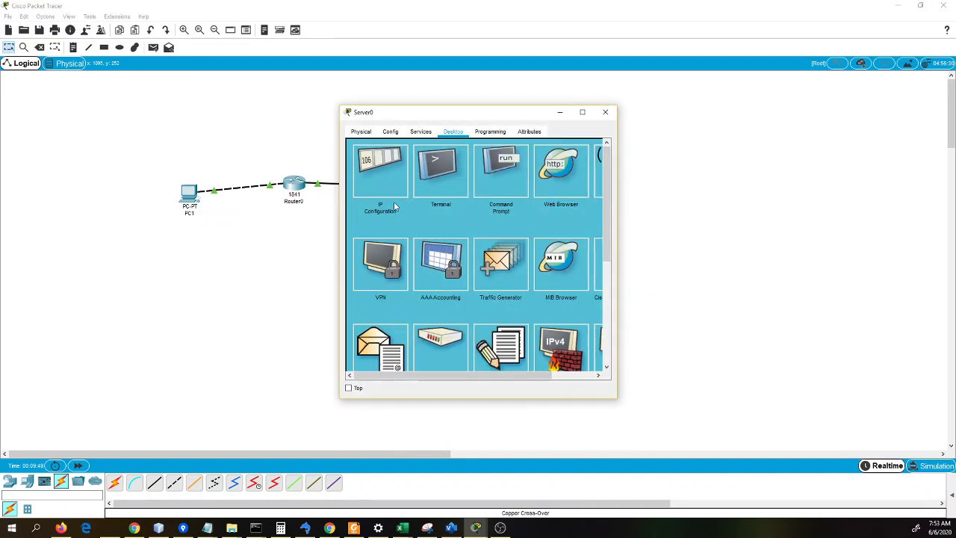
{"action": "left_click", "coordinate": [424, 134]}
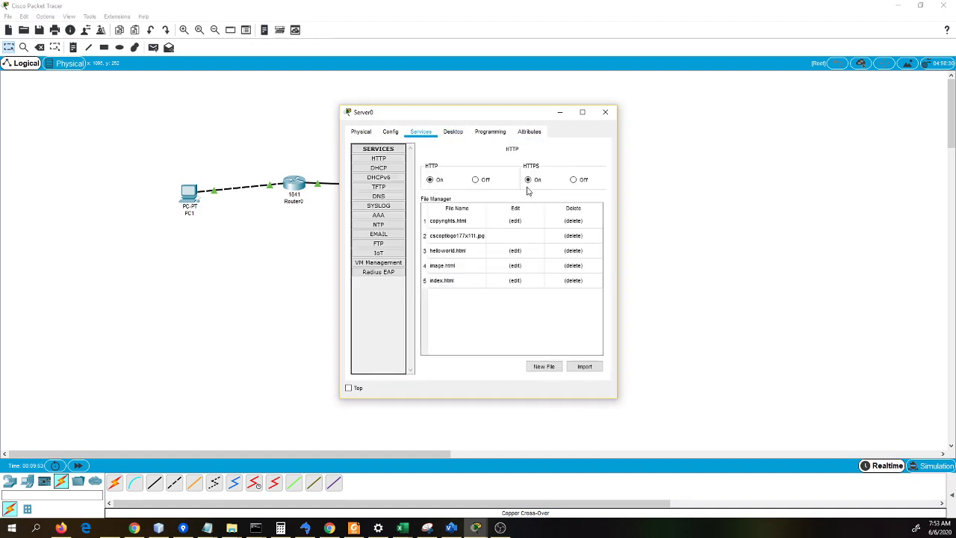
{"action": "left_click", "coordinate": [476, 180]}
{"action": "left_click", "coordinate": [438, 181]}
{"action": "left_click", "coordinate": [577, 181]}
{"action": "left_click", "coordinate": [444, 284]}
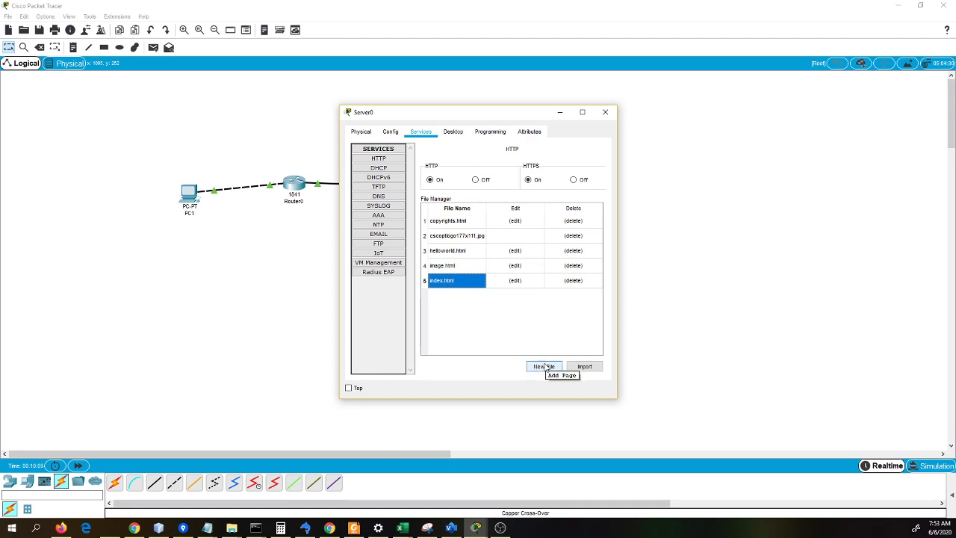
{"action": "left_click", "coordinate": [383, 160]}
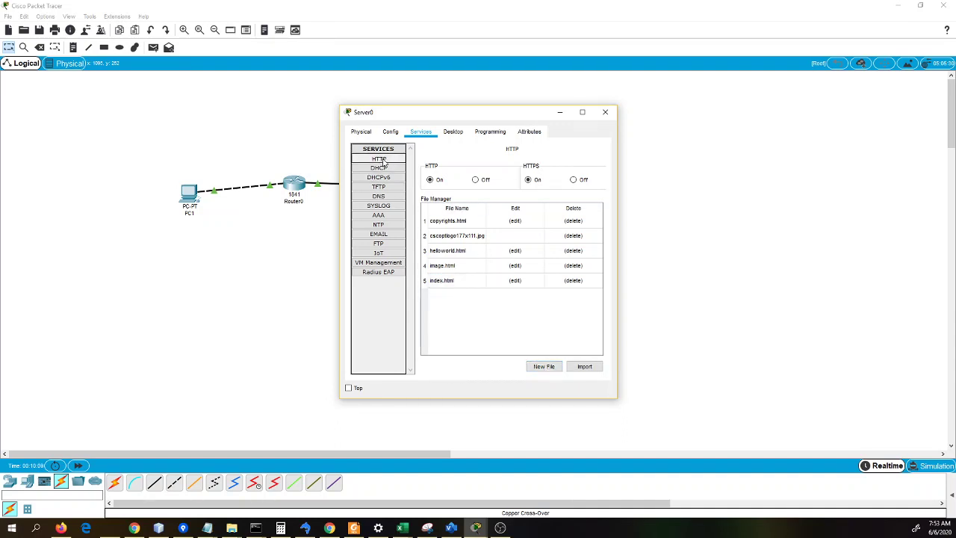
- Load localhost in Server0's own web browser to test the HTTP page
{"action": "left_click", "coordinate": [453, 135]}
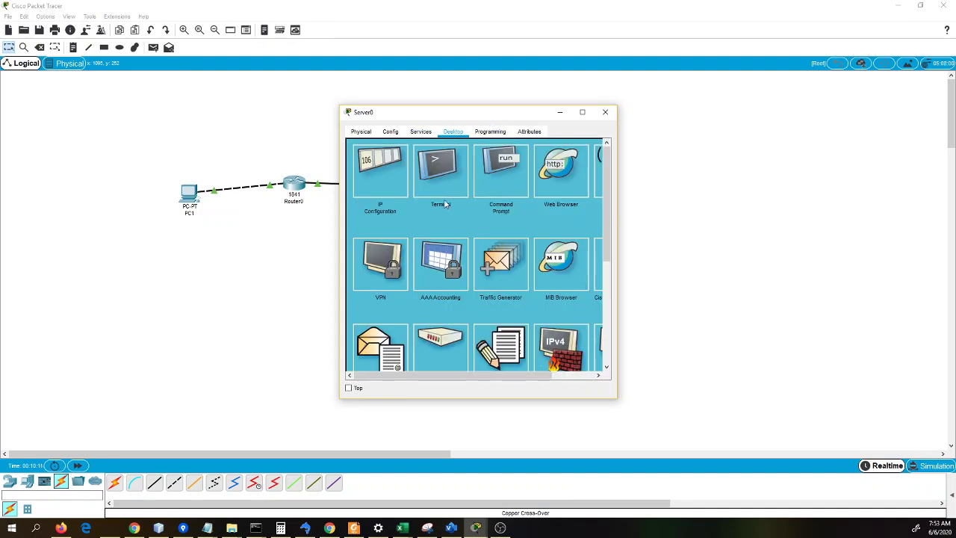
{"action": "left_click", "coordinate": [564, 184]}
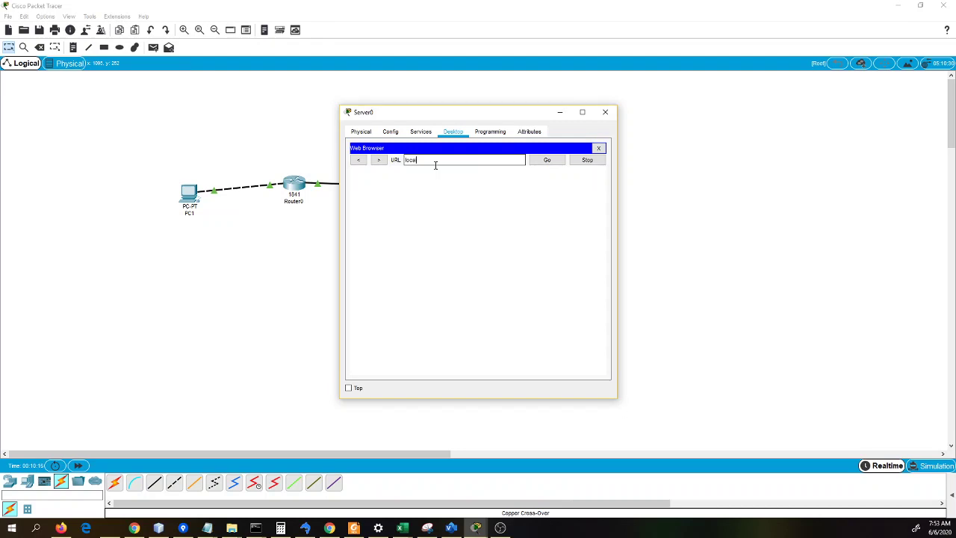
{"action": "type", "text": "localhost"}
{"action": "left_click", "coordinate": [547, 165]}
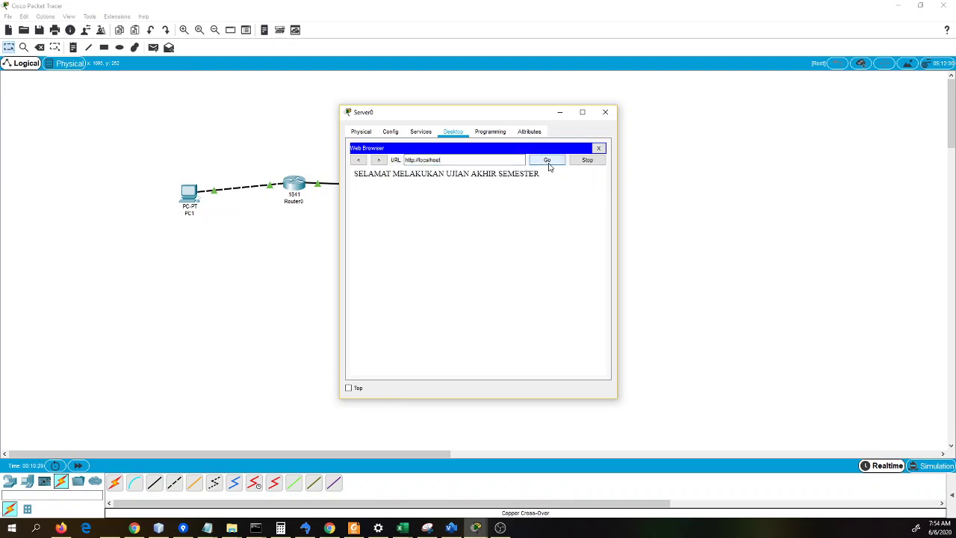
- Check Server0's gateway and its FastEthernet0 IP address and subnet mask, and close the server window
{"action": "left_click", "coordinate": [430, 132]}
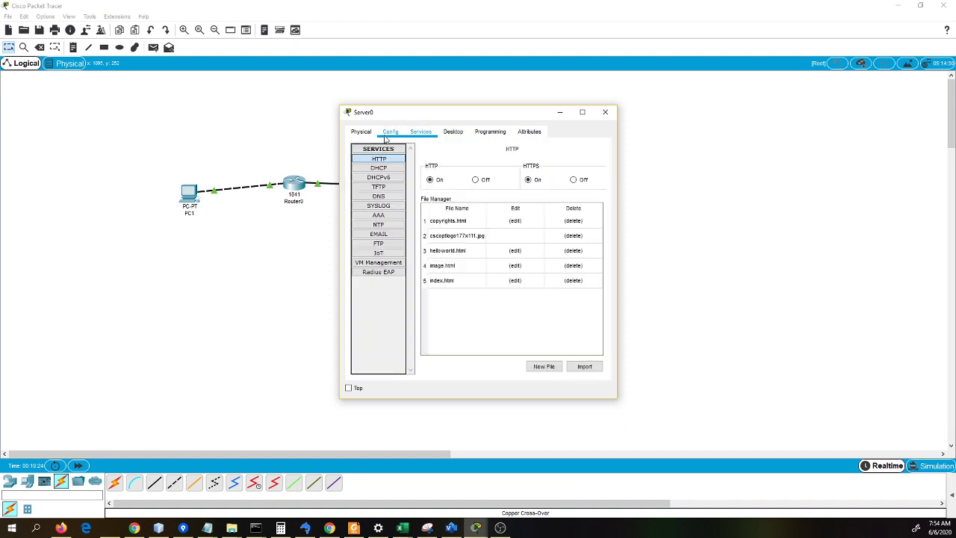
{"action": "left_click", "coordinate": [387, 134]}
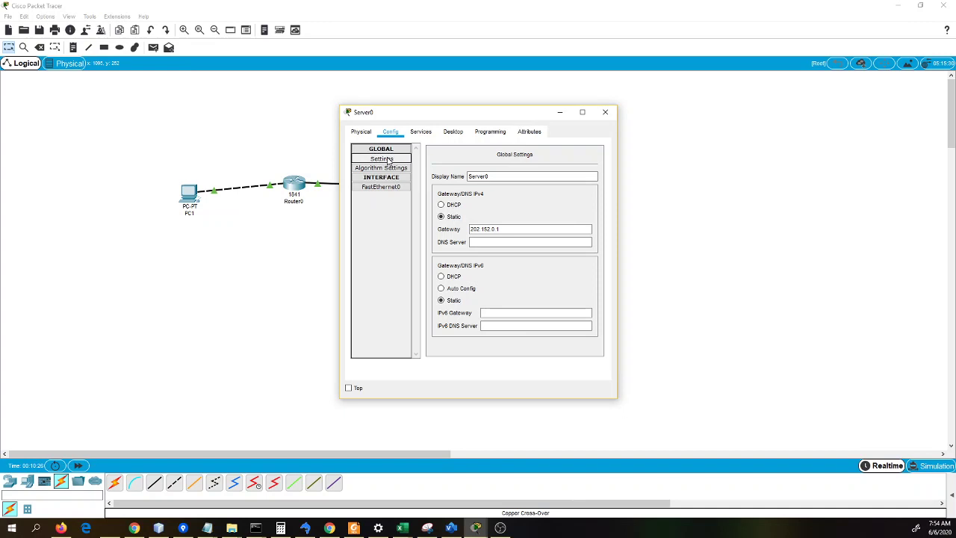
{"action": "left_click", "coordinate": [507, 229]}
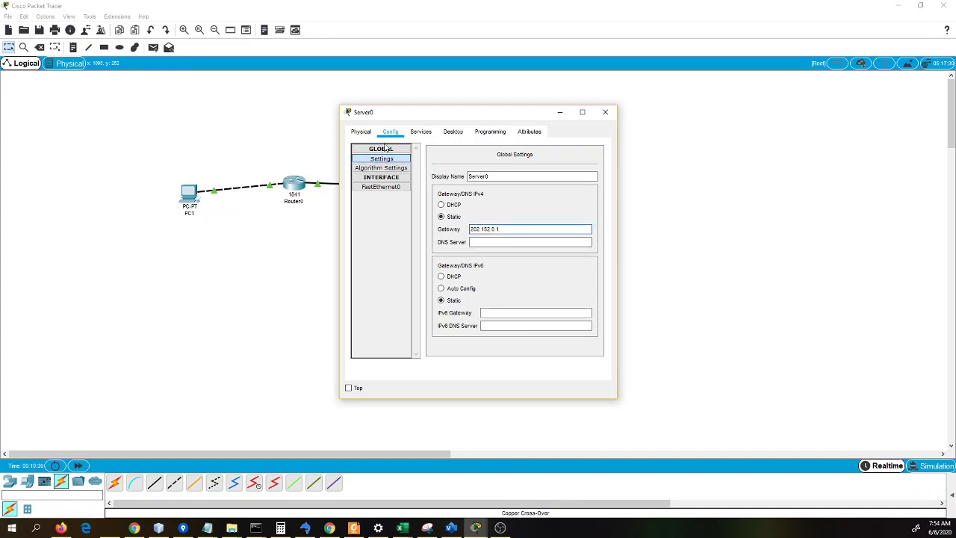
{"action": "left_click", "coordinate": [395, 189]}
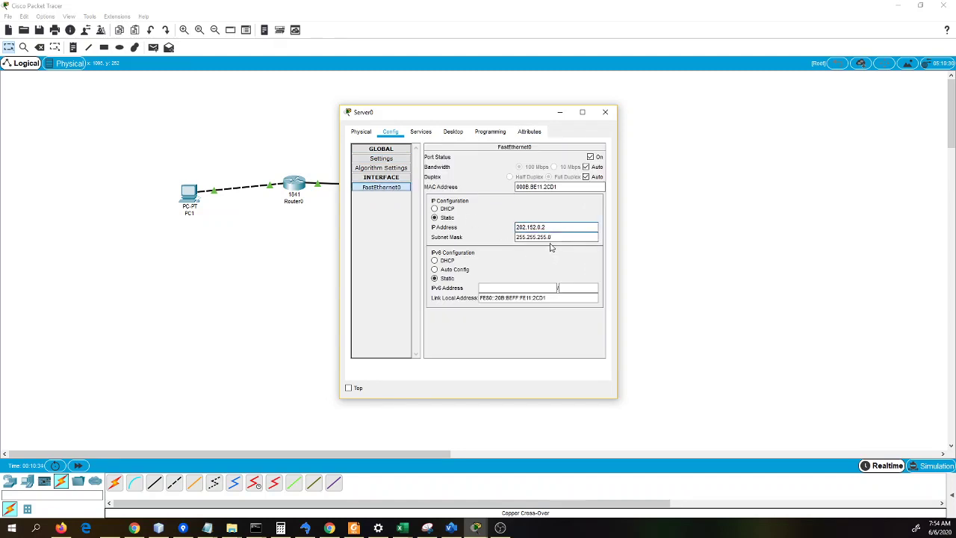
{"action": "left_click", "coordinate": [605, 112]}
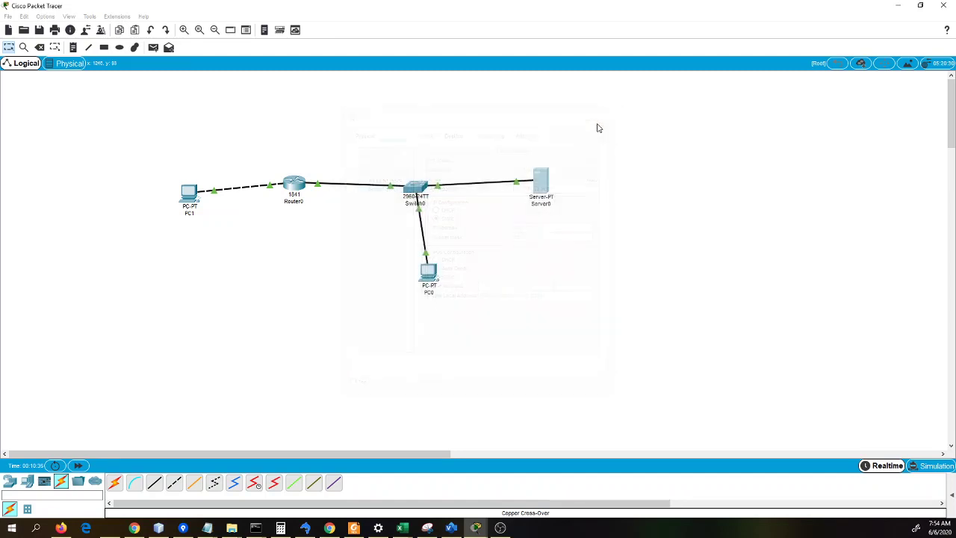
- Ping 202.152.0.2 from PC0's command prompt
{"action": "left_click", "coordinate": [430, 279]}
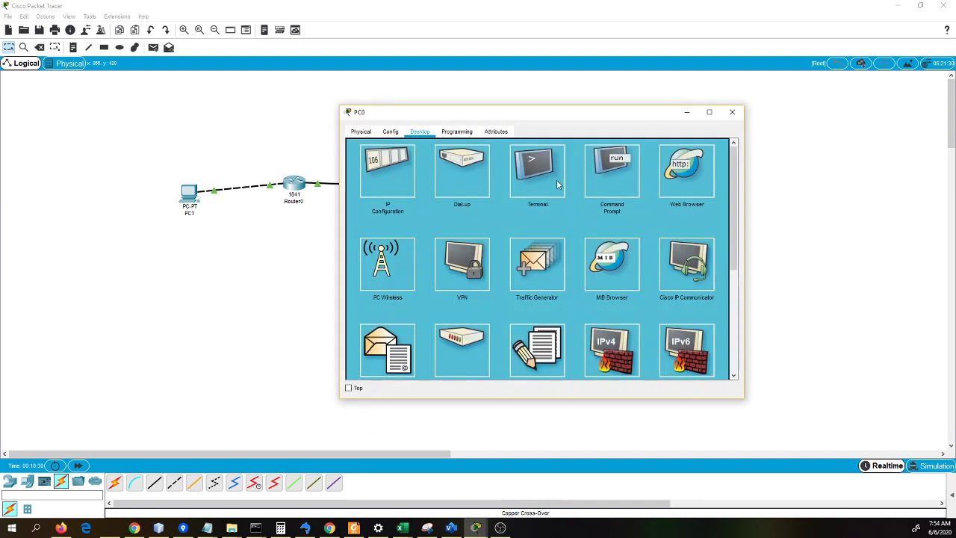
{"action": "left_click", "coordinate": [602, 182]}
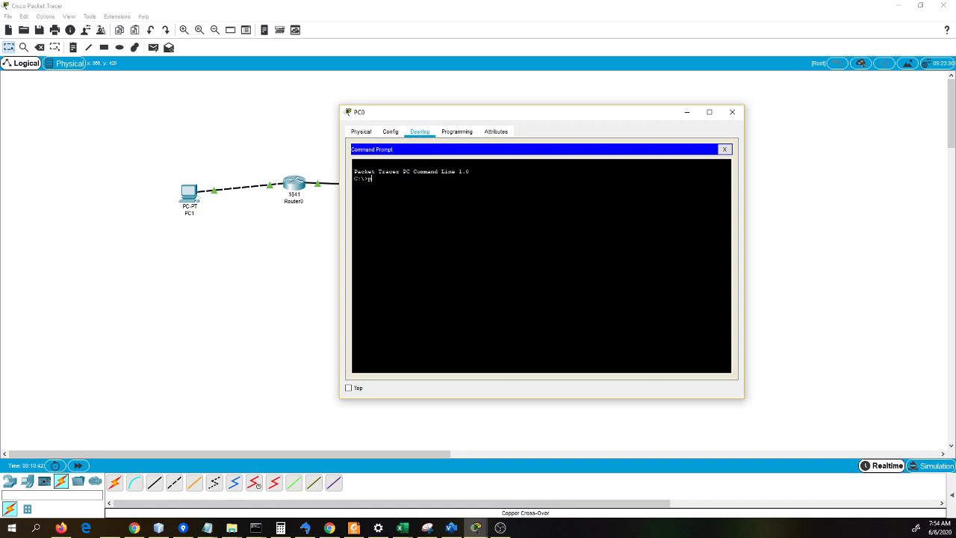
{"action": "type", "text": "ping 202"}
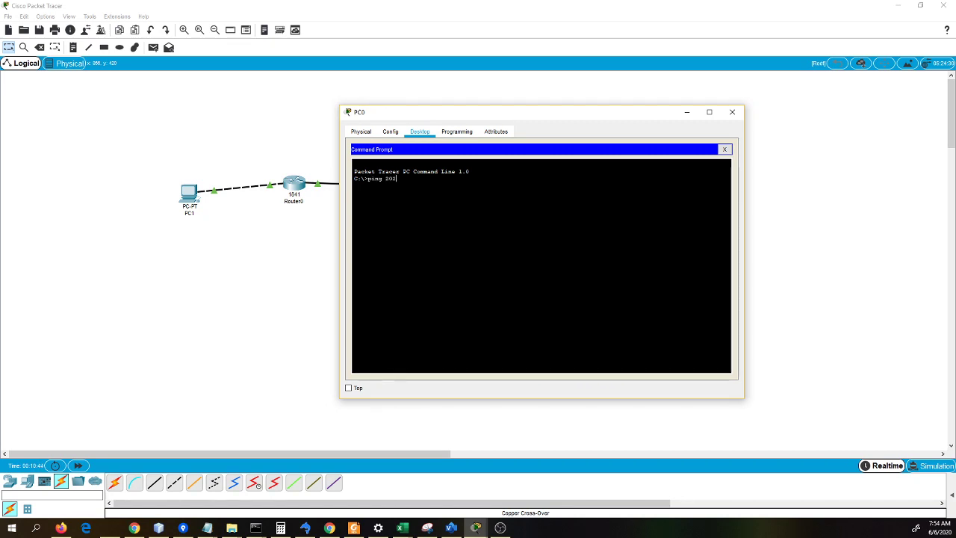
{"action": "type", "text": ".152.02 .2"}
{"action": "key", "text": "Return"}
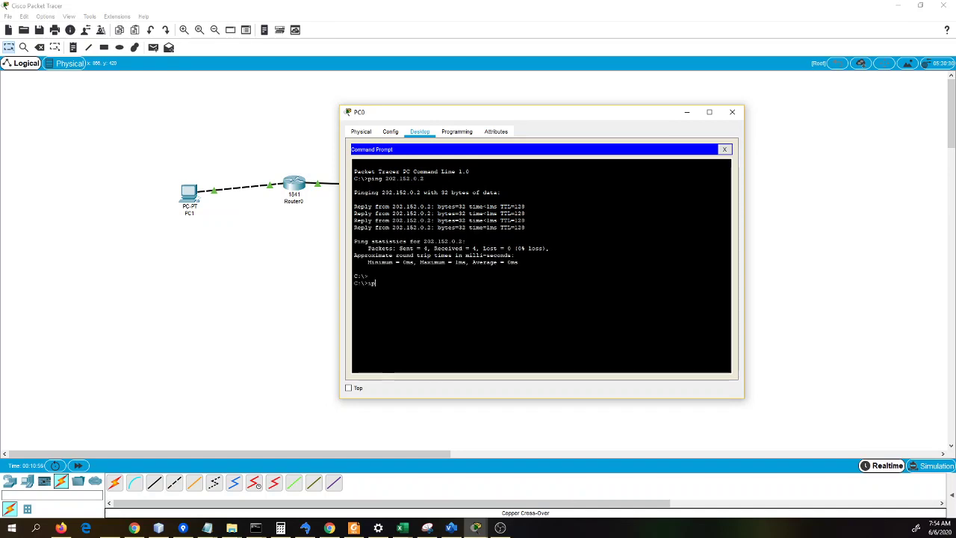
- Run ipconfig on PC0 to check its addressing, and close the command prompt
{"action": "type", "text": "config"}
{"action": "key", "text": "Return"}
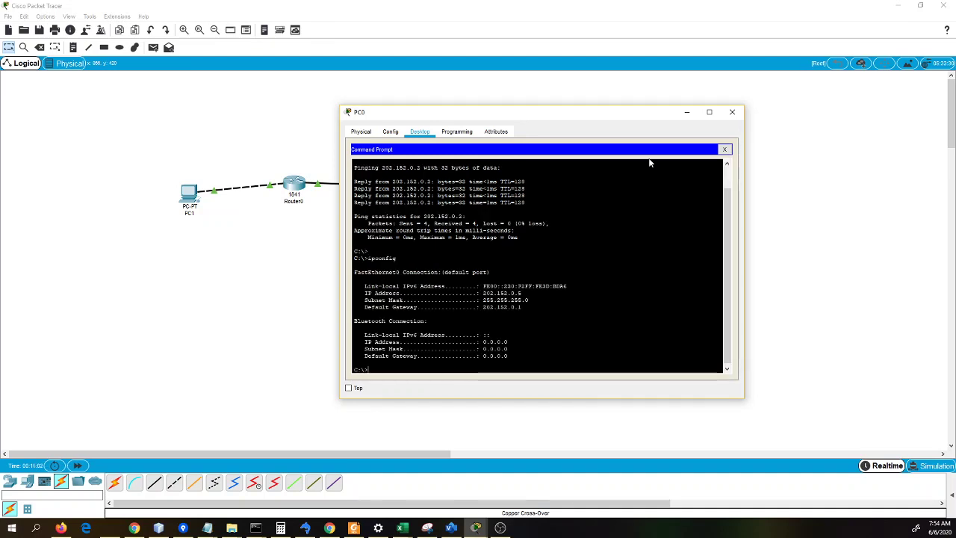
{"action": "left_click", "coordinate": [726, 149]}
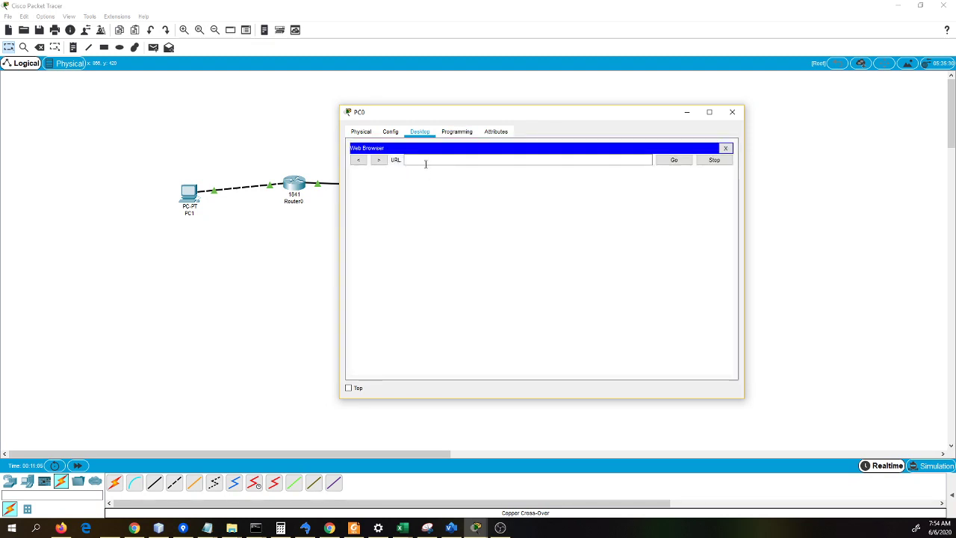
- Load 202.152.0.2 in PC0's web browser, and close the browser and the PC0 window
{"action": "left_click", "coordinate": [426, 160]}
{"action": "type", "text": "202."}
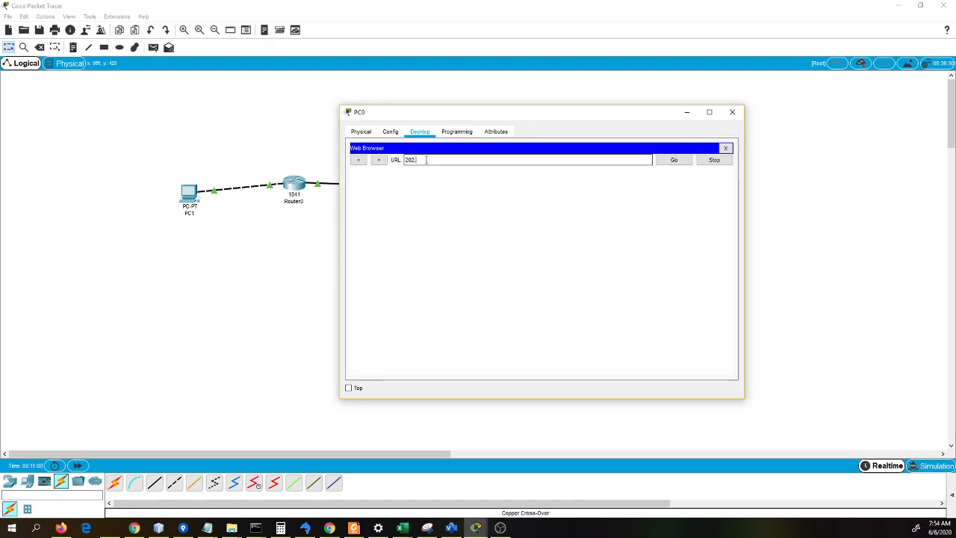
{"action": "type", "text": "152.0.2"}
{"action": "key", "text": "Return"}
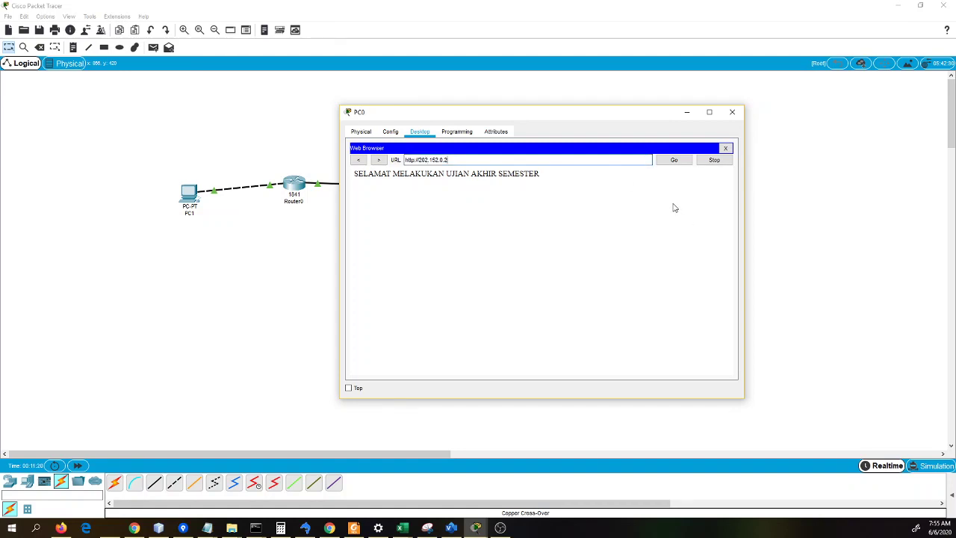
{"action": "left_click", "coordinate": [725, 147]}
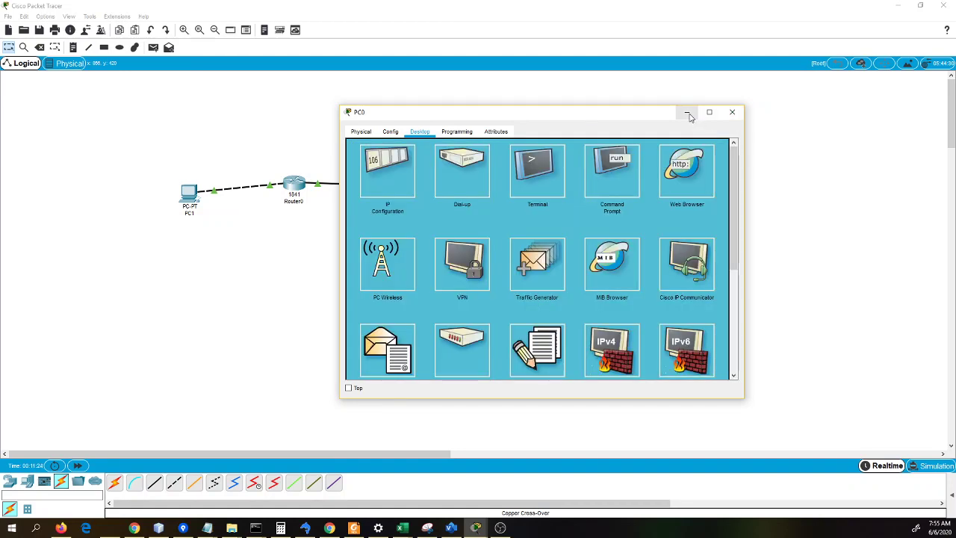
{"action": "left_click", "coordinate": [733, 113]}
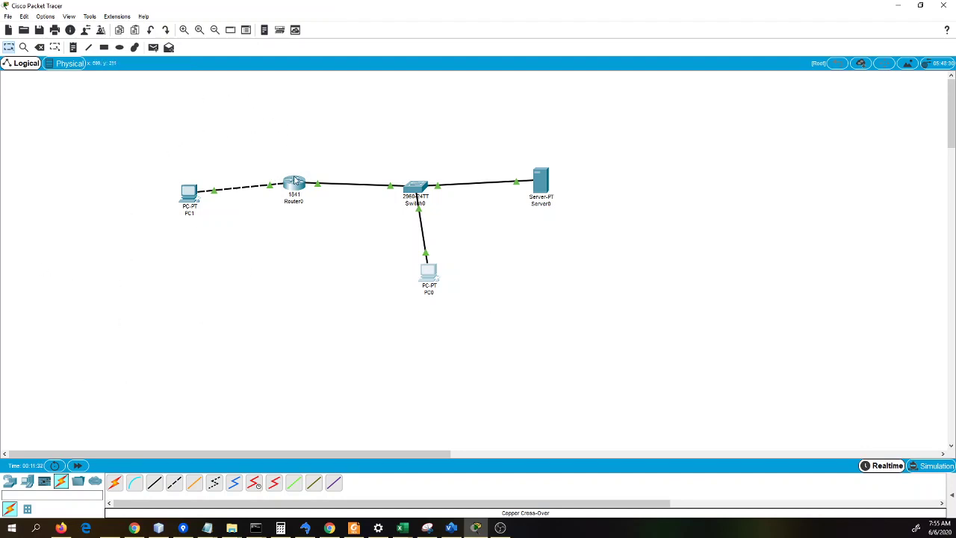
{"action": "left_click", "coordinate": [541, 181]}
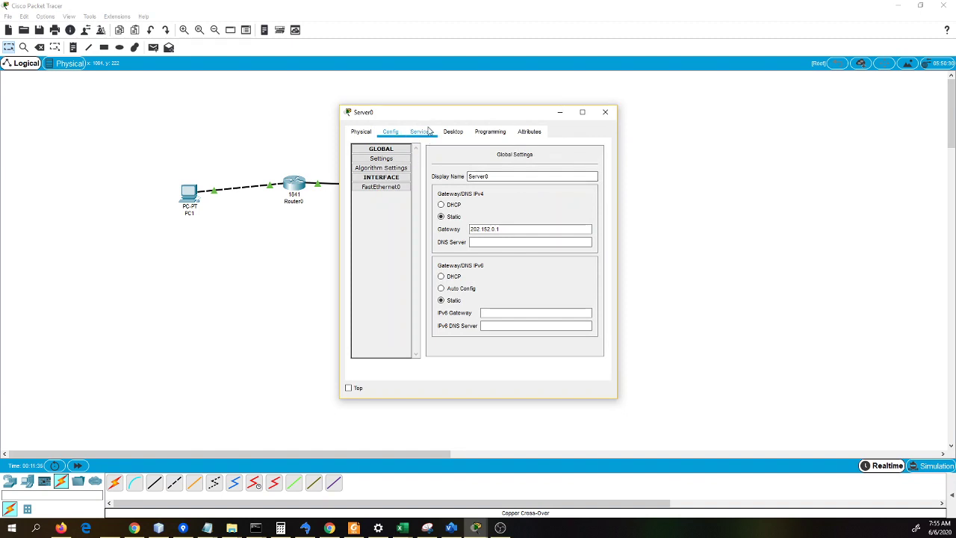
{"action": "left_click", "coordinate": [421, 132]}
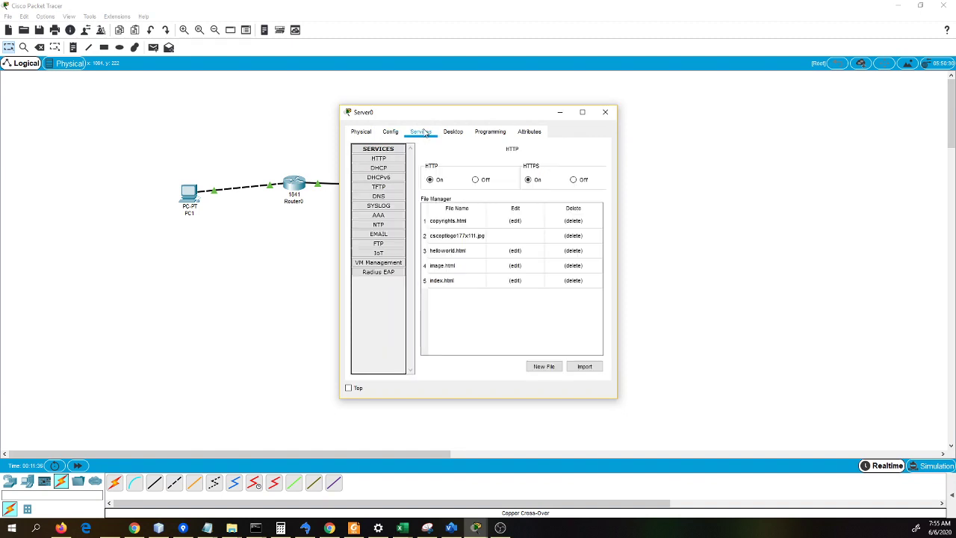
{"action": "left_click", "coordinate": [381, 196]}
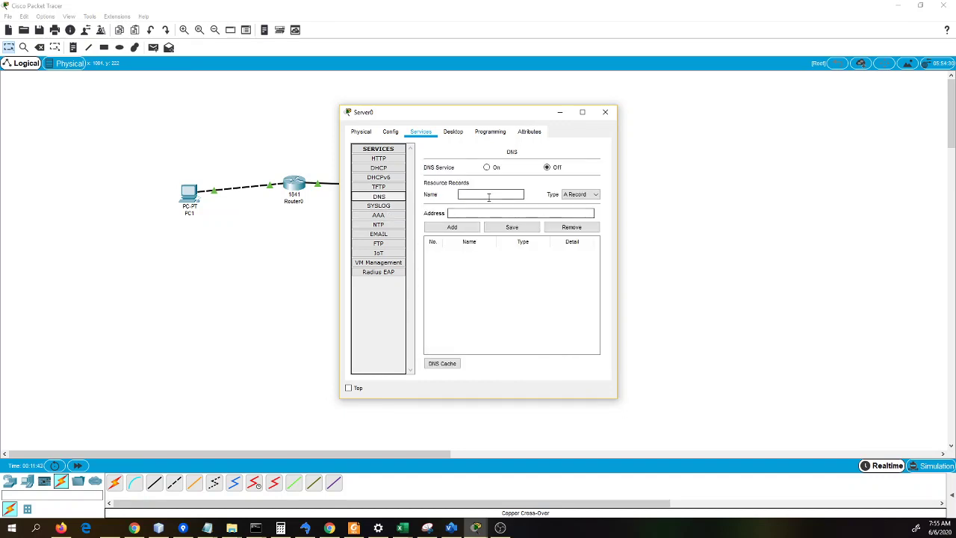
{"action": "left_click", "coordinate": [489, 196]}
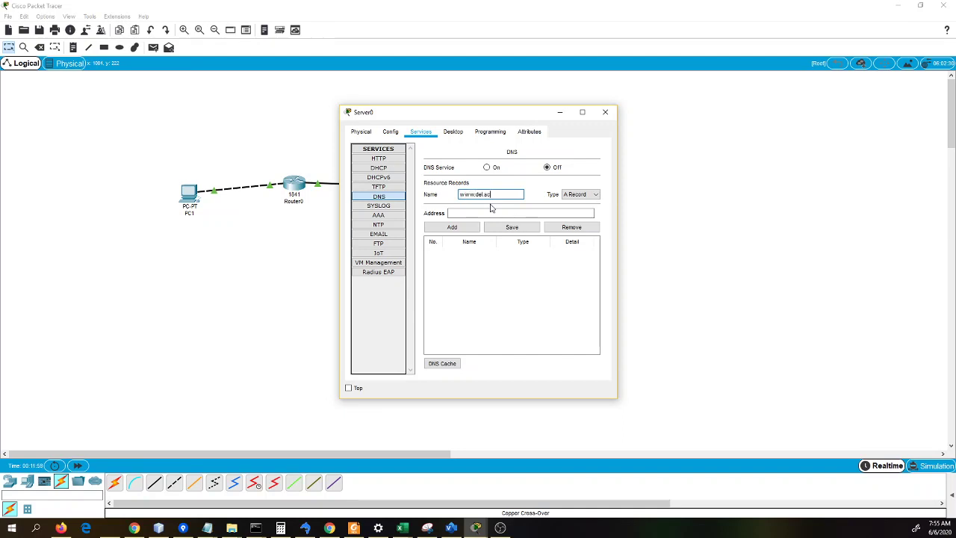
{"action": "type", "text": ".id"}
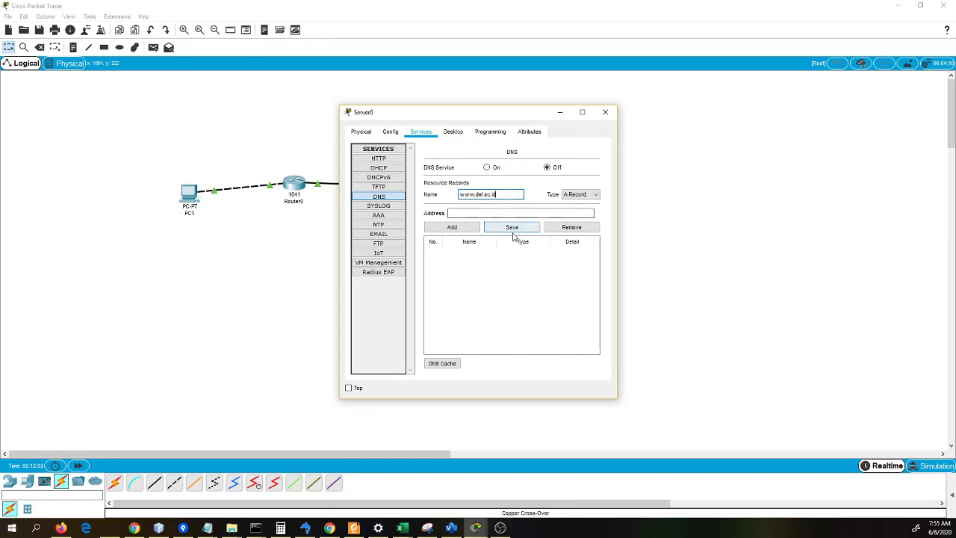
{"action": "left_click", "coordinate": [498, 212]}
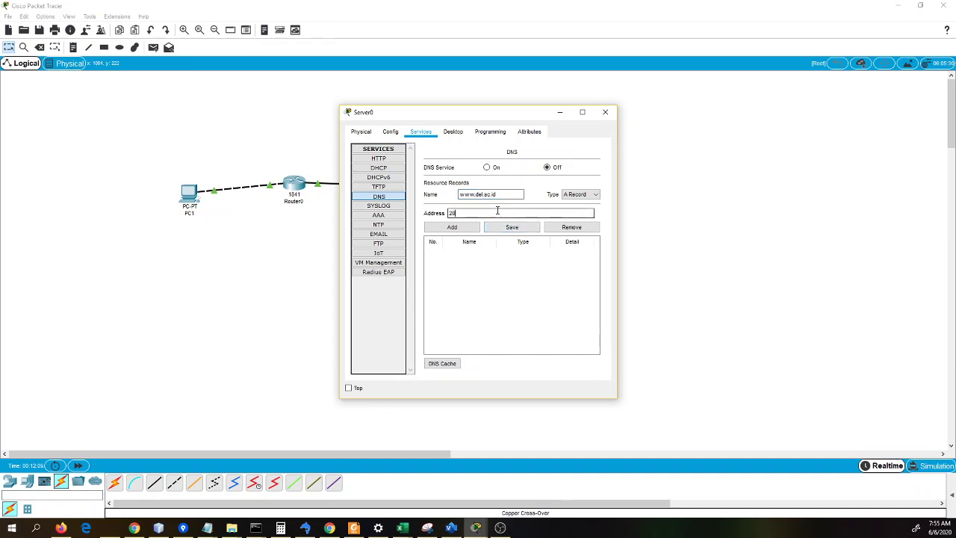
{"action": "type", "text": "202.152.0.2"}
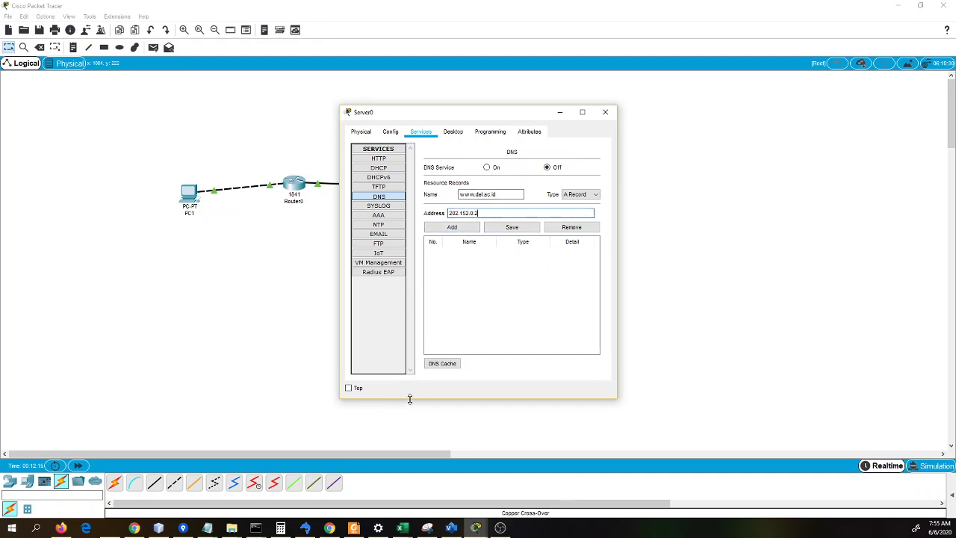
{"action": "left_click", "coordinate": [462, 228]}
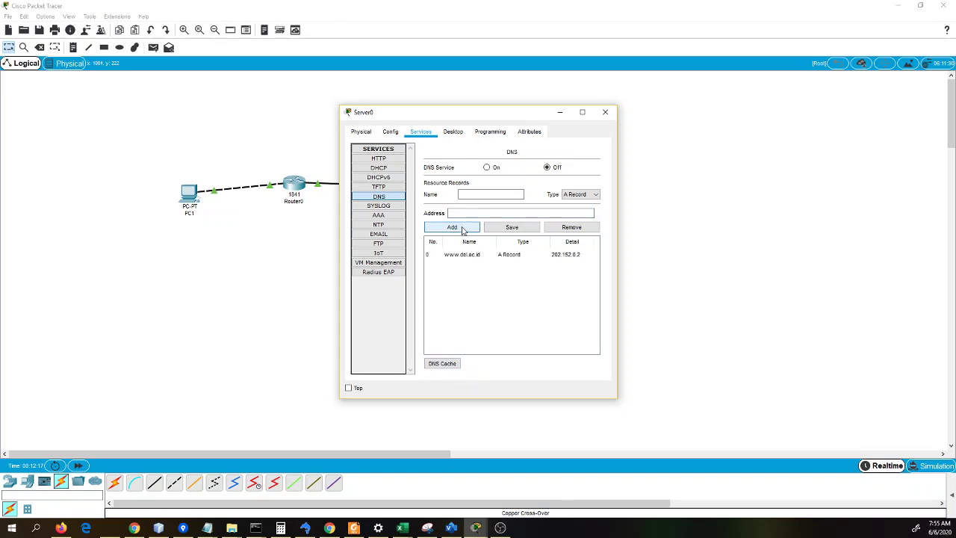
{"action": "left_click", "coordinate": [482, 256]}
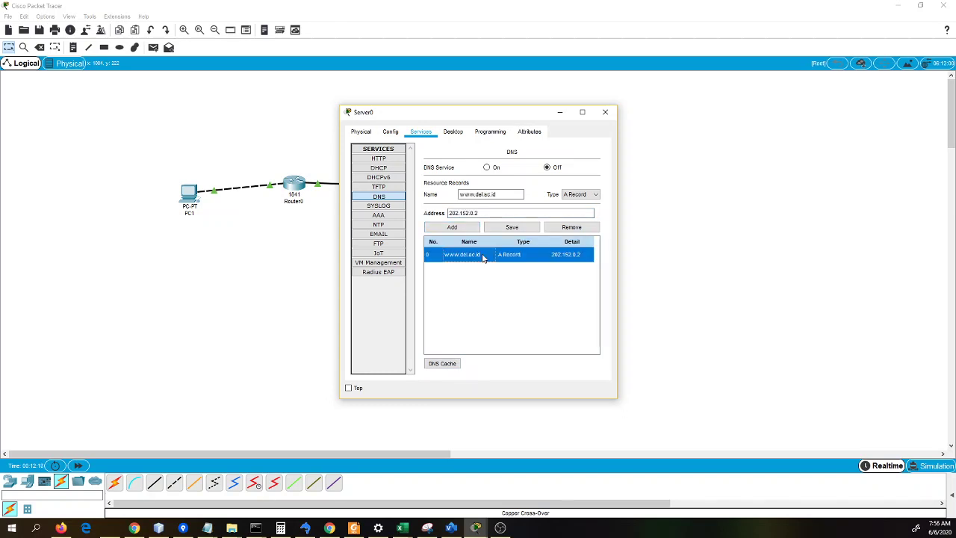
{"action": "left_click", "coordinate": [493, 169]}
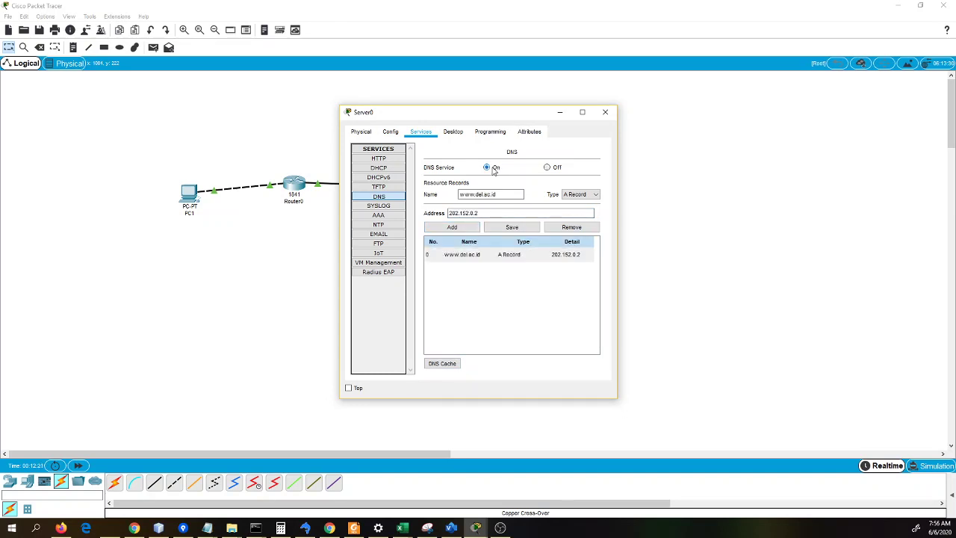
{"action": "left_click", "coordinate": [605, 113]}
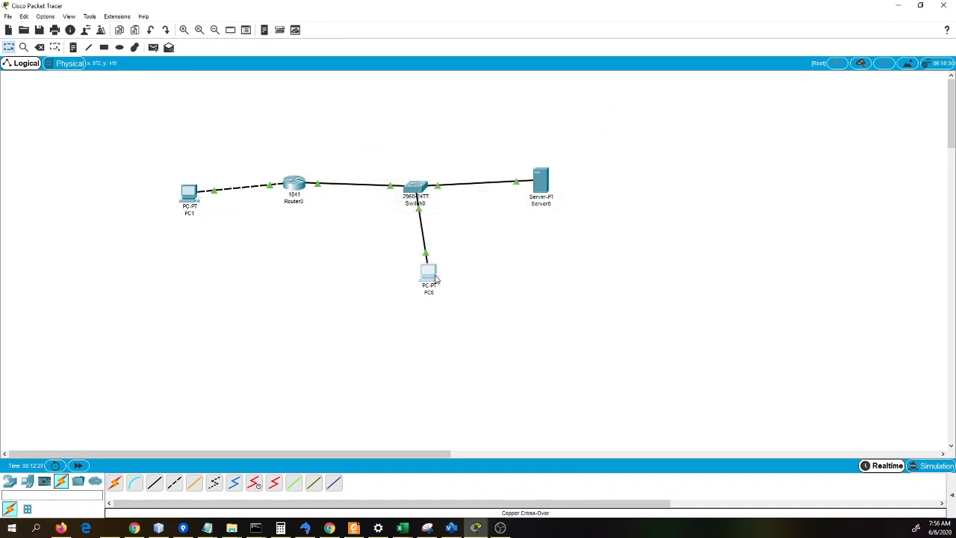
{"action": "left_click", "coordinate": [436, 279]}
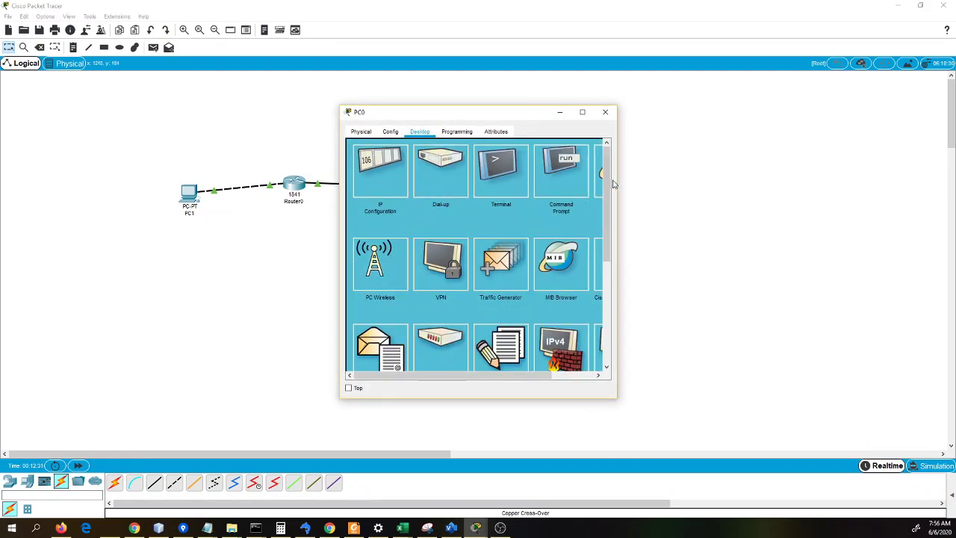
{"action": "left_click_drag", "start_coordinate": [616, 175], "coordinate": [751, 175]}
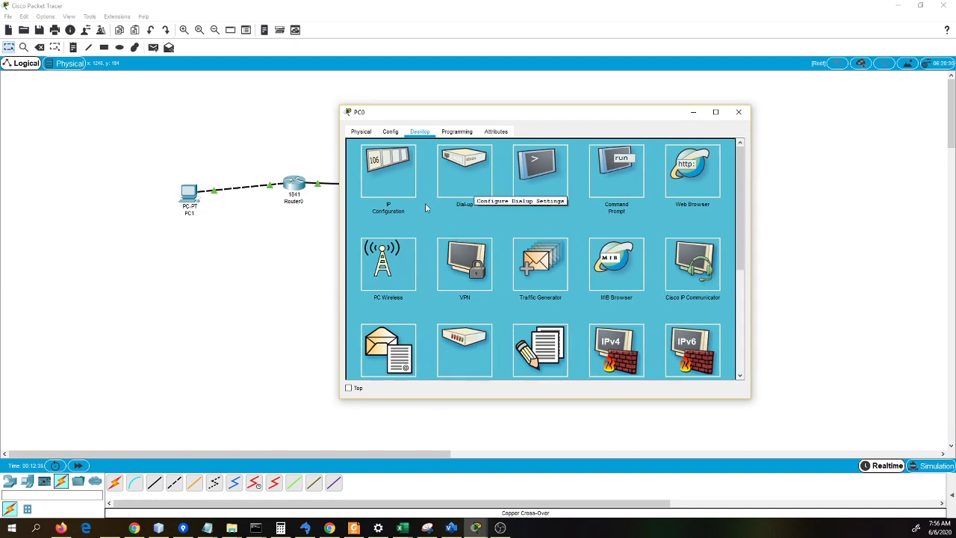
{"action": "left_click", "coordinate": [692, 169]}
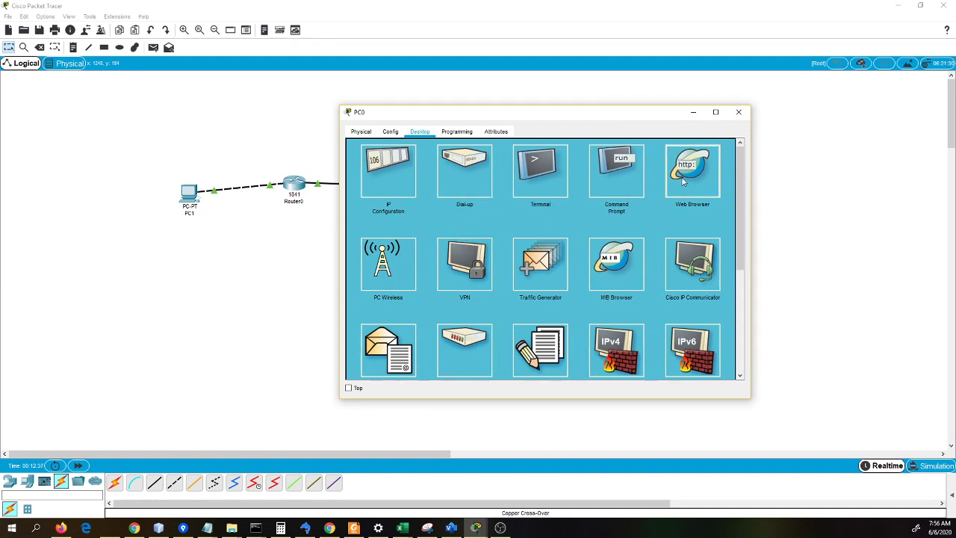
{"action": "left_click", "coordinate": [433, 160]}
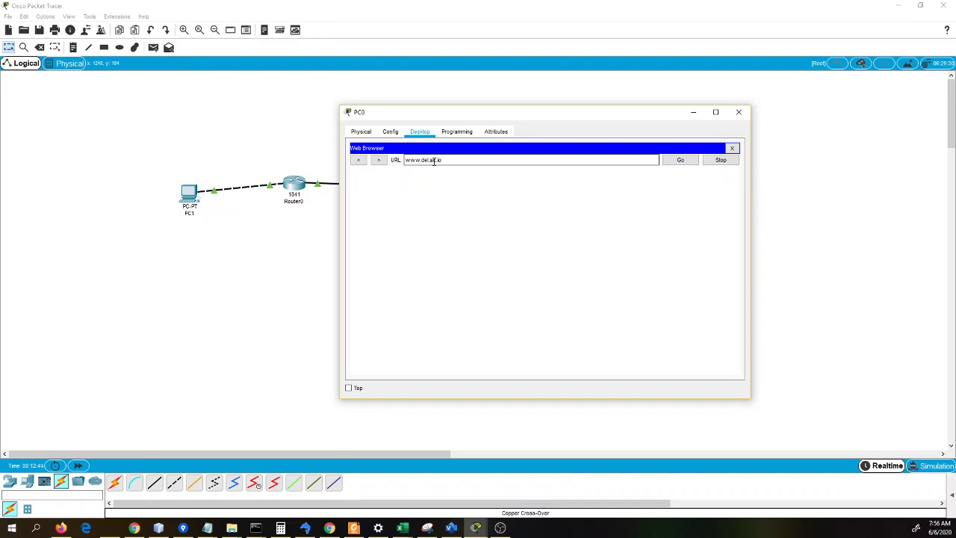
{"action": "key", "text": "Return"}
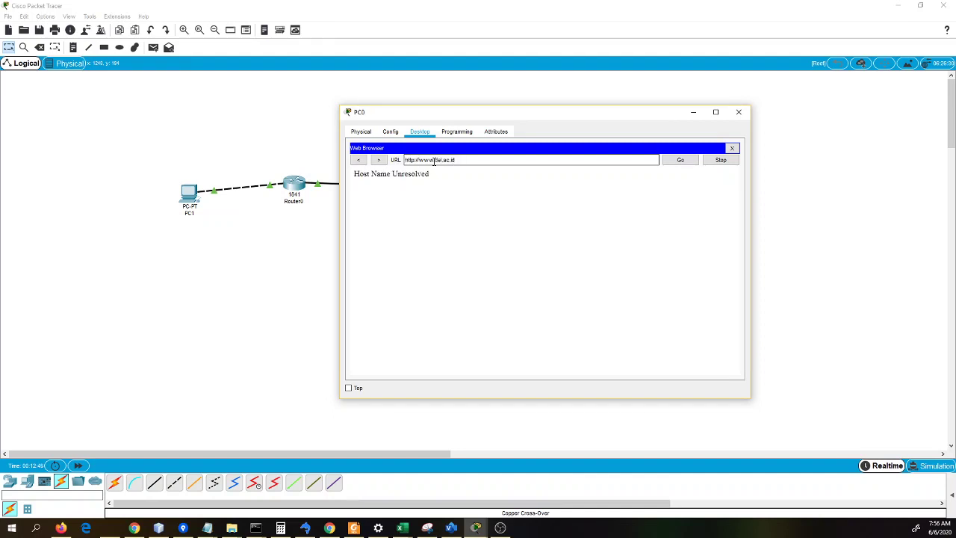
- Check PC0's global settings and FastEthernet0 configuration for the DNS server entry, and close the PC0 window
{"action": "left_click", "coordinate": [393, 132]}
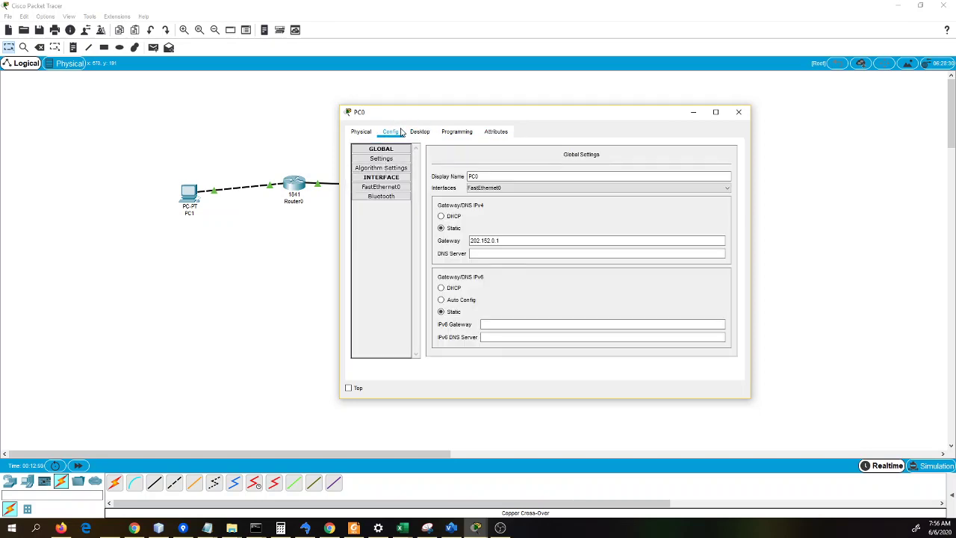
{"action": "left_click", "coordinate": [413, 132]}
{"action": "left_click", "coordinate": [397, 133]}
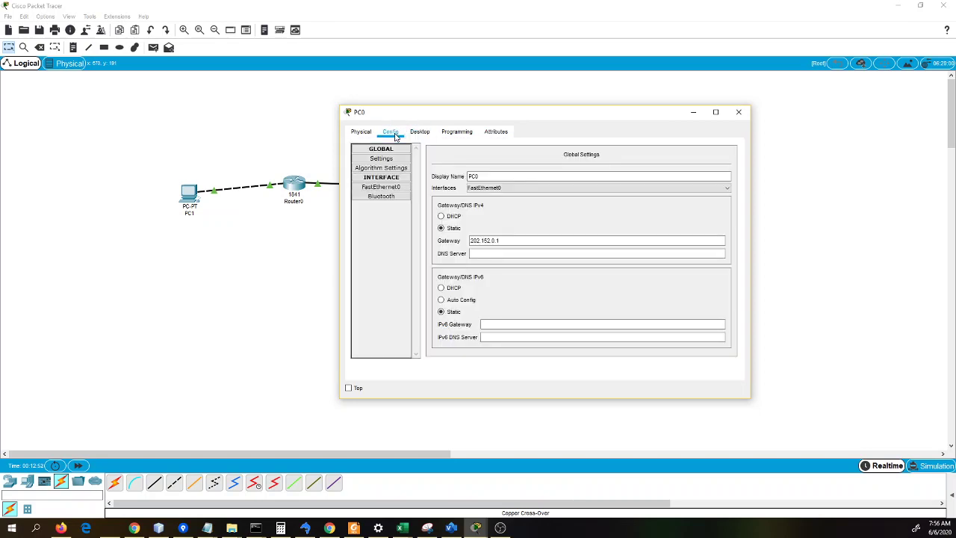
{"action": "left_click", "coordinate": [398, 189]}
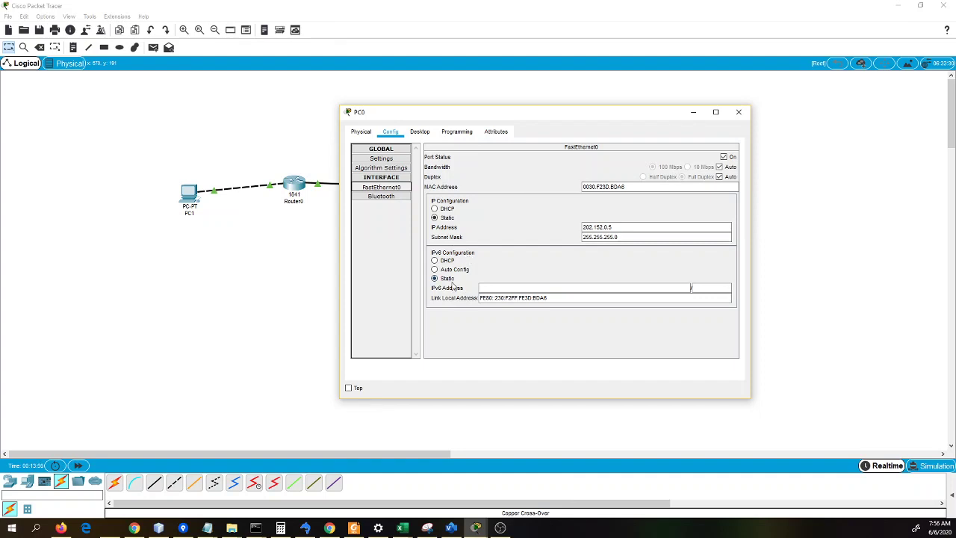
{"action": "left_click", "coordinate": [743, 115]}
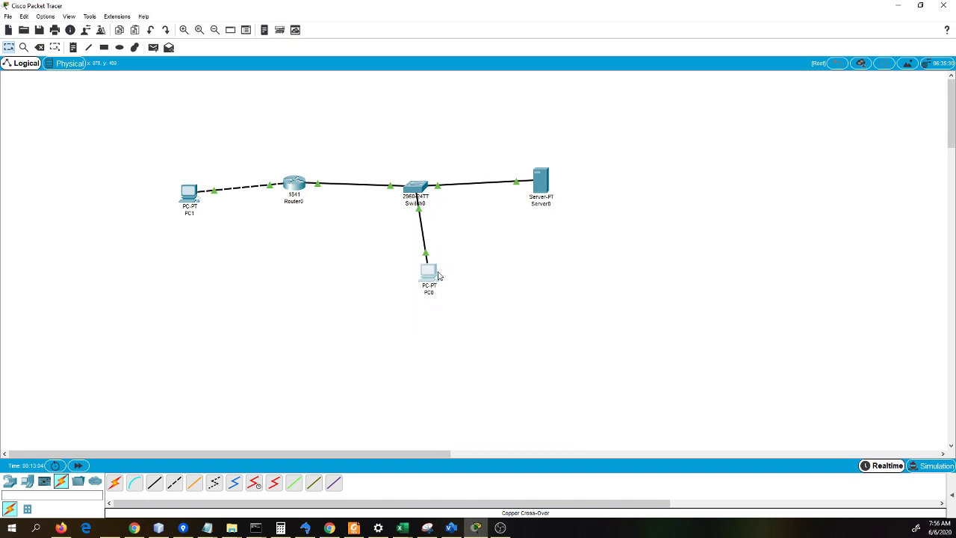
- Reopen PC0, set the DNS server in its IP Configuration to 202.152.0.2 and close the configuration
{"action": "left_click", "coordinate": [432, 275]}
{"action": "left_click", "coordinate": [396, 189]}
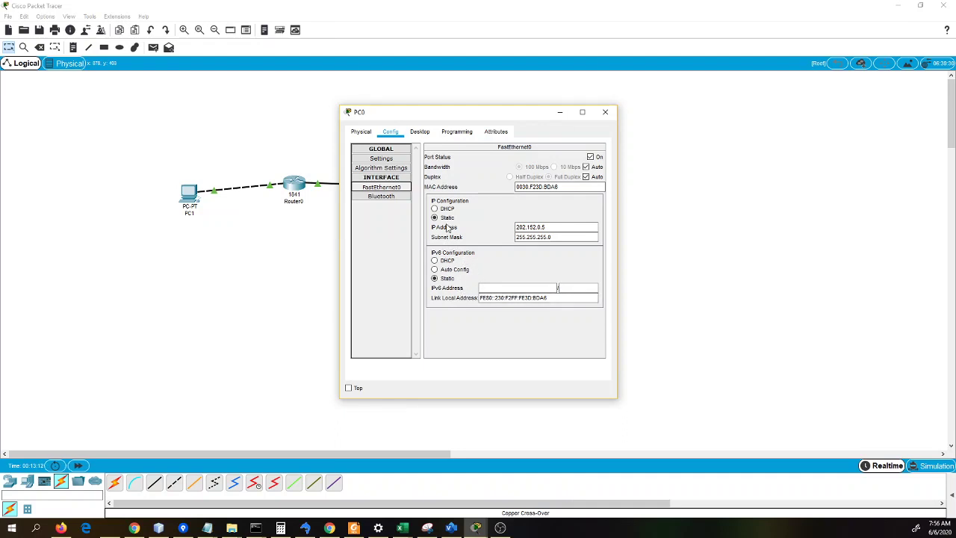
{"action": "left_click", "coordinate": [388, 159]}
{"action": "left_click", "coordinate": [420, 131]}
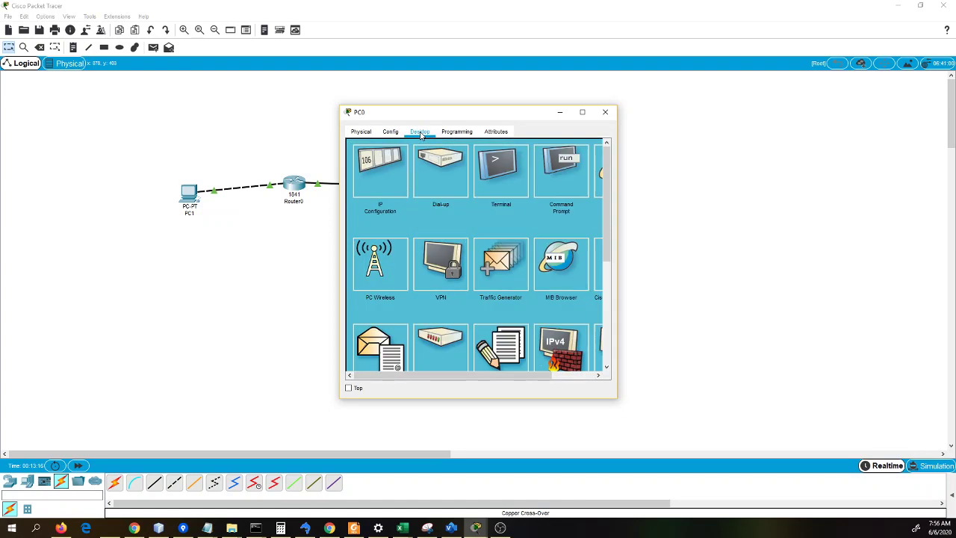
{"action": "left_click", "coordinate": [390, 166]}
{"action": "left_click_drag", "start_coordinate": [449, 243], "coordinate": [396, 243]}
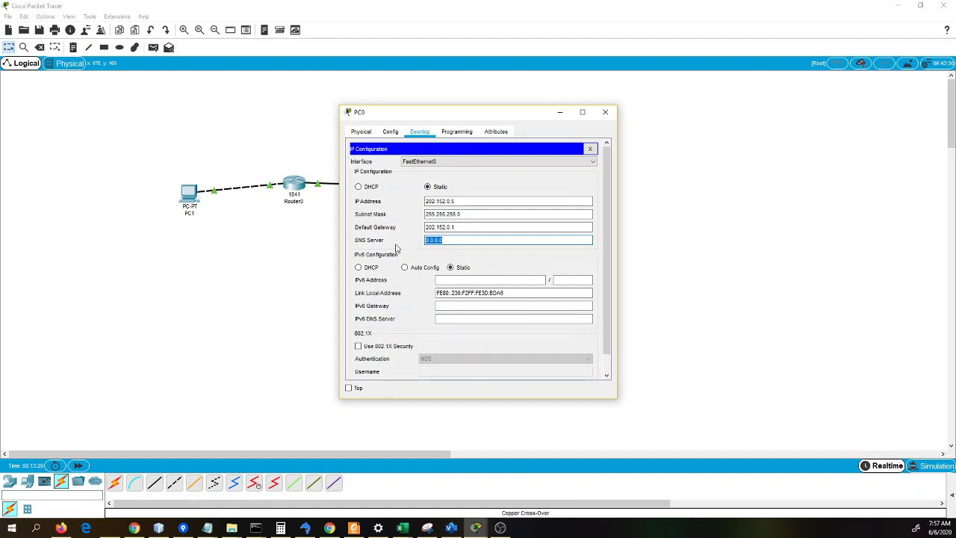
{"action": "type", "text": "202.152"}
{"action": "left_click", "coordinate": [590, 149]}
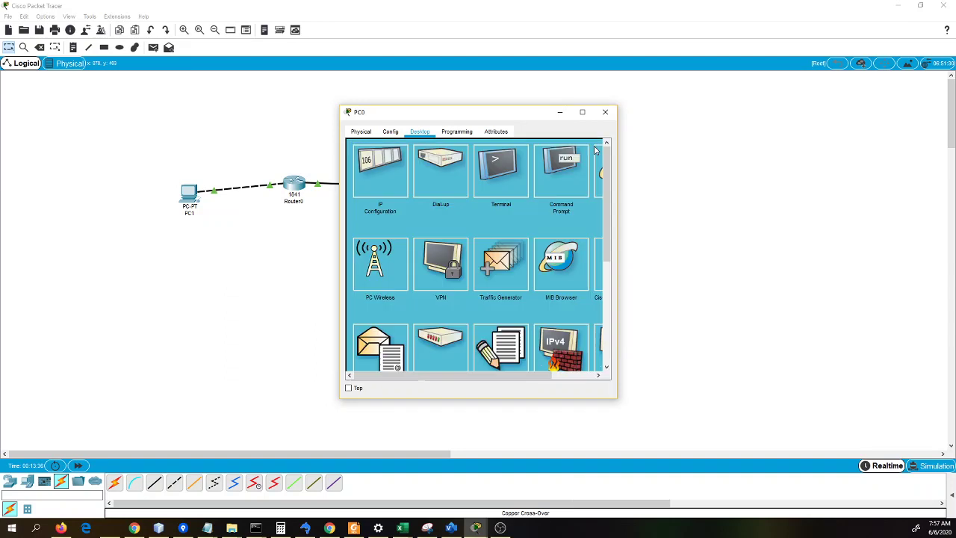
{"action": "left_click", "coordinate": [599, 196]}
{"action": "left_click", "coordinate": [416, 161]}
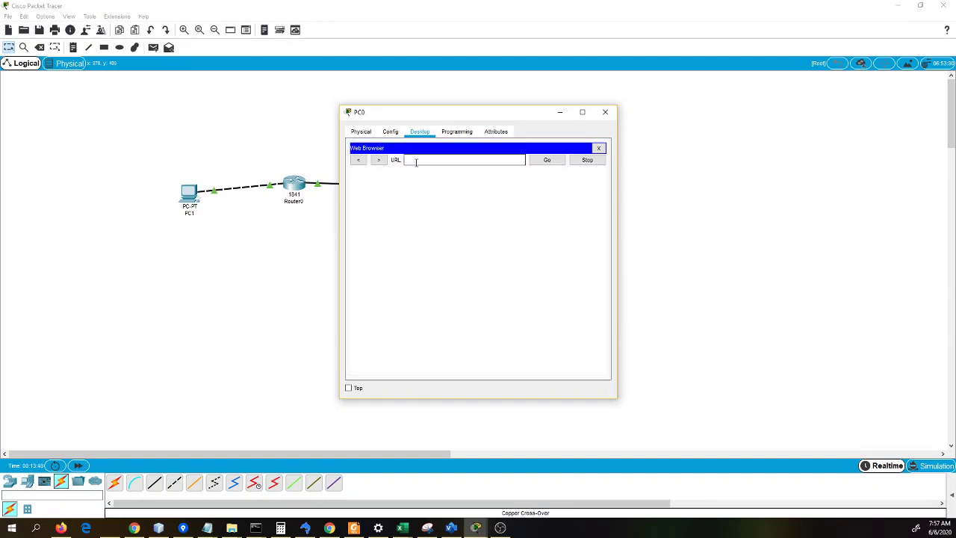
{"action": "type", "text": "www.de"}
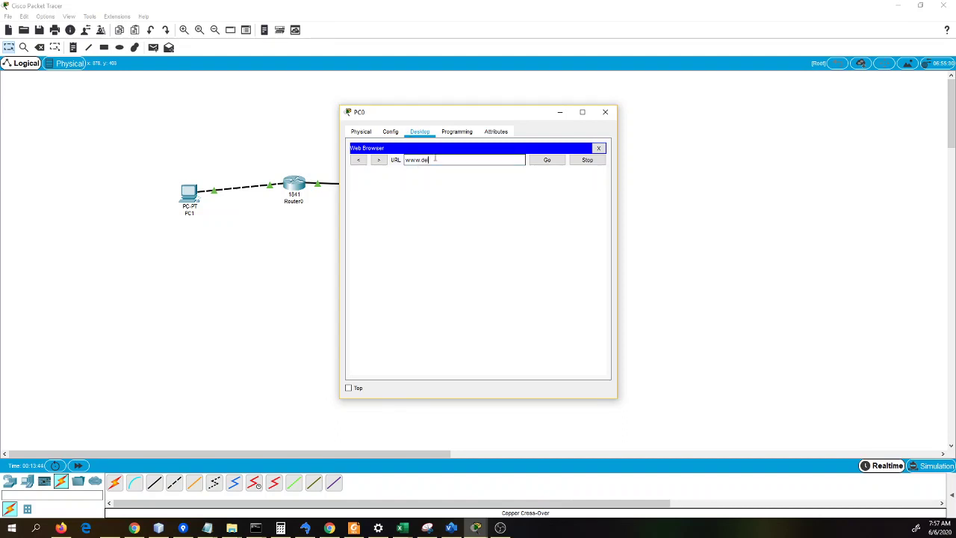
{"action": "type", "text": "l.ac.id"}
{"action": "left_click", "coordinate": [548, 161]}
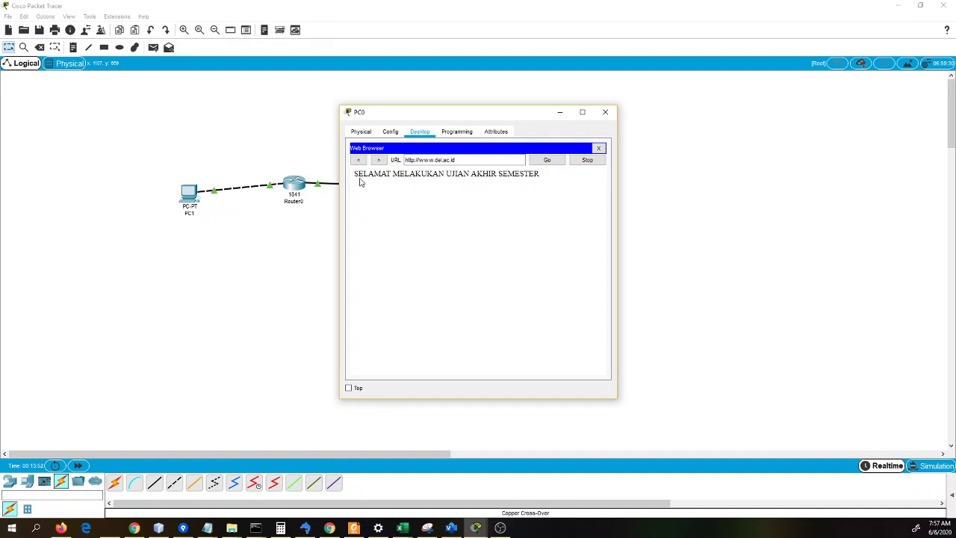
{"action": "left_click_drag", "start_coordinate": [360, 182], "coordinate": [576, 153]}
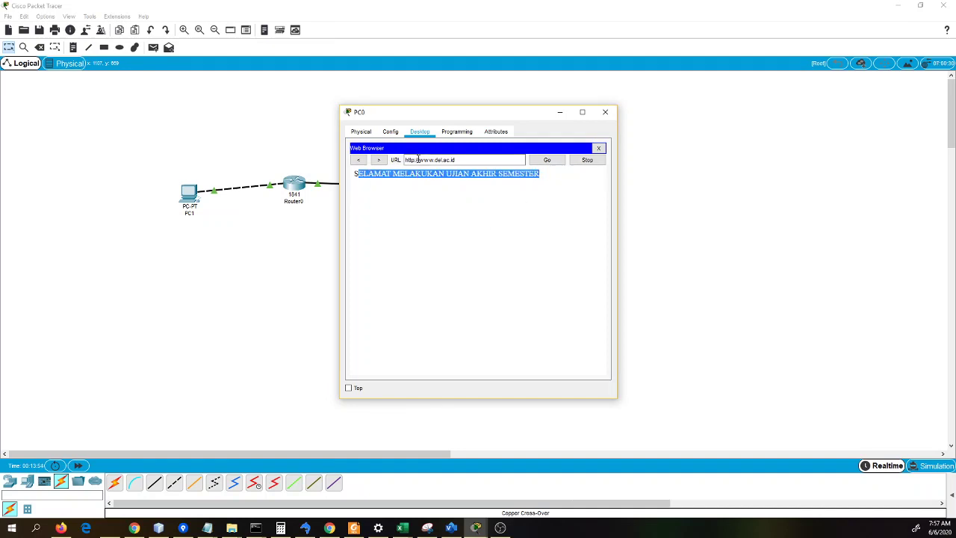
{"action": "left_click", "coordinate": [396, 134]}
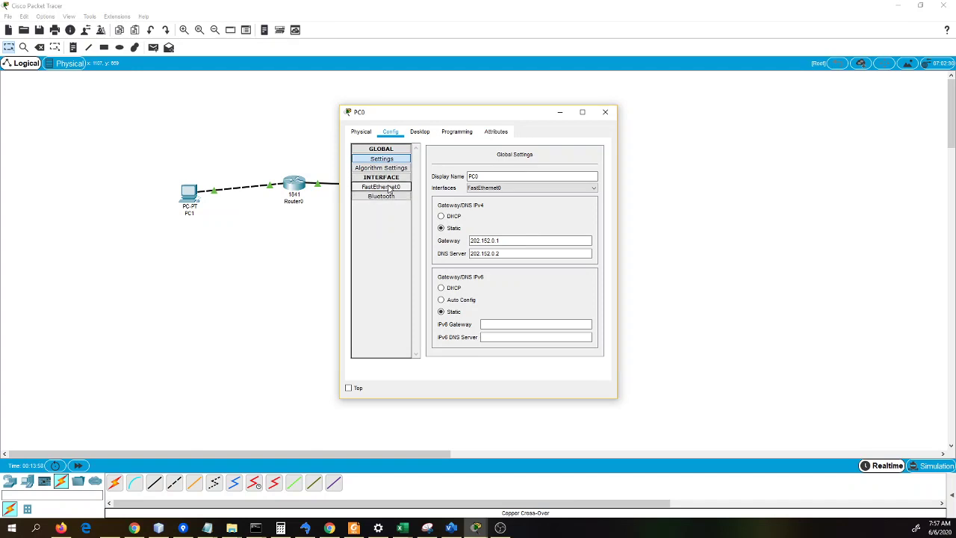
{"action": "left_click", "coordinate": [427, 135]}
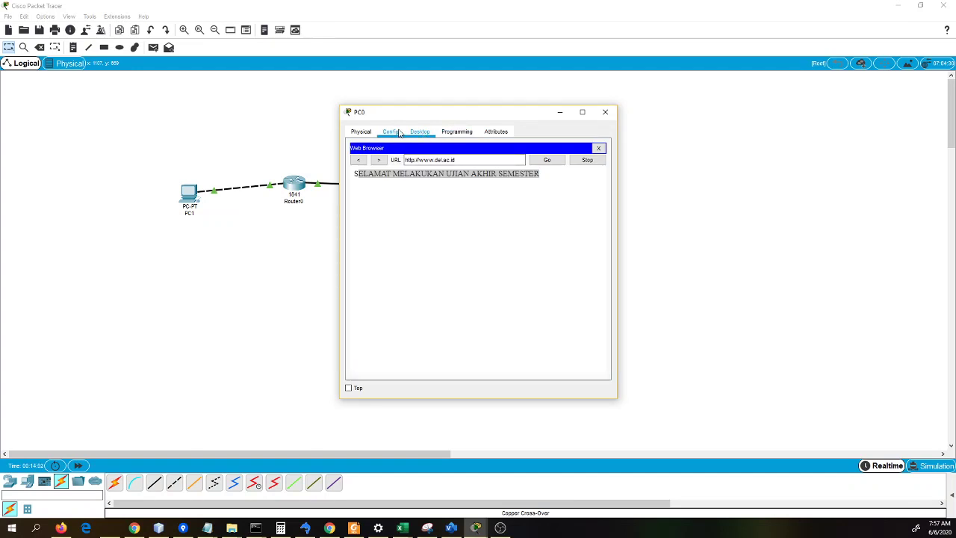
{"action": "left_click", "coordinate": [599, 148]}
{"action": "left_click", "coordinate": [564, 173]}
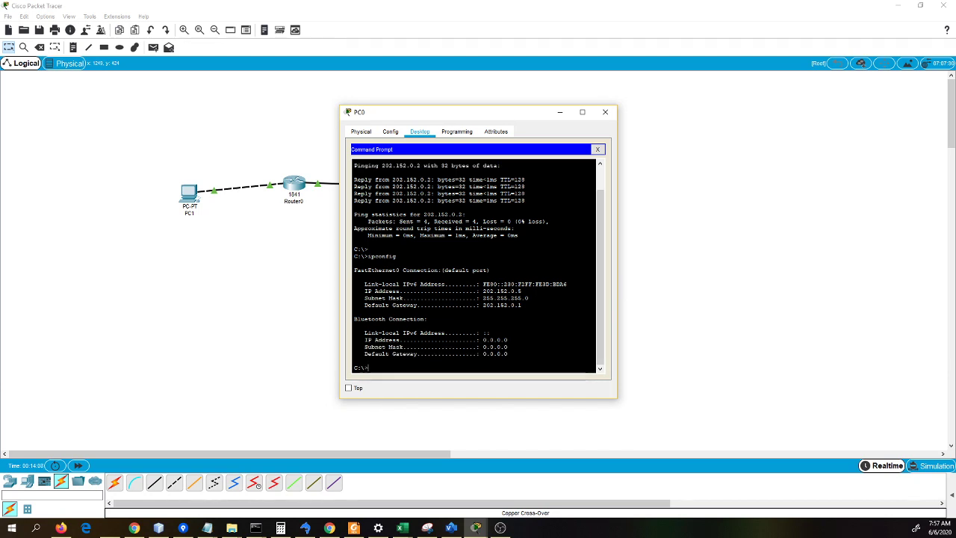
{"action": "type", "text": "p"}
{"action": "type", "text": "slookup"}
{"action": "type", "text": " ww"}
{"action": "type", "text": "w.del."}
{"action": "type", "text": "ac.id"}
{"action": "key", "text": "Return"}
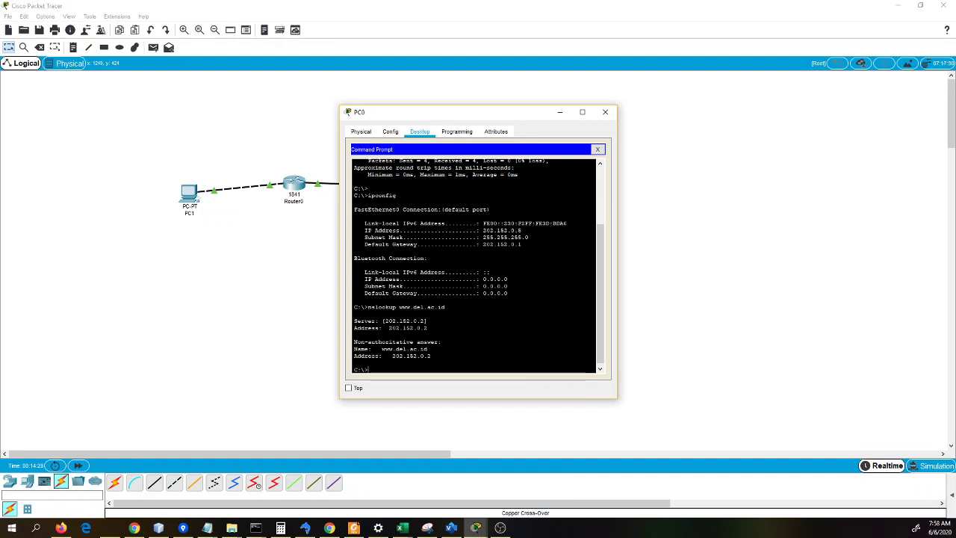
- Run ipconfig /all in PC0's Command Prompt, highlight the DNS server address in the output, and close PC0
{"action": "left_click_drag", "start_coordinate": [483, 244], "coordinate": [523, 245]}
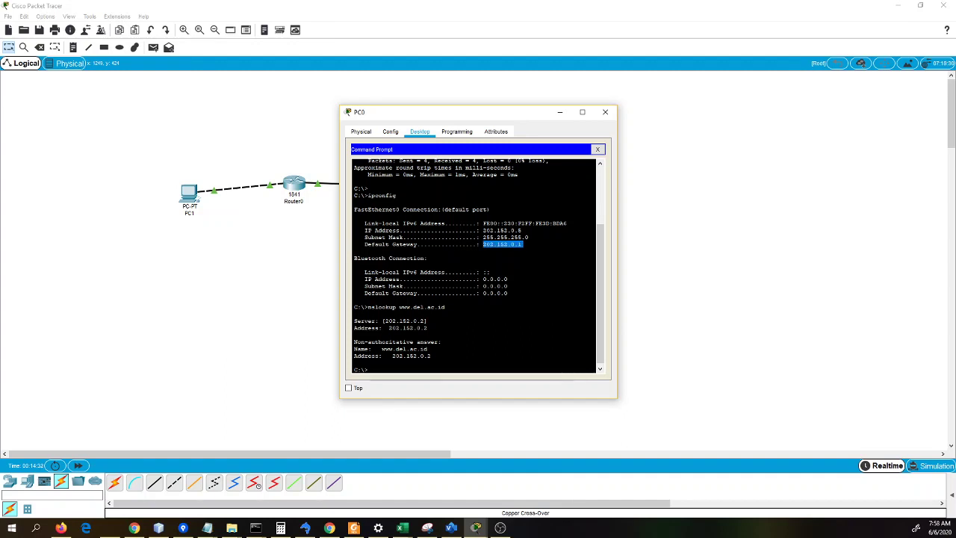
{"action": "left_click", "coordinate": [484, 237]}
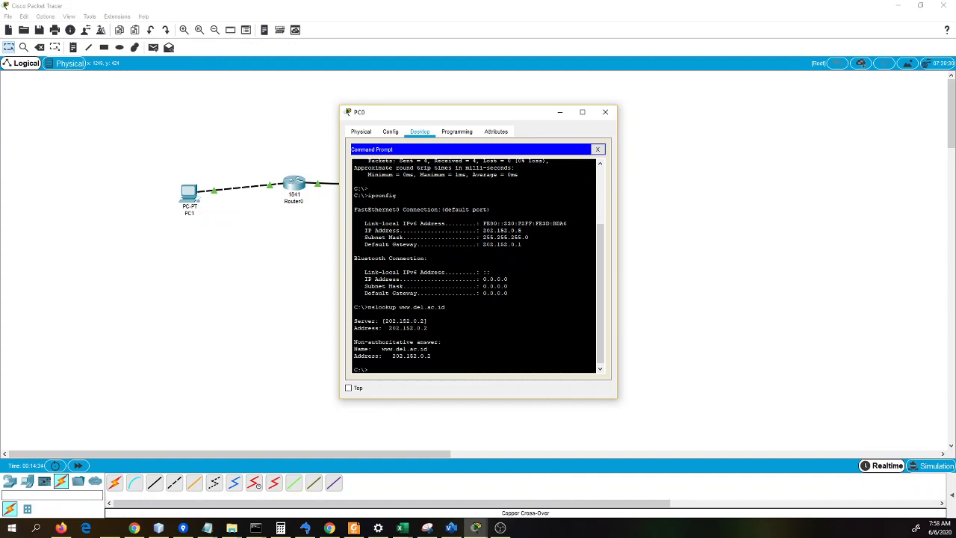
{"action": "type", "text": "ipconfig"}
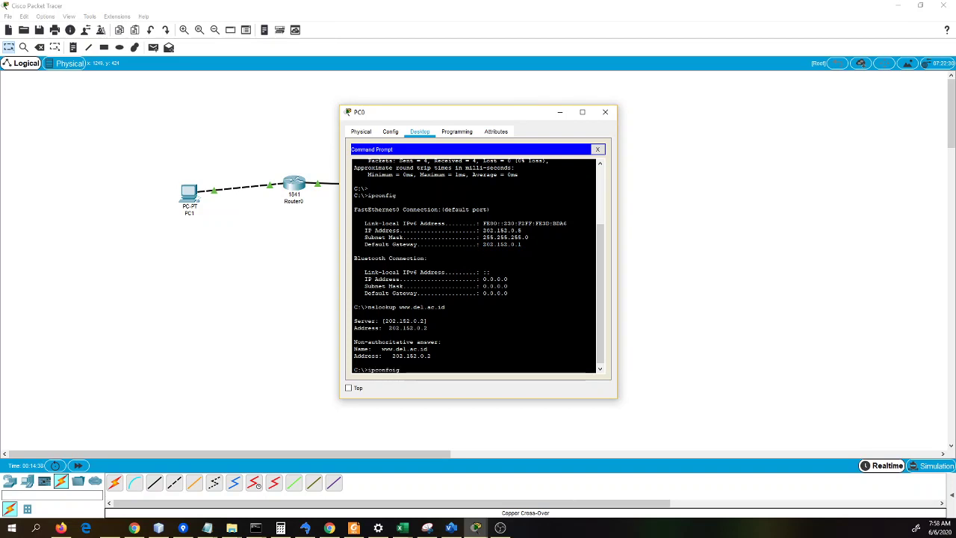
{"action": "key", "text": "BackSpace"}
{"action": "key", "text": "BackSpace"}
{"action": "key", "text": "BackSpace"}
{"action": "type", "text": "/all"}
{"action": "key", "text": "Return"}
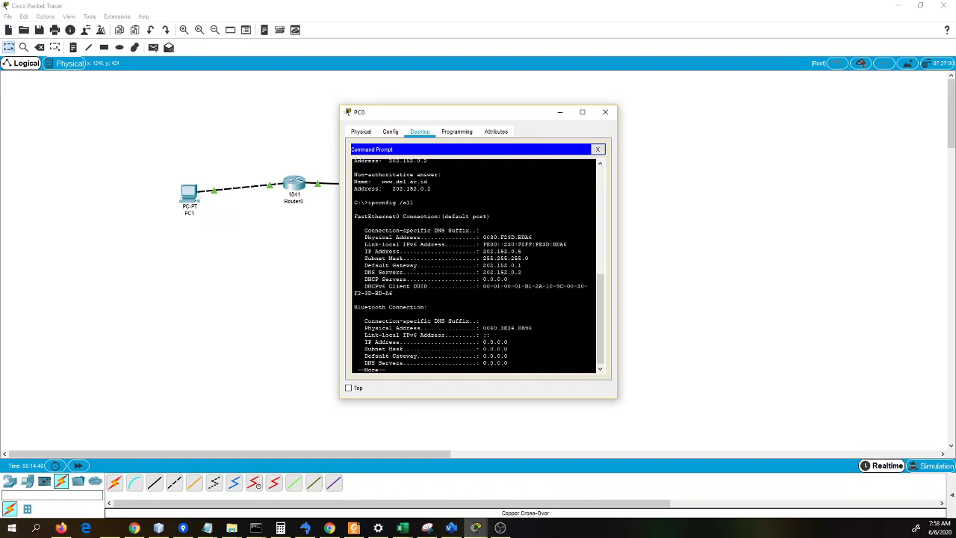
{"action": "left_click_drag", "start_coordinate": [480, 272], "coordinate": [523, 273]}
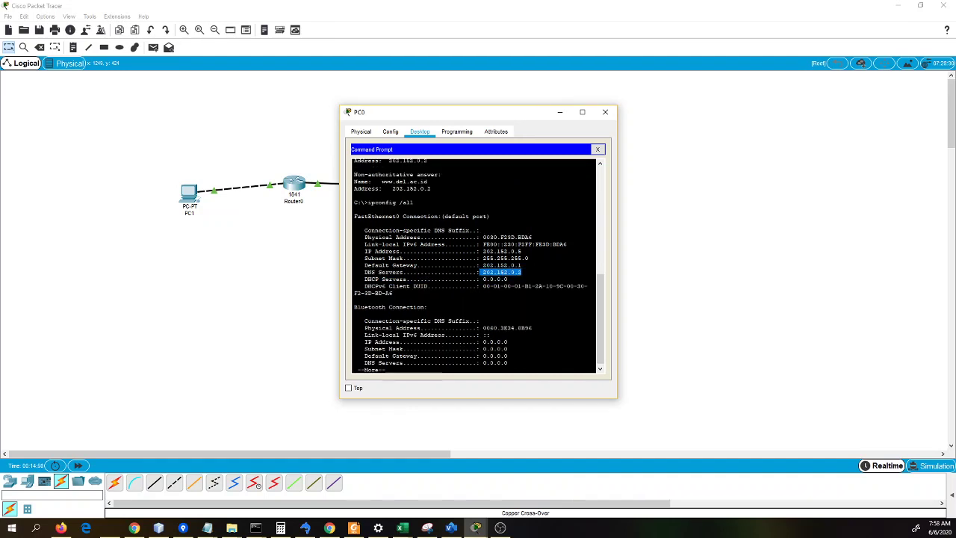
{"action": "left_click", "coordinate": [599, 150]}
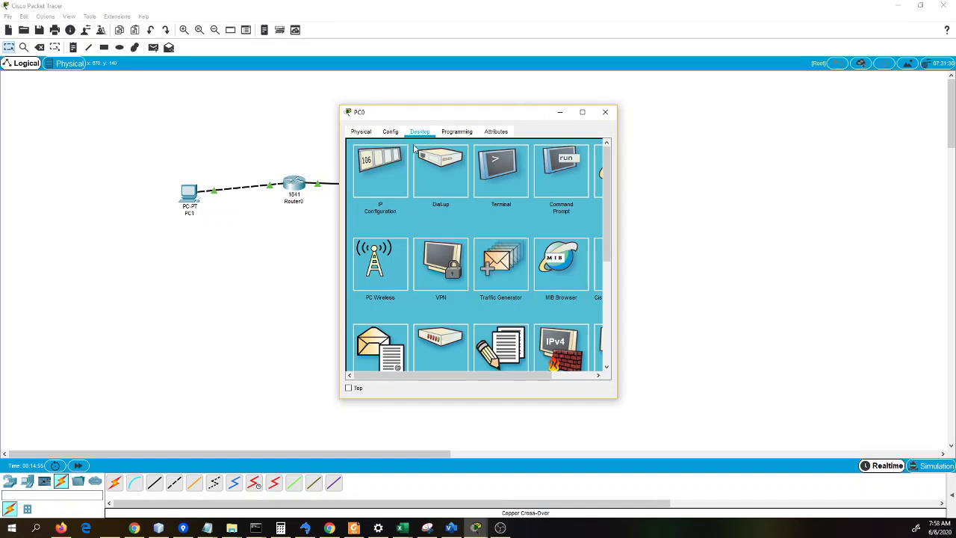
{"action": "left_click", "coordinate": [458, 135]}
{"action": "left_click", "coordinate": [421, 134]}
{"action": "left_click", "coordinate": [390, 133]}
{"action": "left_click", "coordinate": [605, 112]}
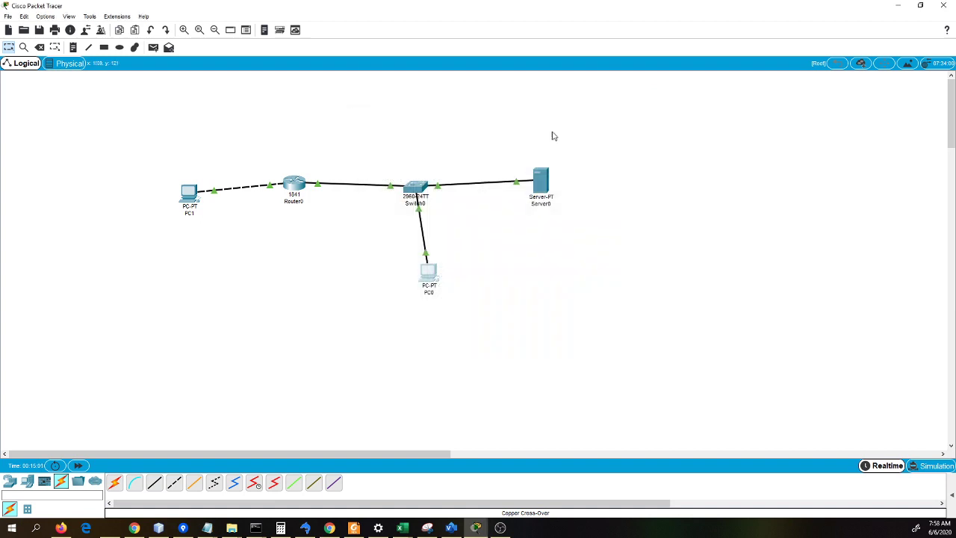
- Open Server0's DHCP service, move the window clear of the topology and set the pool's default gateway to 202.152.0.1
{"action": "left_click", "coordinate": [542, 181]}
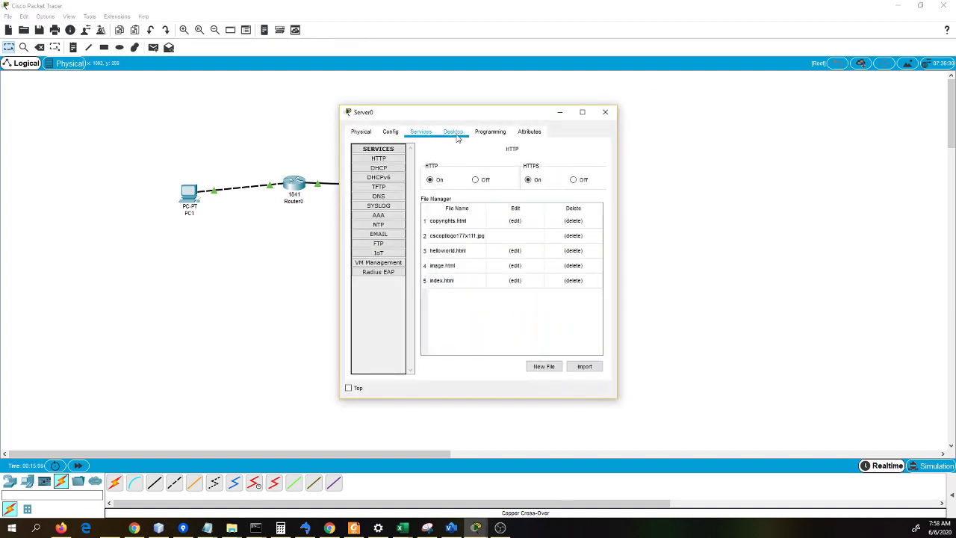
{"action": "left_click", "coordinate": [391, 132]}
{"action": "left_click", "coordinate": [416, 133]}
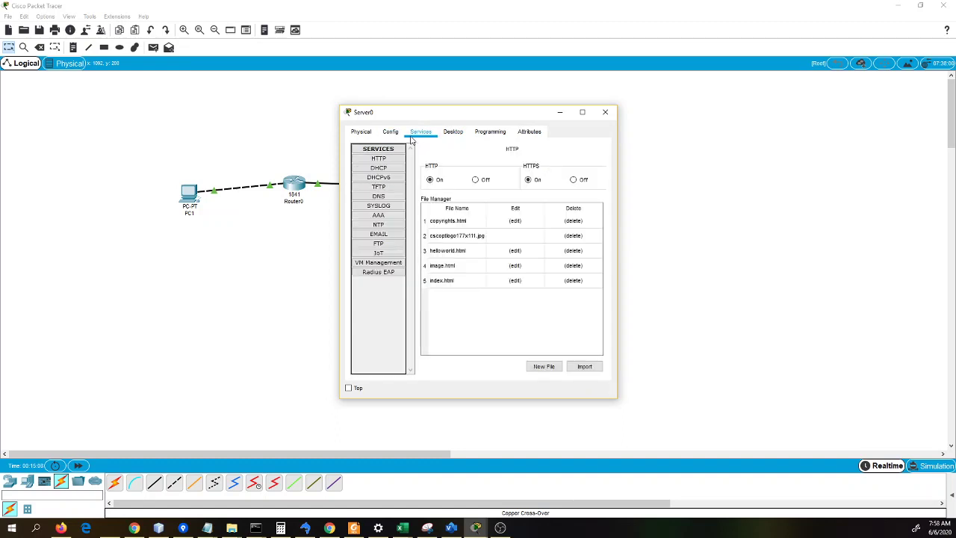
{"action": "left_click", "coordinate": [390, 170]}
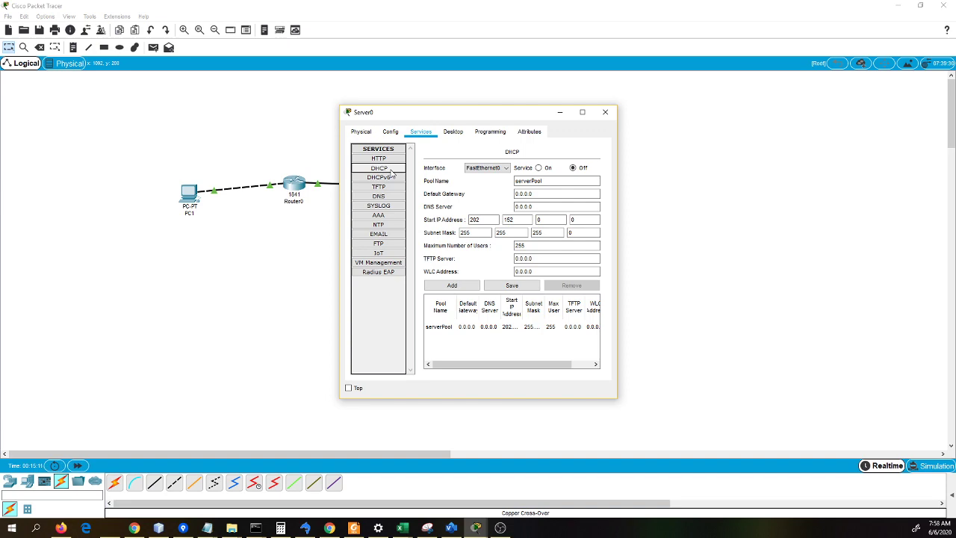
{"action": "left_click", "coordinate": [543, 193]}
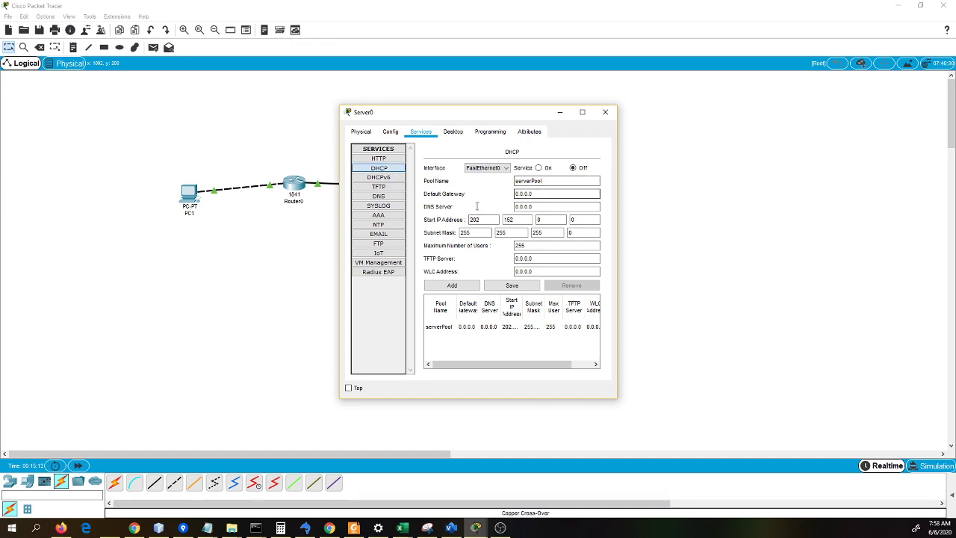
{"action": "key", "text": "ctrl+a"}
{"action": "left_click_drag", "start_coordinate": [467, 114], "coordinate": [712, 111]}
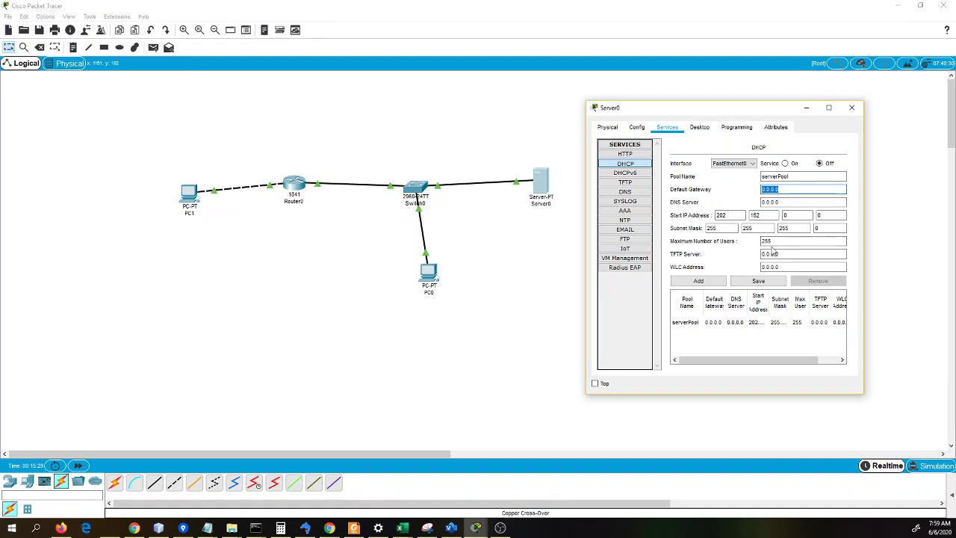
{"action": "type", "text": "2"}
{"action": "type", "text": "02.152.0"}
- Set the start IP address of Server0's DHCP pool to 202.152.0.100
{"action": "left_click", "coordinate": [798, 204]}
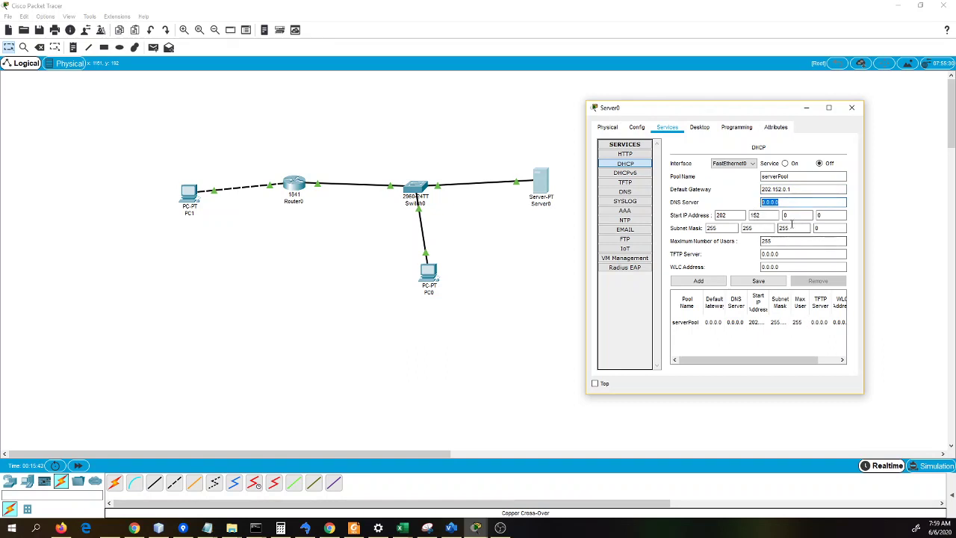
{"action": "left_click", "coordinate": [791, 217]}
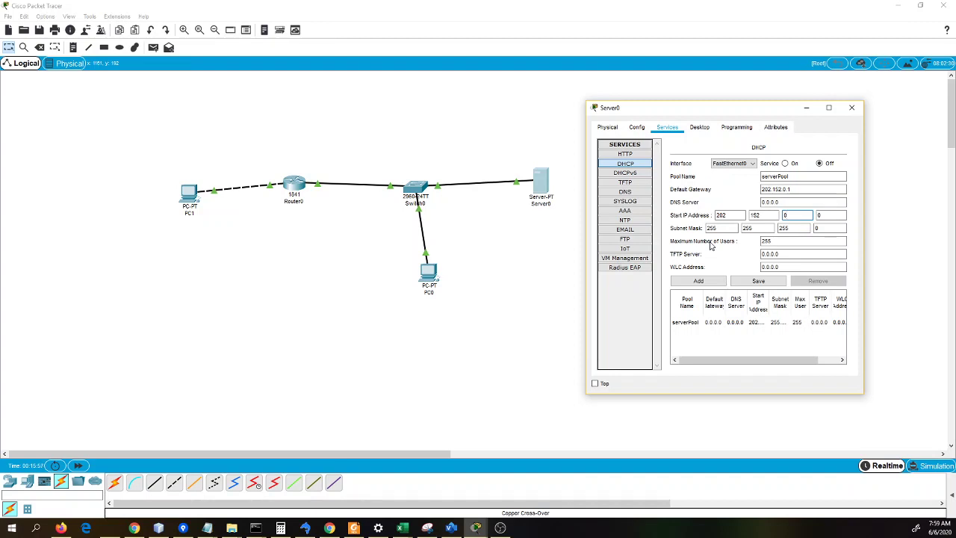
{"action": "type", "text": "100"}
{"action": "key", "text": "BackSpace"}
{"action": "key", "text": "BackSpace"}
{"action": "key", "text": "BackSpace"}
{"action": "key", "text": "Tab"}
{"action": "type", "text": "100"}
{"action": "left_click", "coordinate": [794, 228]}
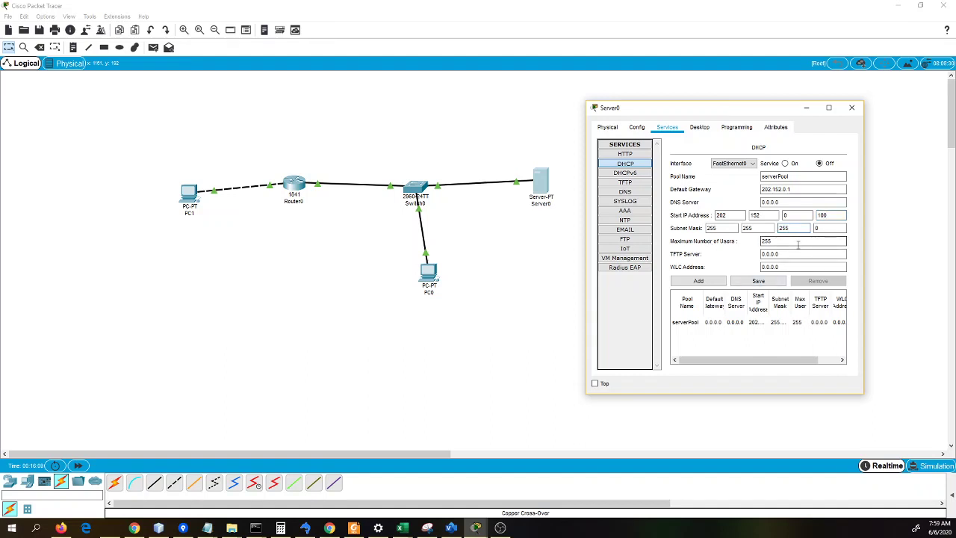
- Set the maximum number of users of Server0's DHCP pool to 50
{"action": "left_click", "coordinate": [798, 245]}
{"action": "double_click", "coordinate": [798, 245]}
{"action": "double_click", "coordinate": [831, 215]}
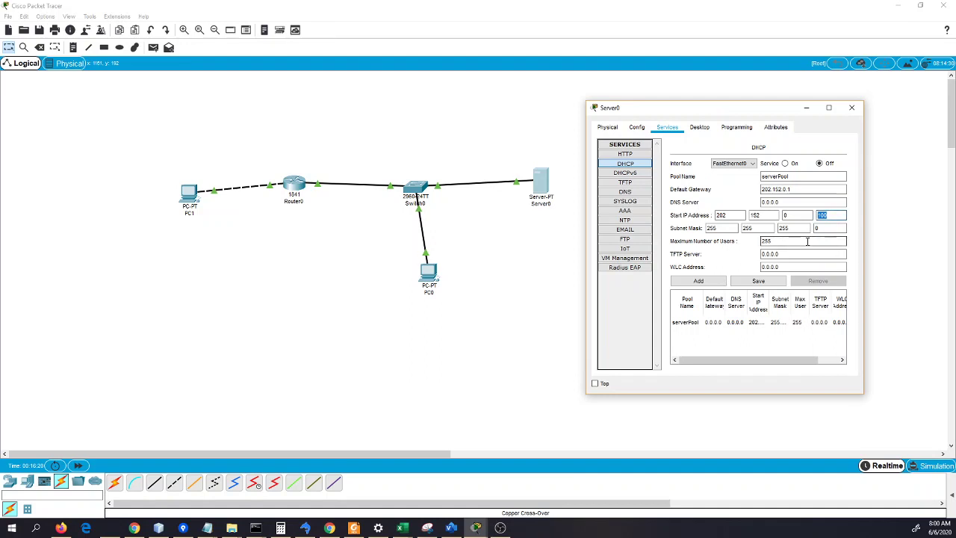
{"action": "left_click_drag", "start_coordinate": [808, 242], "coordinate": [730, 251]}
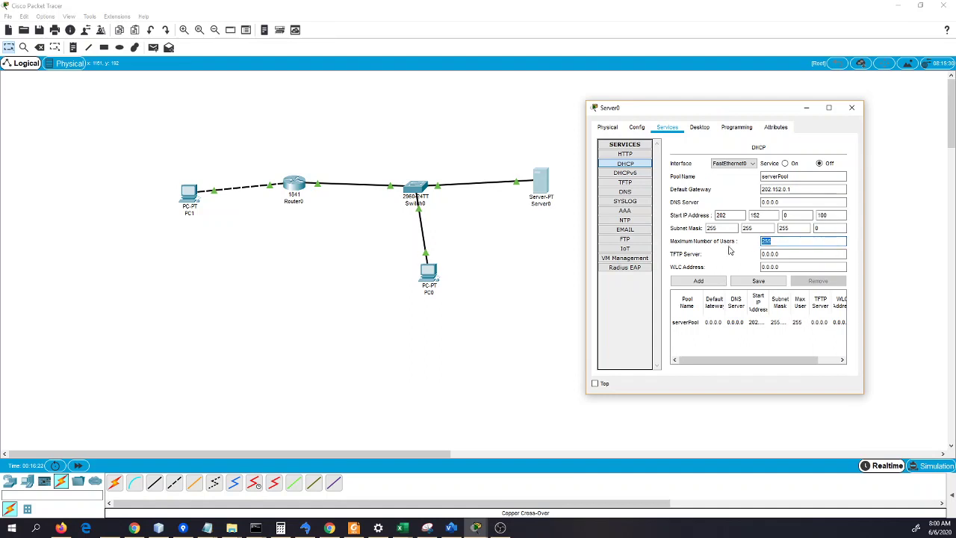
{"action": "type", "text": "50"}
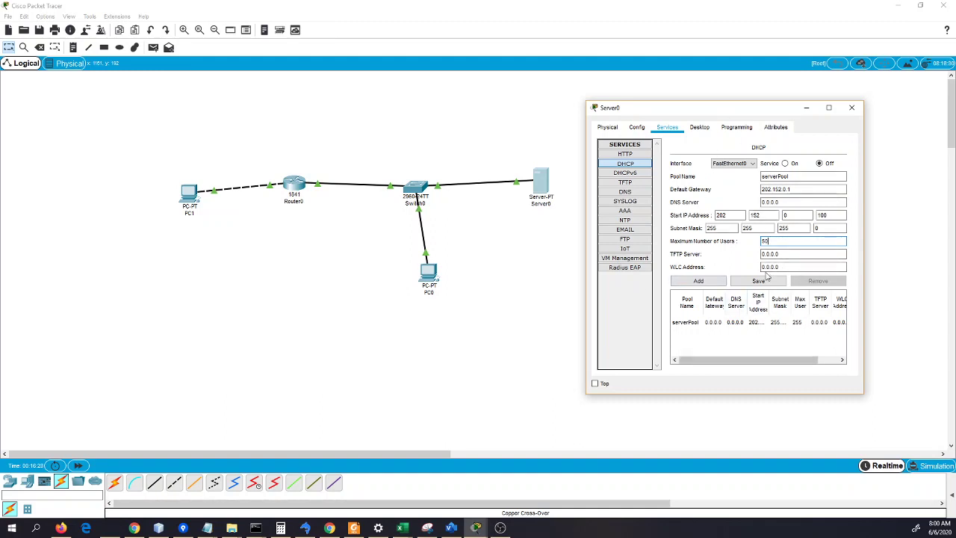
{"action": "left_click", "coordinate": [784, 255]}
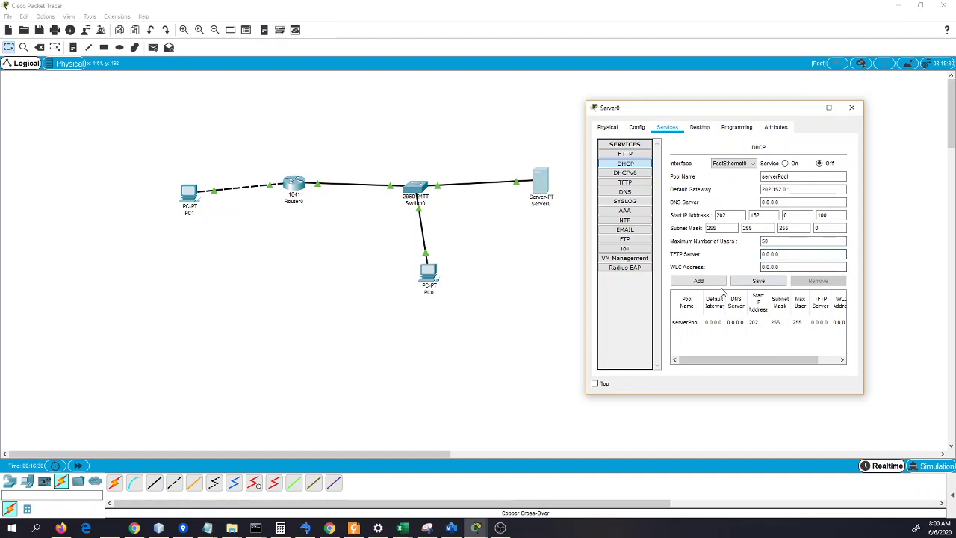
- Try to add the DHCP pool under the name serverPool, and reselect the existing serverPool entry
{"action": "left_click", "coordinate": [700, 288]}
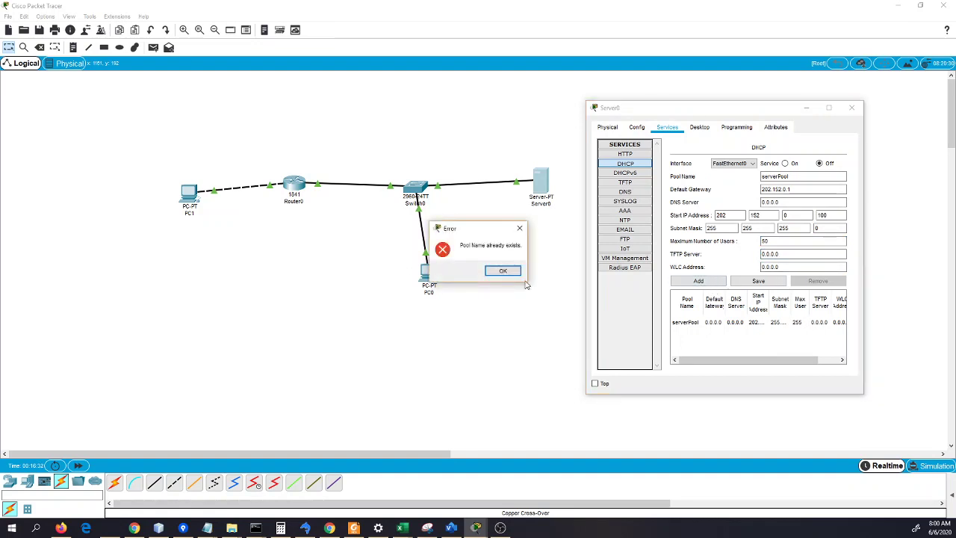
{"action": "left_click", "coordinate": [503, 272]}
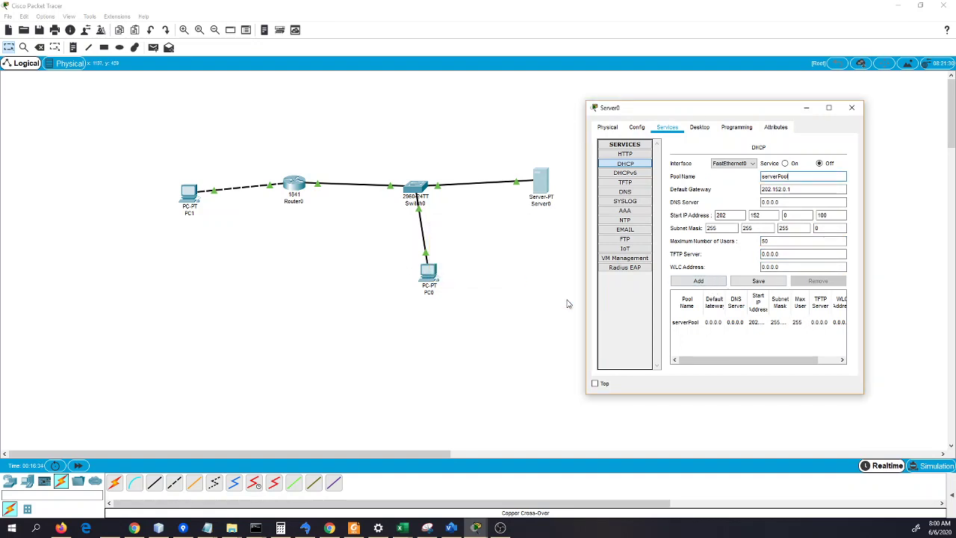
{"action": "left_click", "coordinate": [723, 325]}
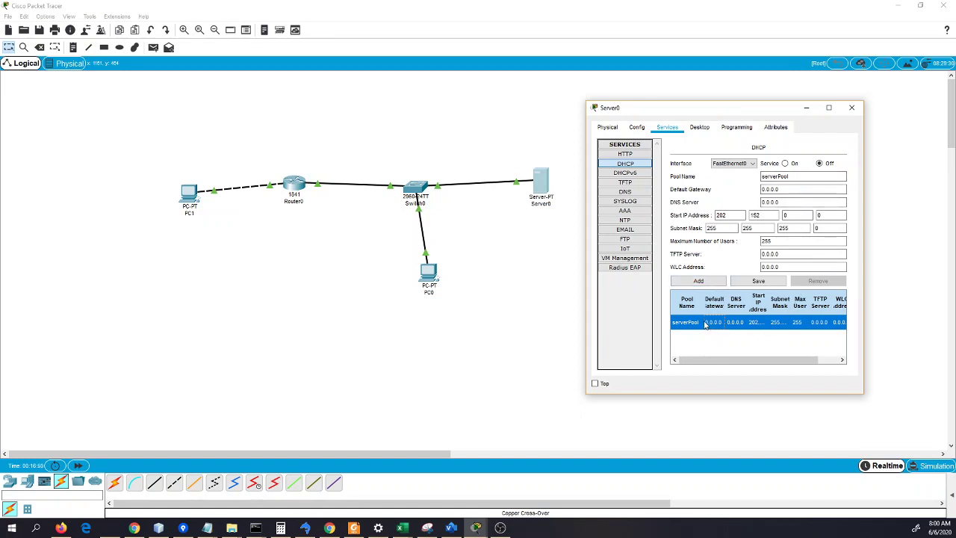
{"action": "left_click", "coordinate": [817, 174]}
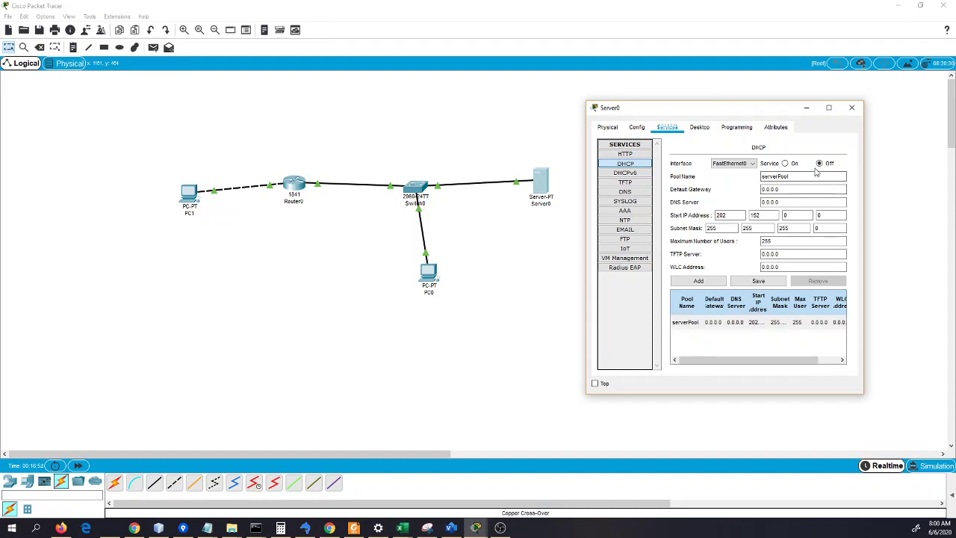
{"action": "left_click", "coordinate": [816, 176]}
{"action": "left_click", "coordinate": [744, 323]}
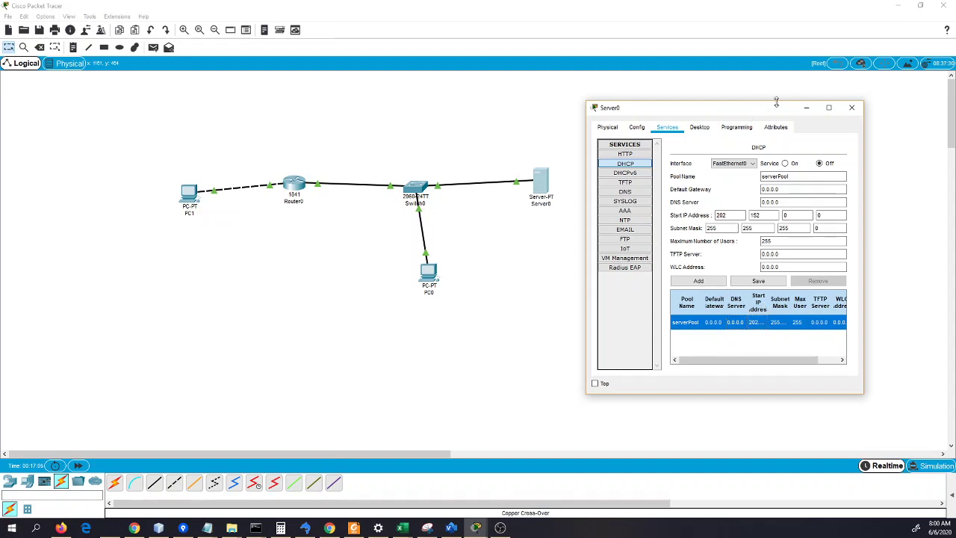
- Maximize Server0's window and change the DHCP pool name to serverPools
{"action": "left_click", "coordinate": [829, 107]}
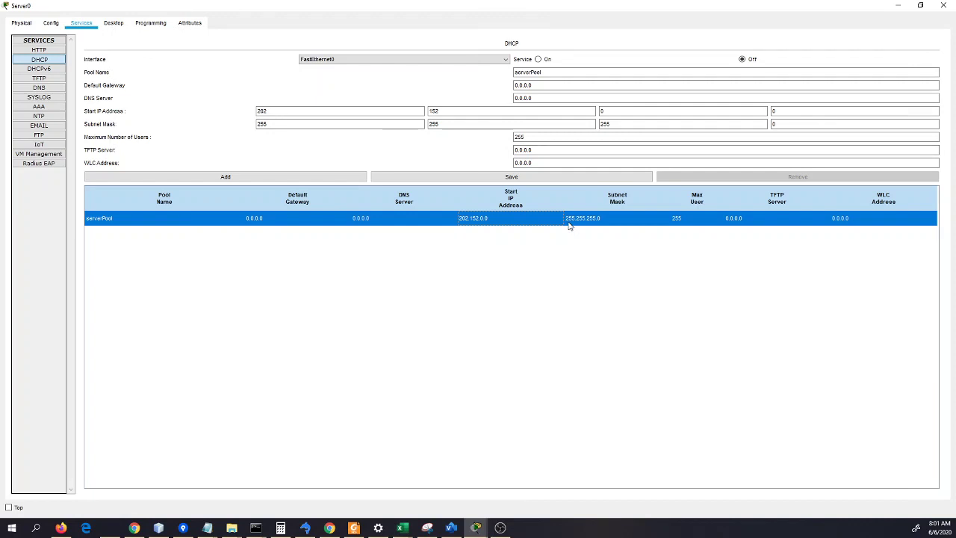
{"action": "left_click", "coordinate": [556, 72]}
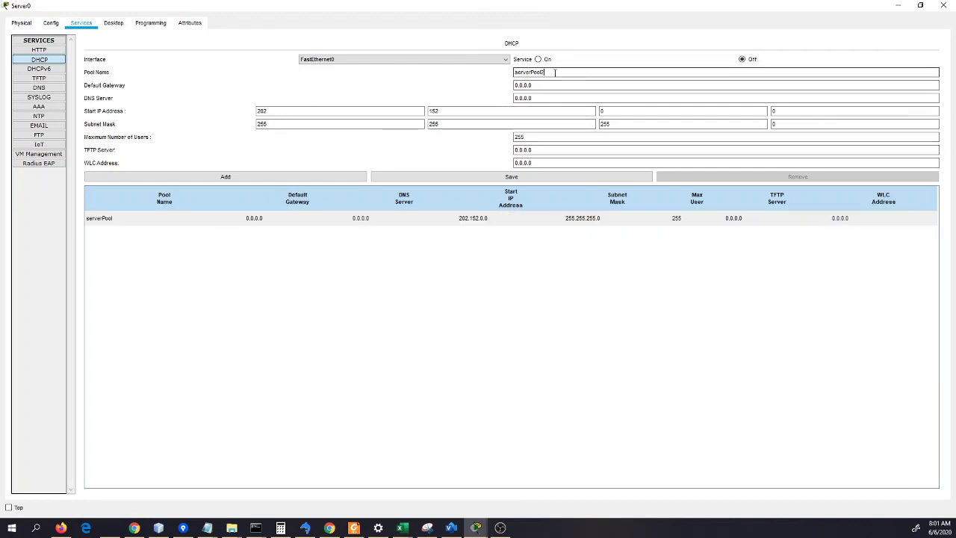
{"action": "key", "text": "BackSpace"}
{"action": "key", "text": "BackSpace"}
- Set the default gateway of the serverPools DHCP pool to 202.152.0.1
{"action": "left_click", "coordinate": [540, 85]}
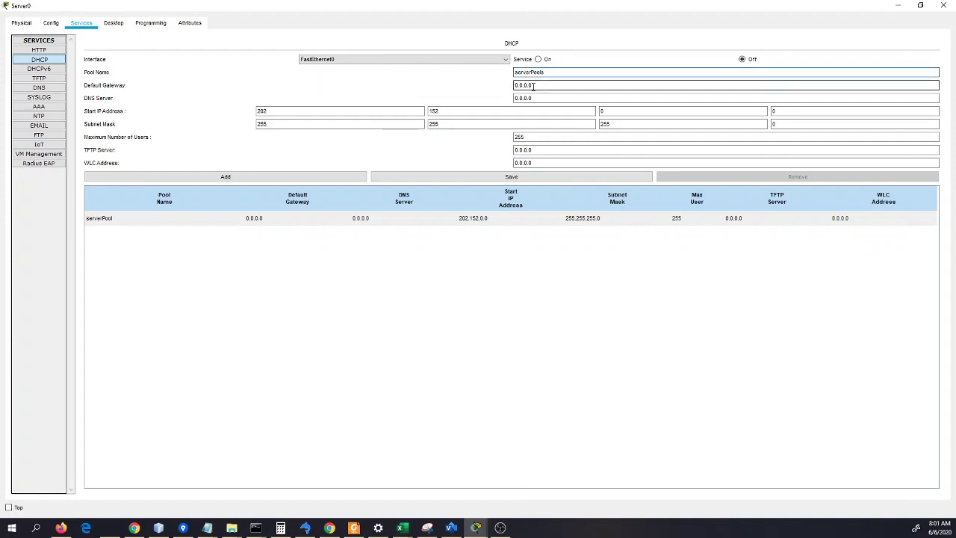
{"action": "left_click_drag", "start_coordinate": [531, 86], "coordinate": [487, 79]}
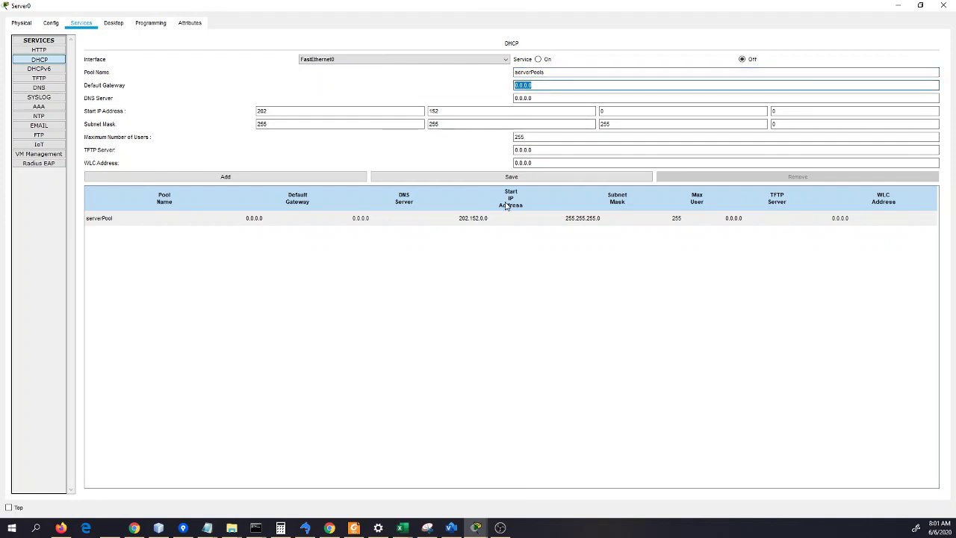
{"action": "type", "text": "202.152"}
{"action": "key", "text": "Tab"}
{"action": "key", "text": "Tab"}
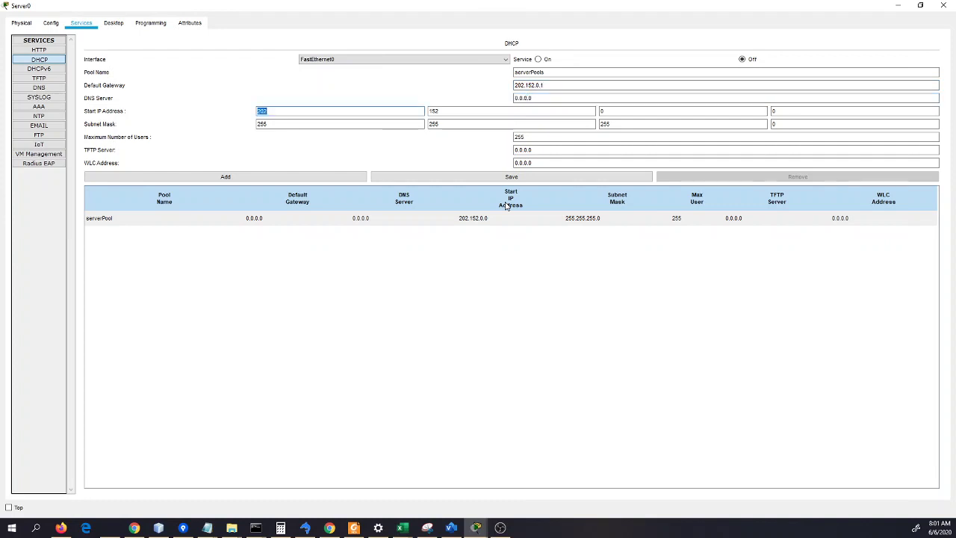
- Set the start IP address of the serverPools pool to 202.152.0.100 and keep the subnet mask at 255.255.255.0
{"action": "key", "text": "Tab"}
{"action": "key", "text": "Tab"}
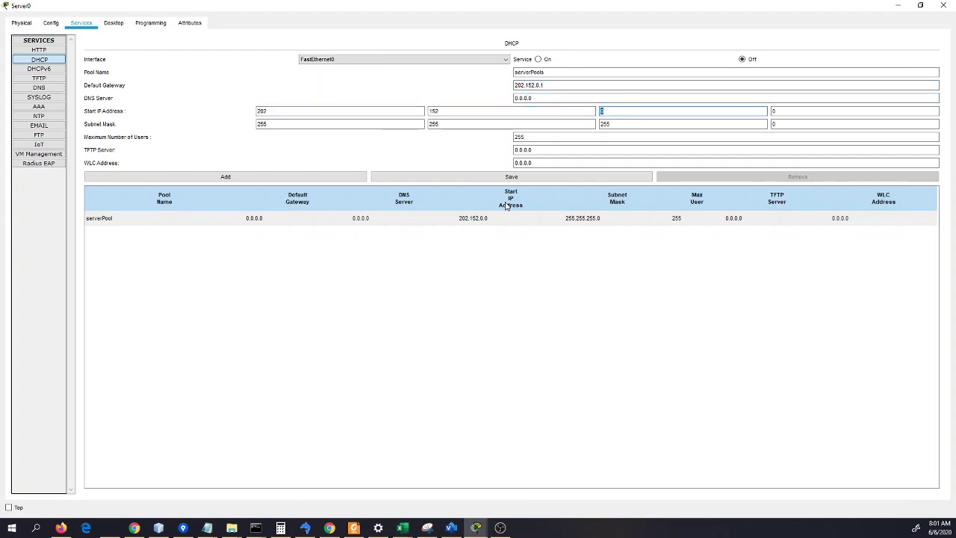
{"action": "key", "text": "Tab"}
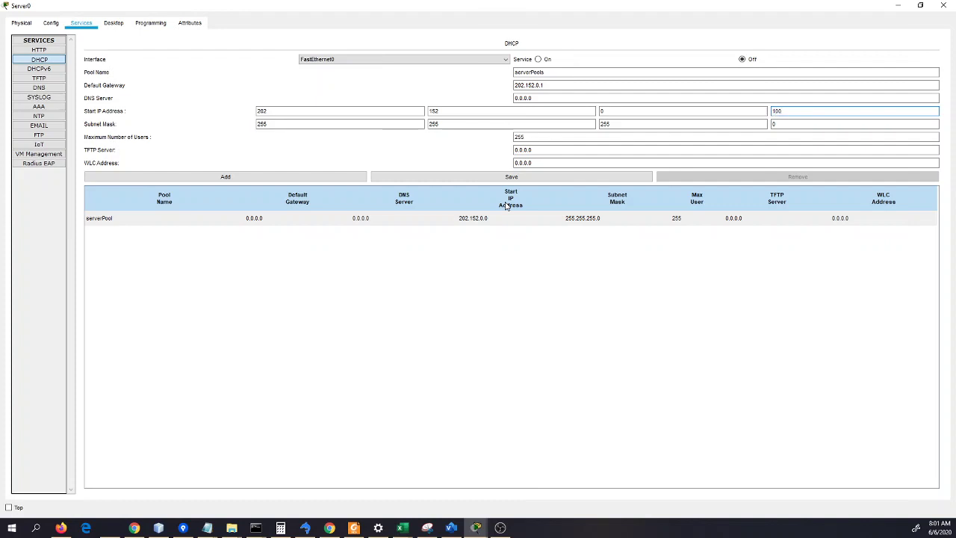
{"action": "key", "text": "Tab"}
{"action": "key", "text": "Tab"}
{"action": "key", "text": "Tab"}
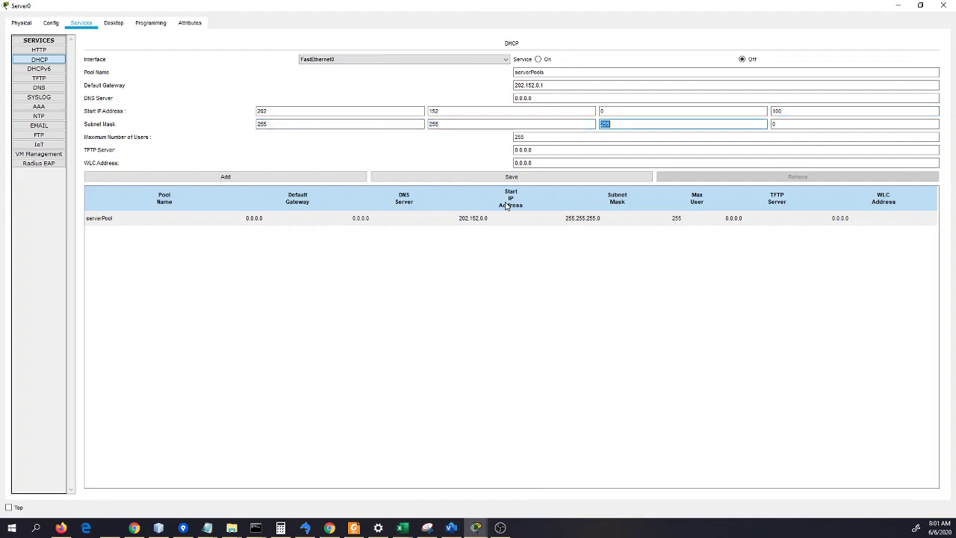
{"action": "key", "text": "Tab"}
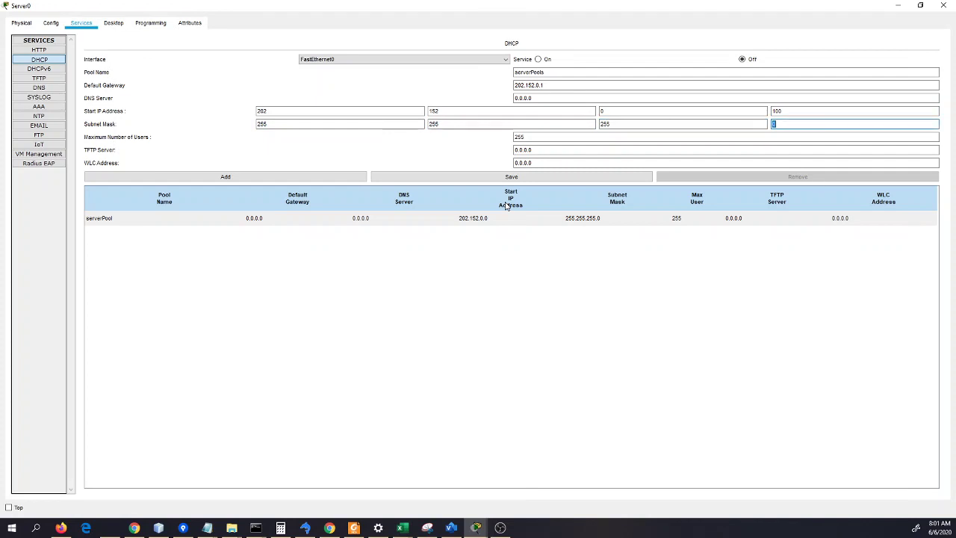
- Set the maximum number of users to 50 and add serverPools as a new DHCP pool
{"action": "left_click", "coordinate": [523, 137]}
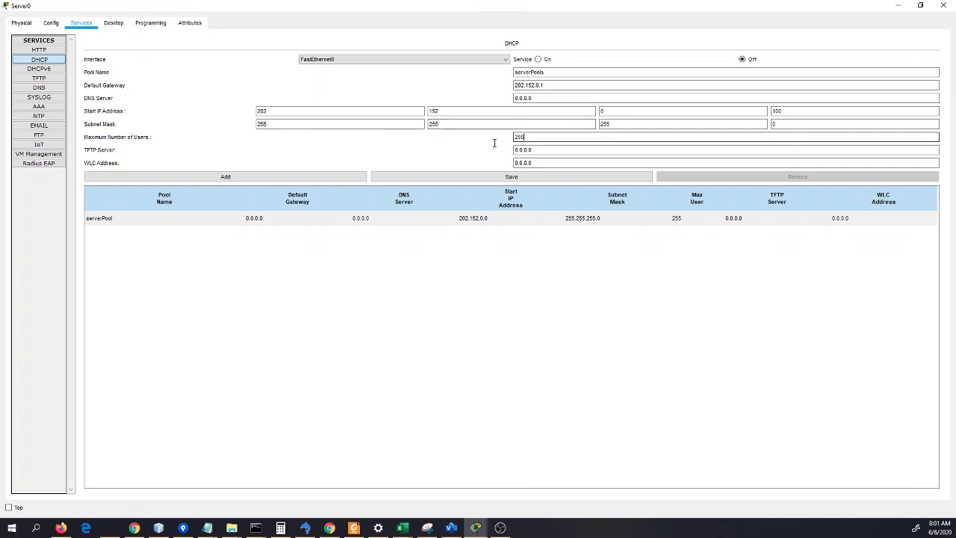
{"action": "left_click_drag", "start_coordinate": [564, 137], "coordinate": [504, 141]}
{"action": "type", "text": "50"}
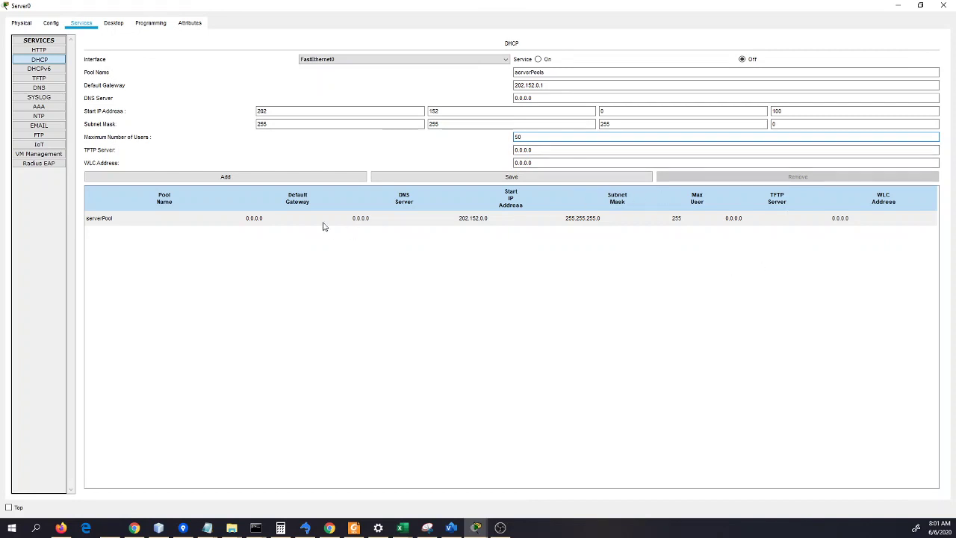
{"action": "left_click", "coordinate": [326, 180]}
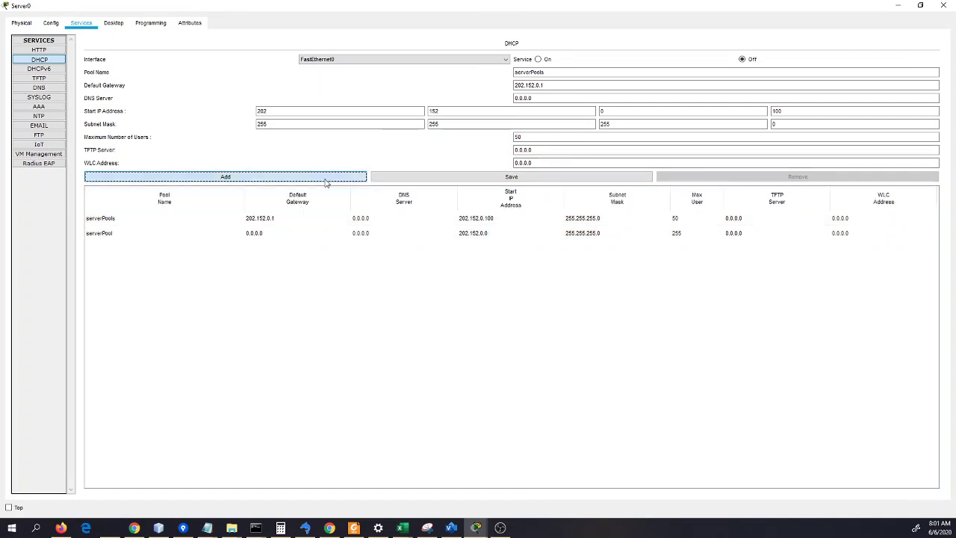
- Compare the settings of the serverPools and serverPool entries in the DHCP pool list
{"action": "left_click", "coordinate": [365, 224]}
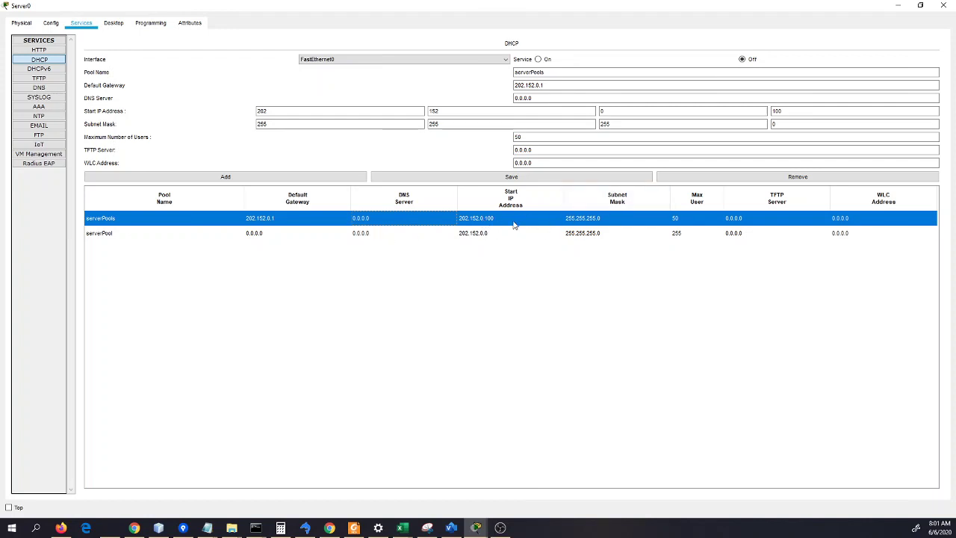
{"action": "left_click", "coordinate": [578, 234]}
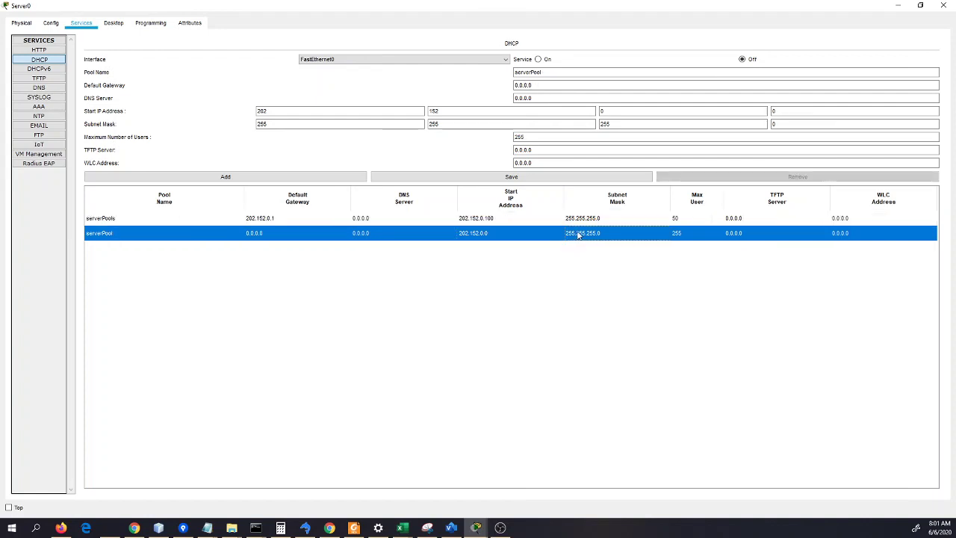
{"action": "left_click", "coordinate": [538, 226]}
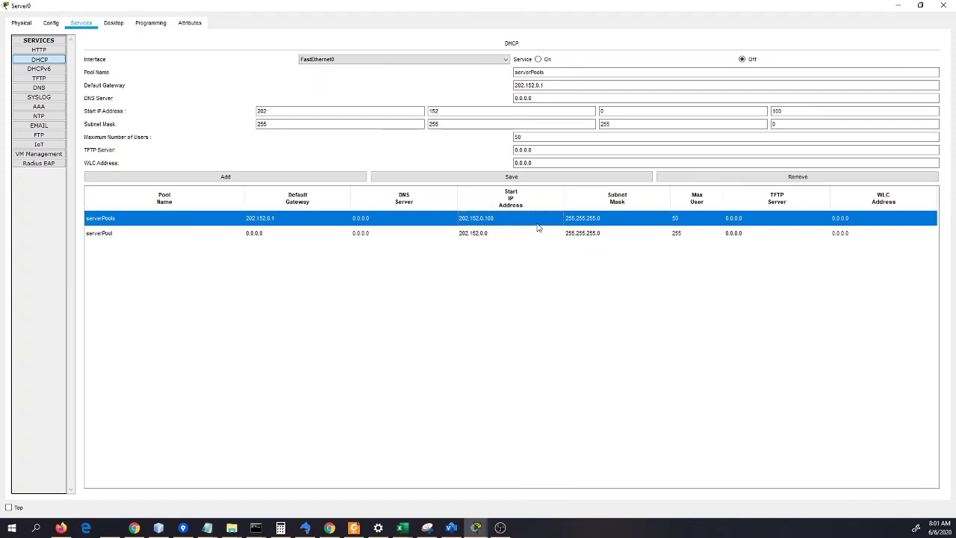
- Switch Server0's DHCP service on and back off while alternating between the serverPool and serverPools entries
{"action": "left_click", "coordinate": [547, 61]}
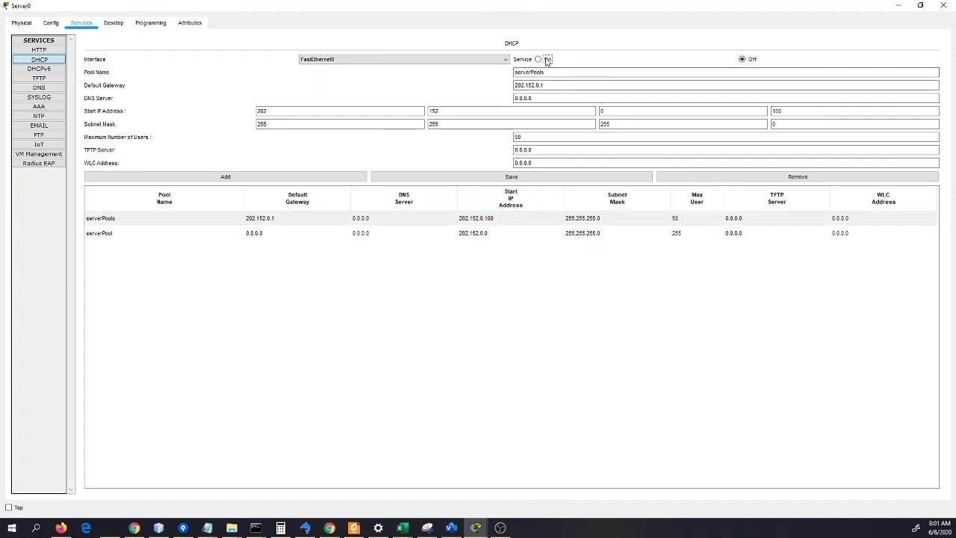
{"action": "left_click", "coordinate": [496, 238]}
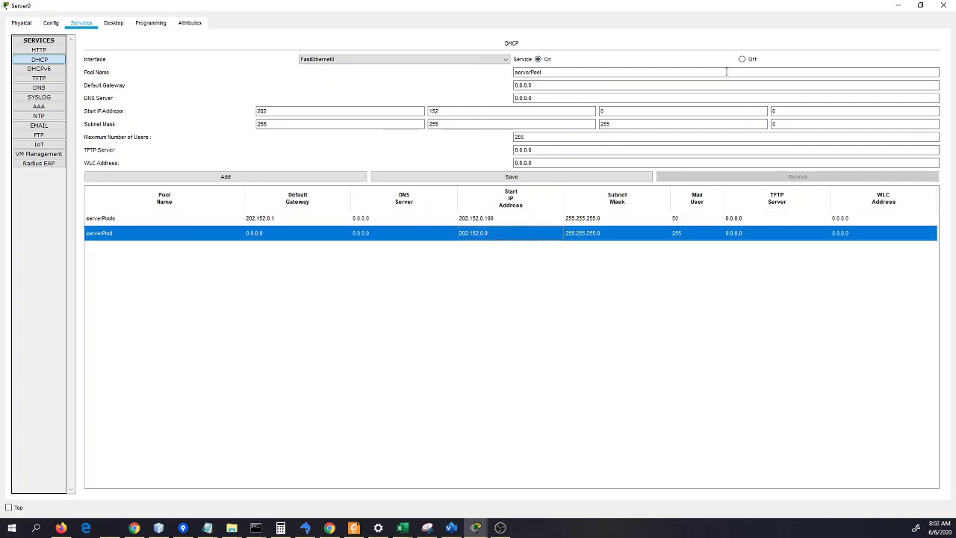
{"action": "left_click", "coordinate": [750, 61]}
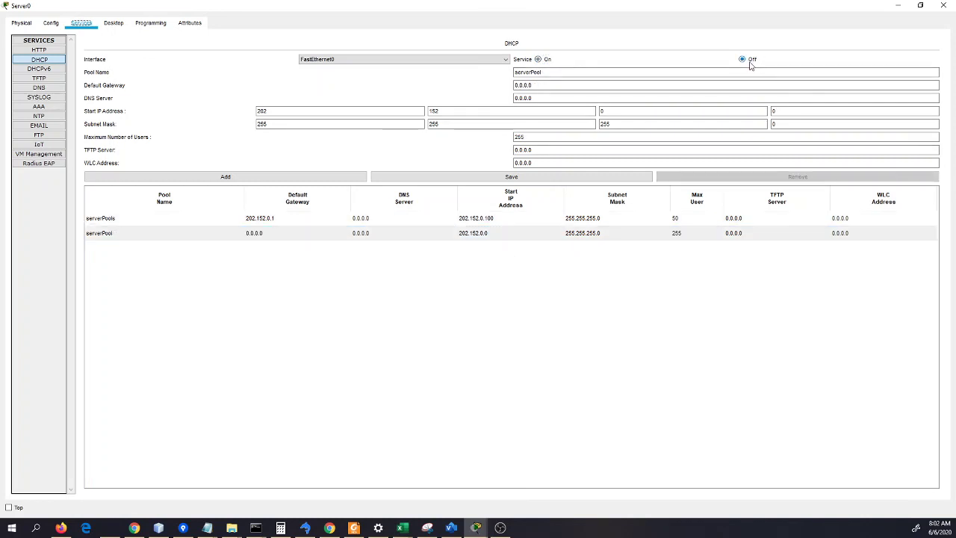
{"action": "left_click", "coordinate": [454, 221]}
{"action": "left_click", "coordinate": [461, 236]}
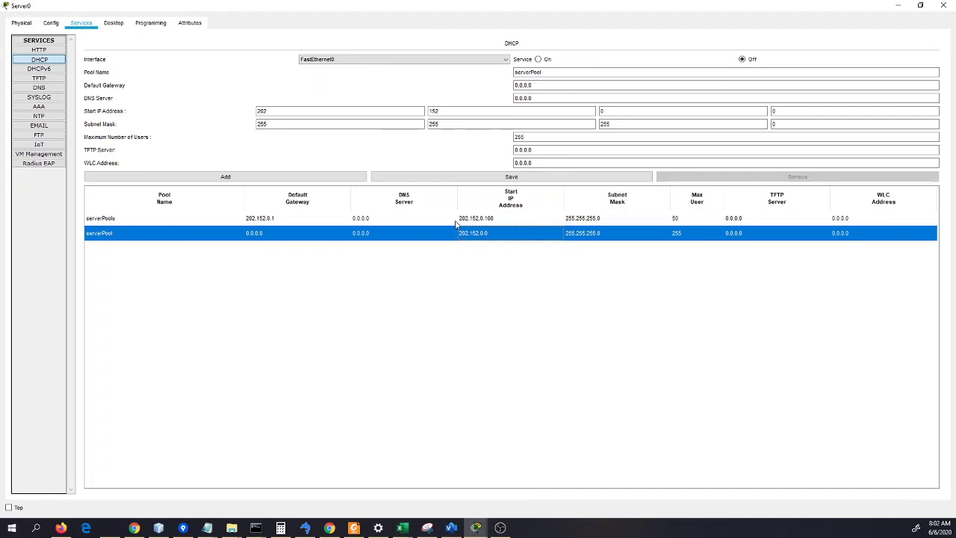
{"action": "left_click", "coordinate": [455, 223]}
{"action": "left_click", "coordinate": [462, 238]}
- Select the serverPools pool, turn on Server0's DHCP service and close the server's window
{"action": "left_click", "coordinate": [457, 223]}
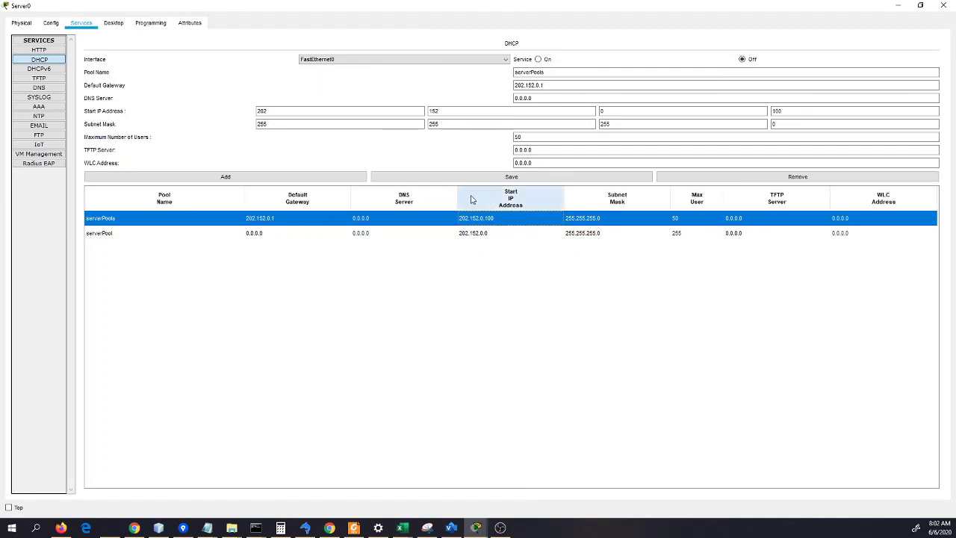
{"action": "left_click", "coordinate": [545, 72]}
{"action": "left_click", "coordinate": [539, 60]}
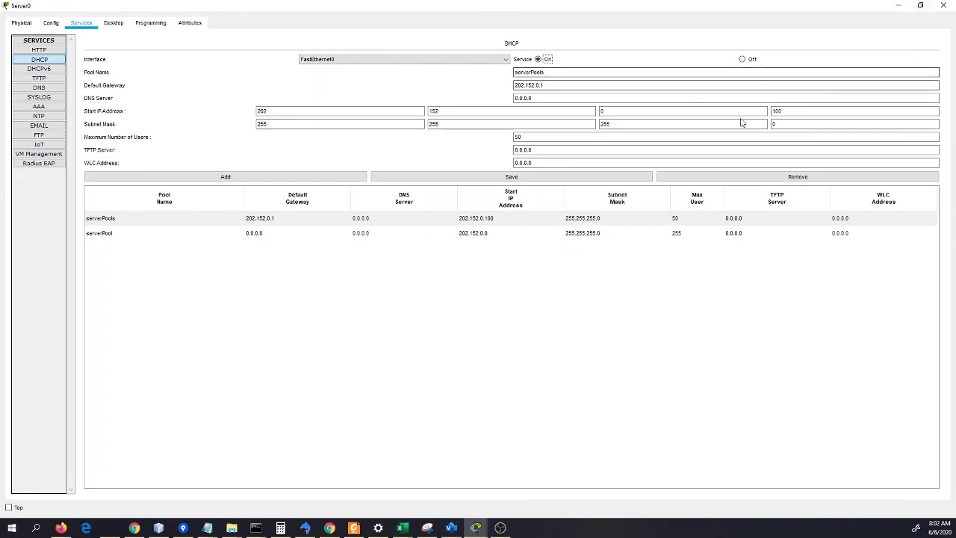
{"action": "left_click", "coordinate": [940, 9]}
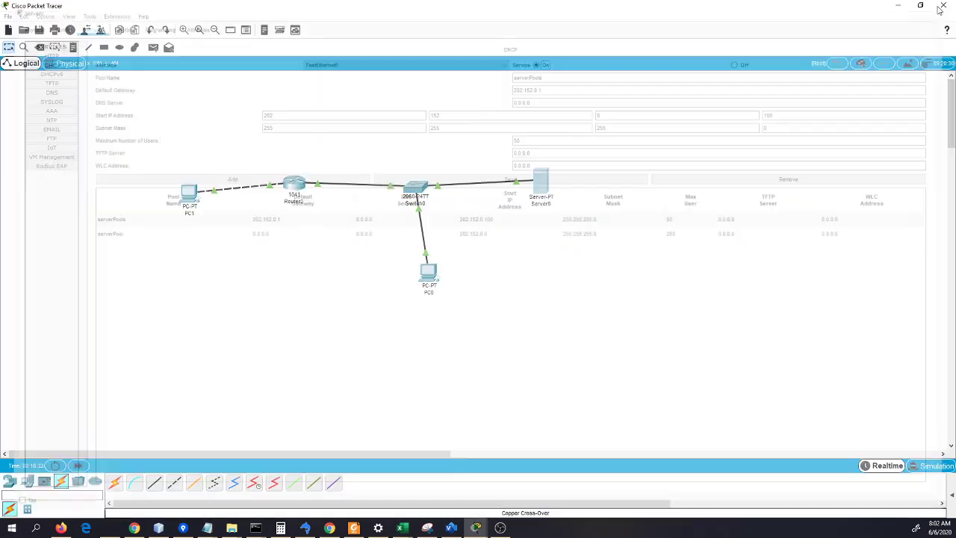
- Open PC0's global settings and switch its IPv4 gateway and DNS configuration from static to DHCP
{"action": "left_click", "coordinate": [436, 274]}
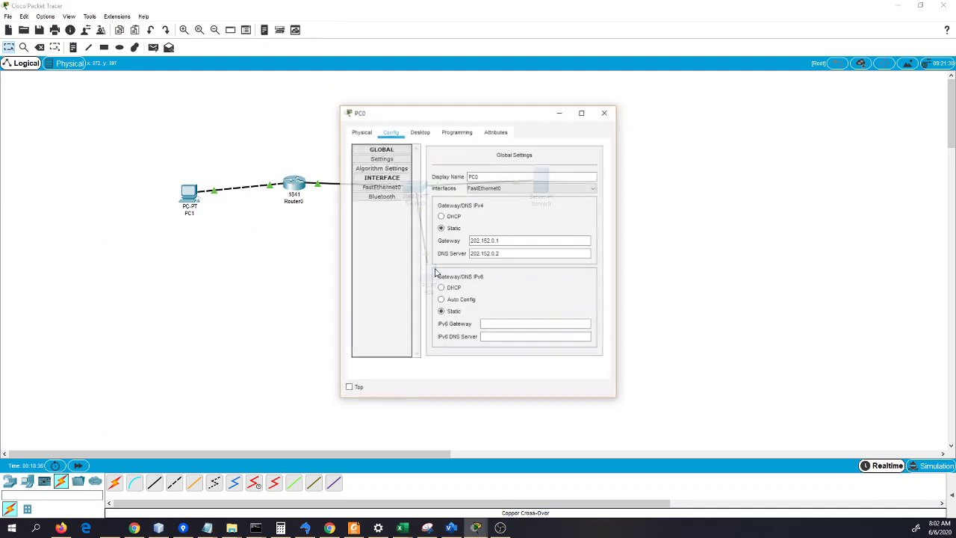
{"action": "left_click", "coordinate": [484, 243]}
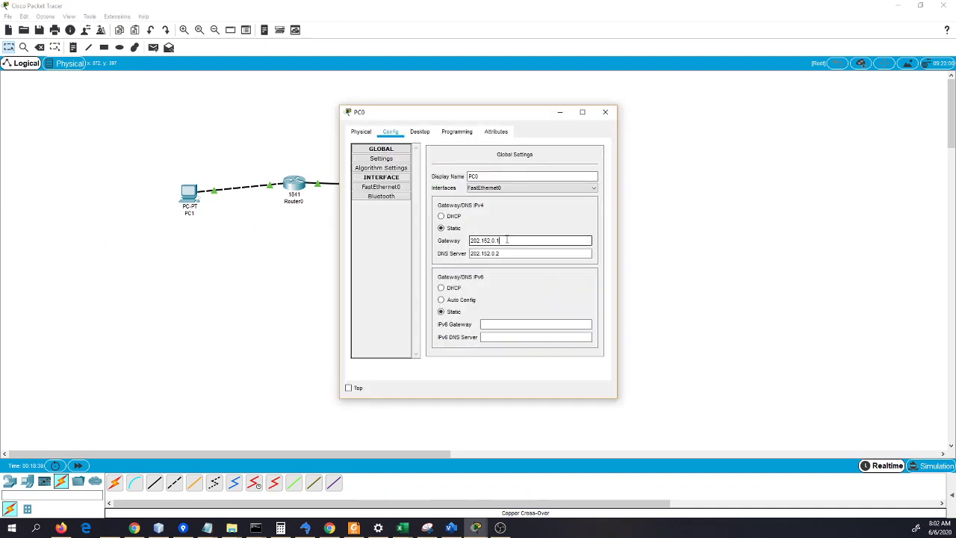
{"action": "left_click_drag", "start_coordinate": [503, 240], "coordinate": [432, 237]}
{"action": "left_click", "coordinate": [452, 218]}
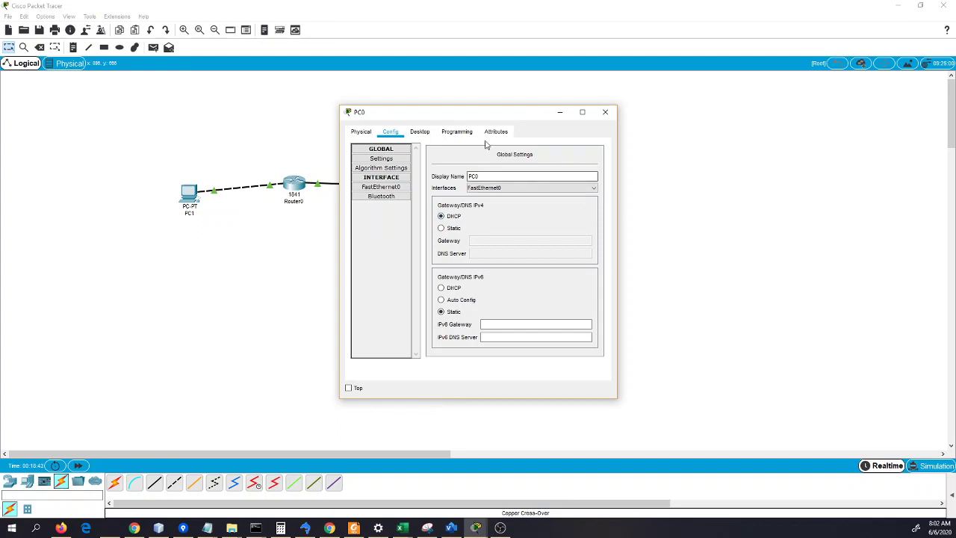
- Run ipconfig /all in PC0's Command Prompt and page through the output to its end
{"action": "left_click", "coordinate": [422, 134]}
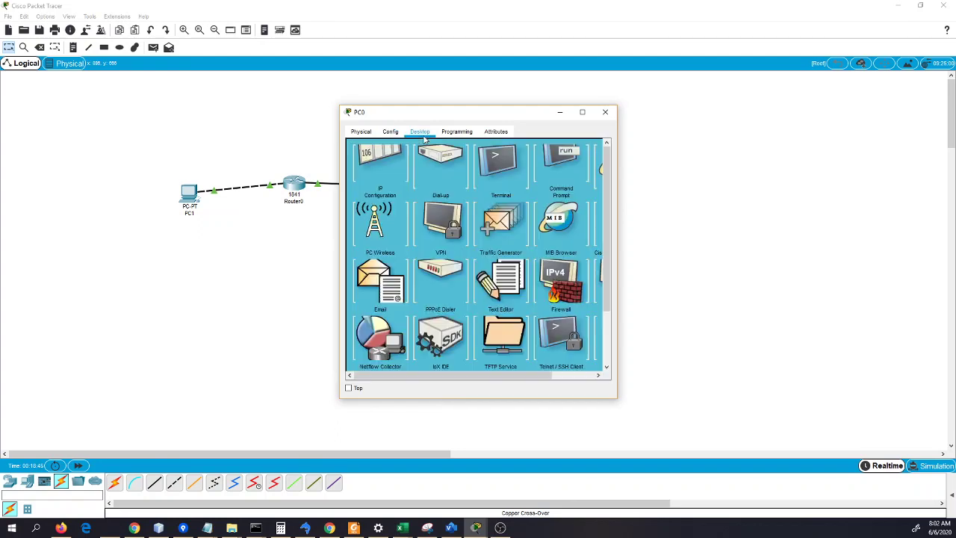
{"action": "left_click", "coordinate": [561, 172]}
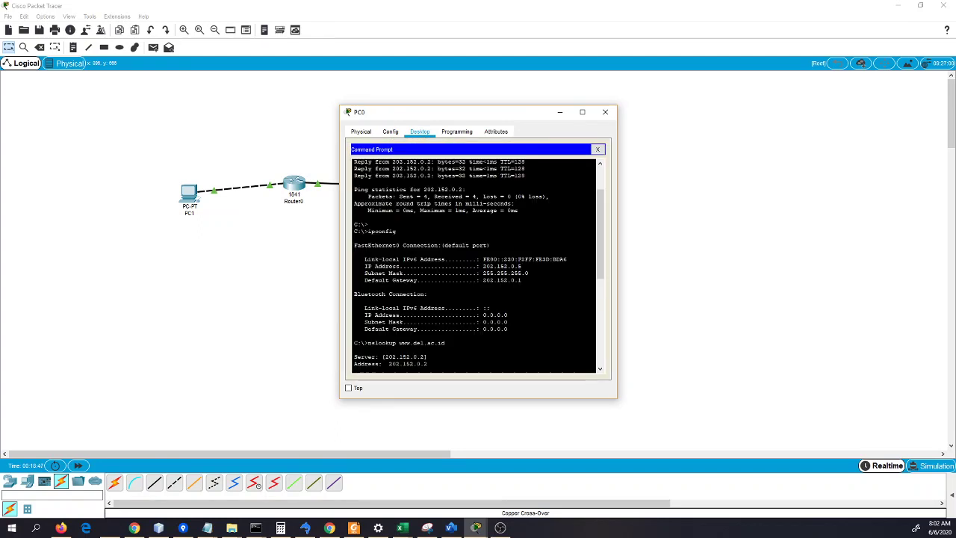
{"action": "type", "text": "ipconfig /all"}
{"action": "key", "text": "Return"}
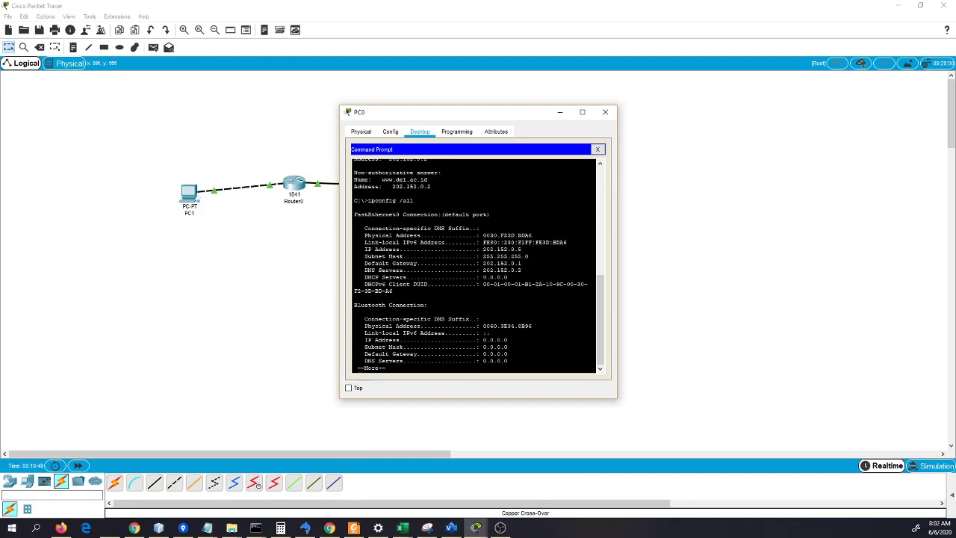
{"action": "key", "text": "Return"}
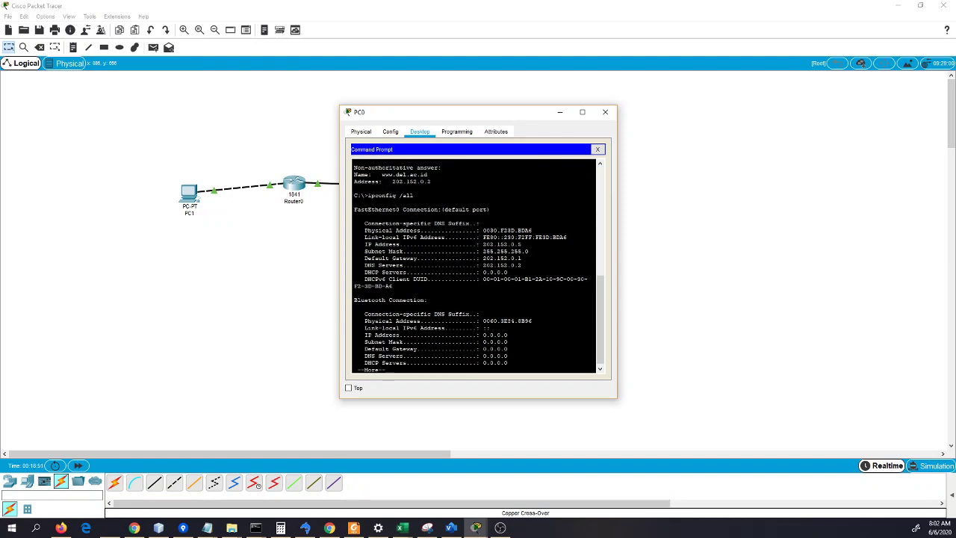
{"action": "key", "text": "Return"}
{"action": "key", "text": "Return"}
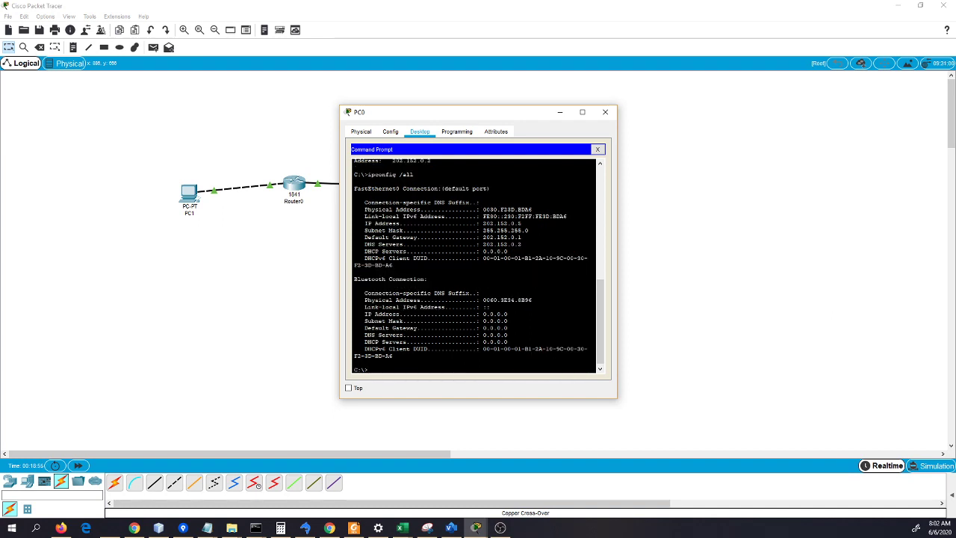
- Display PC0's addressing in its Command Prompt with ipconfig and ipconfig /all
{"action": "type", "text": "ipconfig"}
{"action": "key", "text": "Return"}
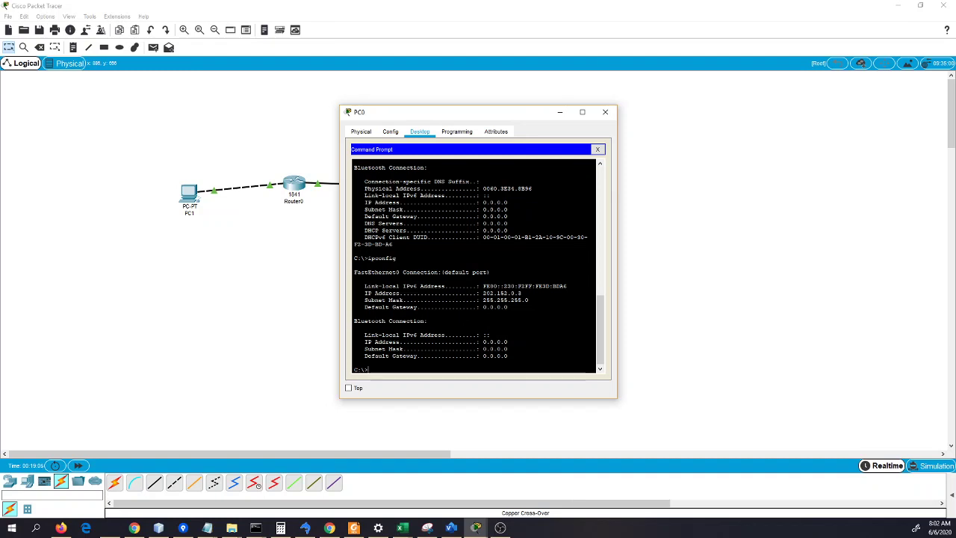
{"action": "type", "text": "ipconfig /all"}
{"action": "key", "text": "Return"}
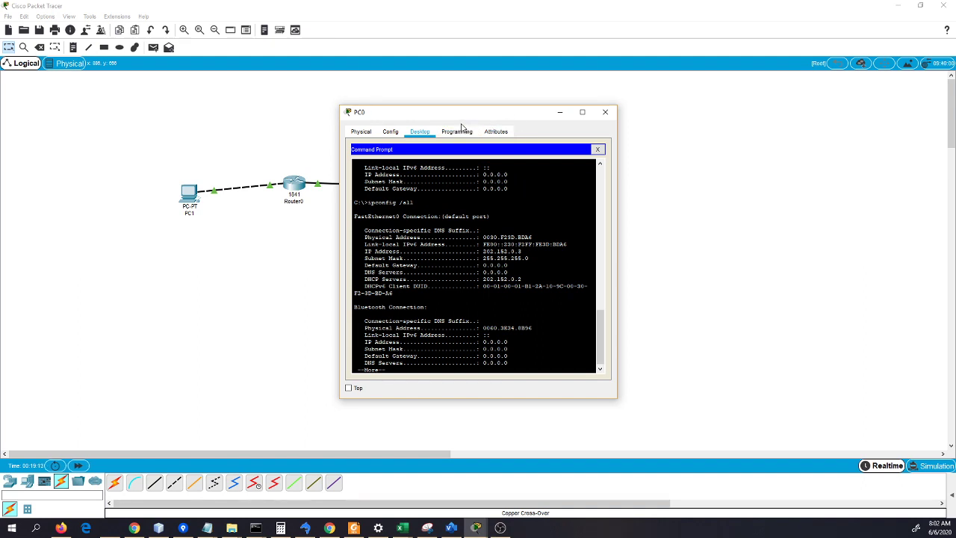
- Check PC0's FastEthernet0 settings, return to the Command Prompt and page to the end of the ipconfig /all output
{"action": "left_click", "coordinate": [390, 131]}
{"action": "left_click", "coordinate": [386, 189]}
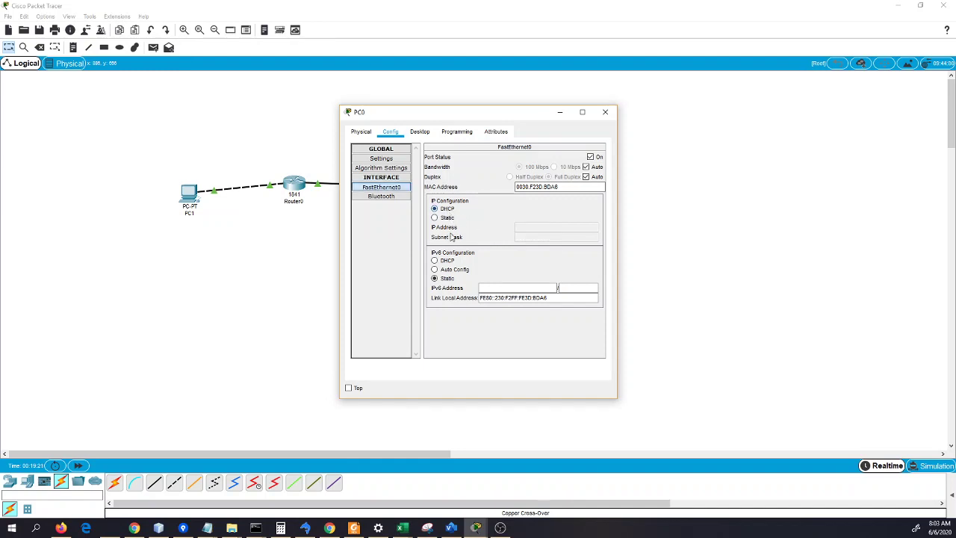
{"action": "left_click", "coordinate": [419, 134]}
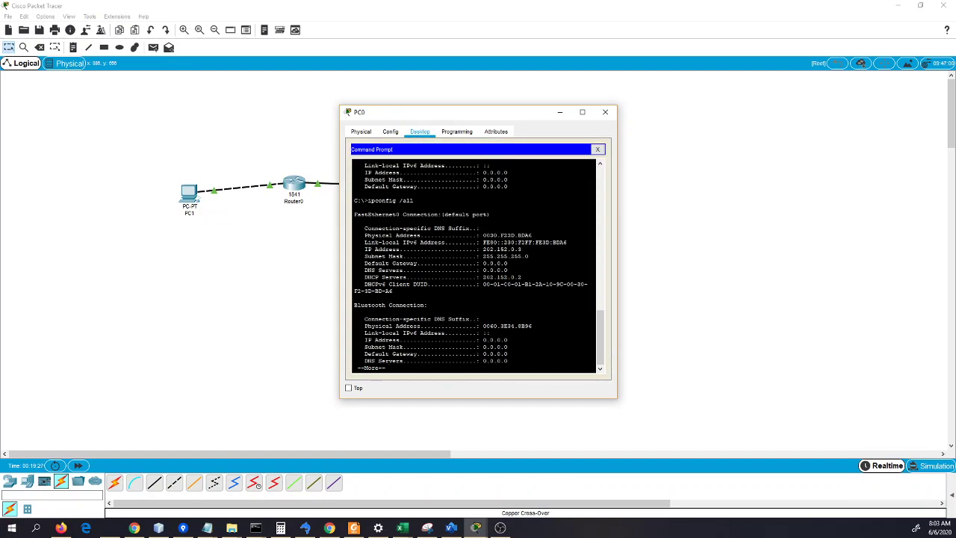
{"action": "key", "text": "Return"}
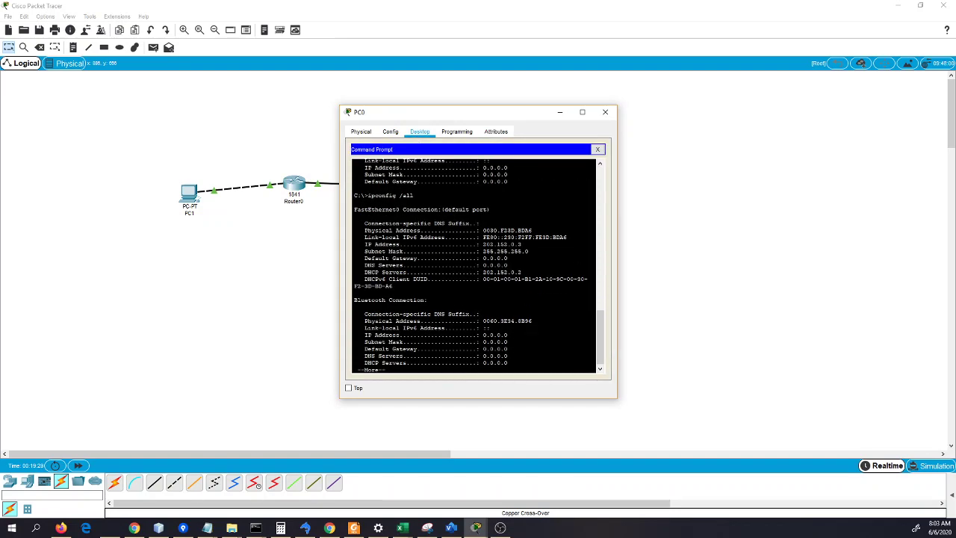
{"action": "key", "text": "Return"}
- Renew PC0's DHCP lease by running ipconfig /renew in its Command Prompt
{"action": "type", "text": "ipconfig"}
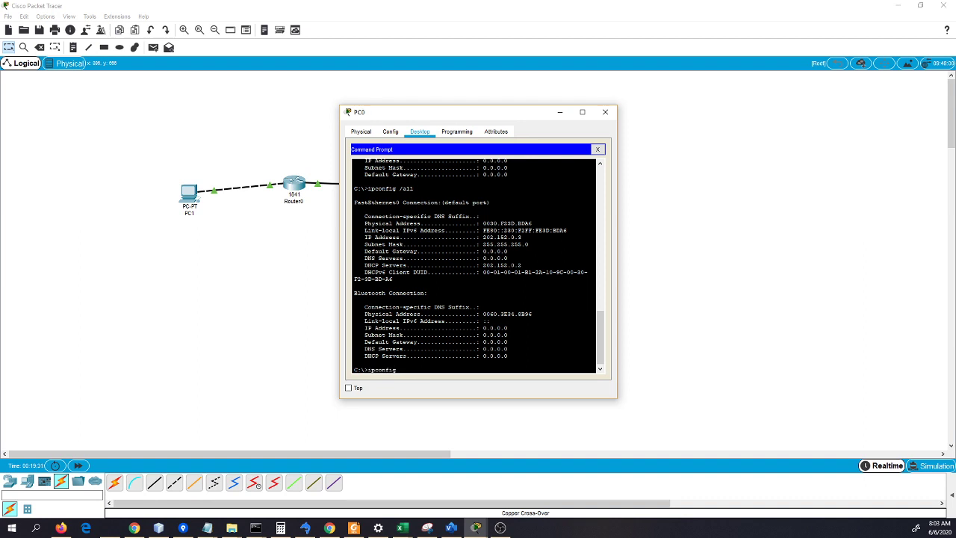
{"action": "type", "text": " /"}
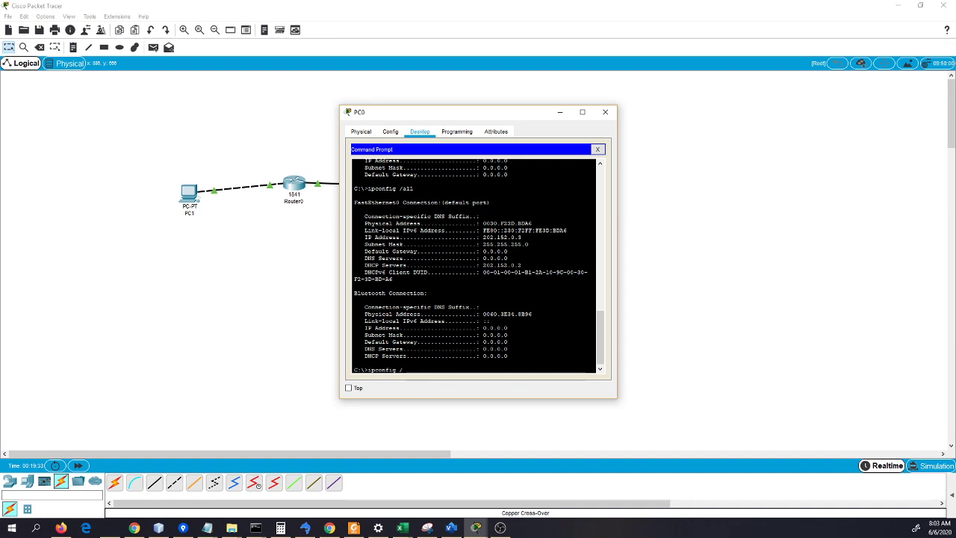
{"action": "type", "text": "r"}
{"action": "type", "text": "eg"}
{"action": "type", "text": "u"}
{"action": "key", "text": "BackSpace"}
{"action": "key", "text": "BackSpace"}
{"action": "type", "text": "new"}
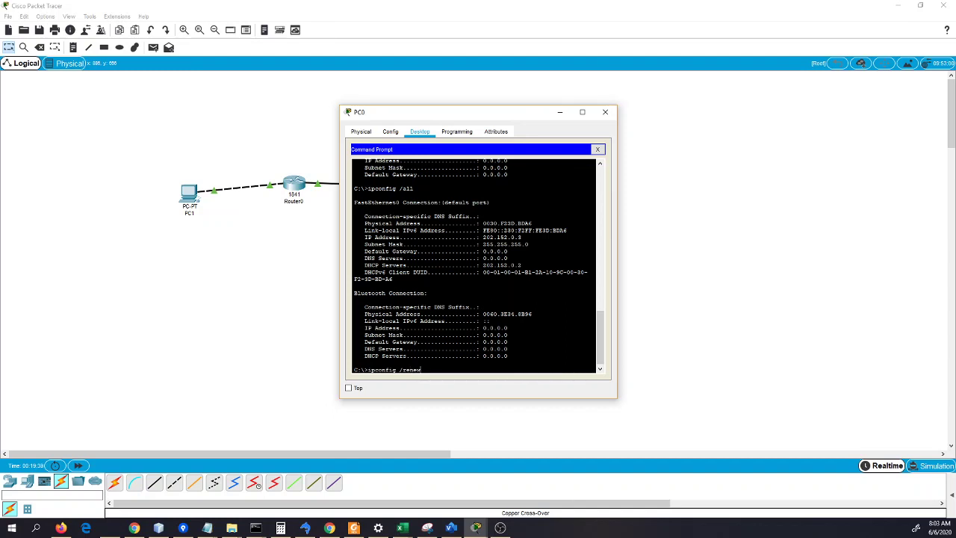
{"action": "key", "text": "Return"}
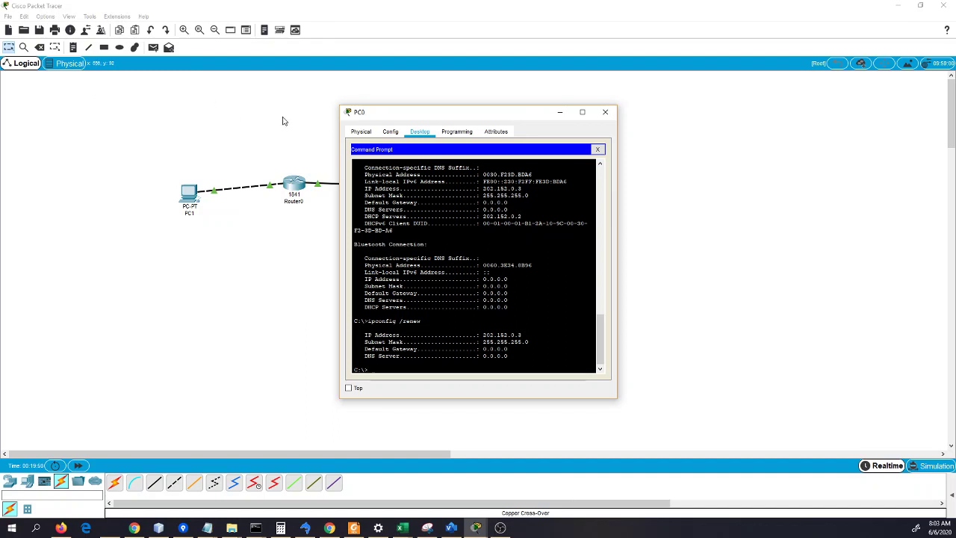
- Check the IP configuration of PC0's FastEthernet0 interface and close PC0's window
{"action": "left_click", "coordinate": [390, 131]}
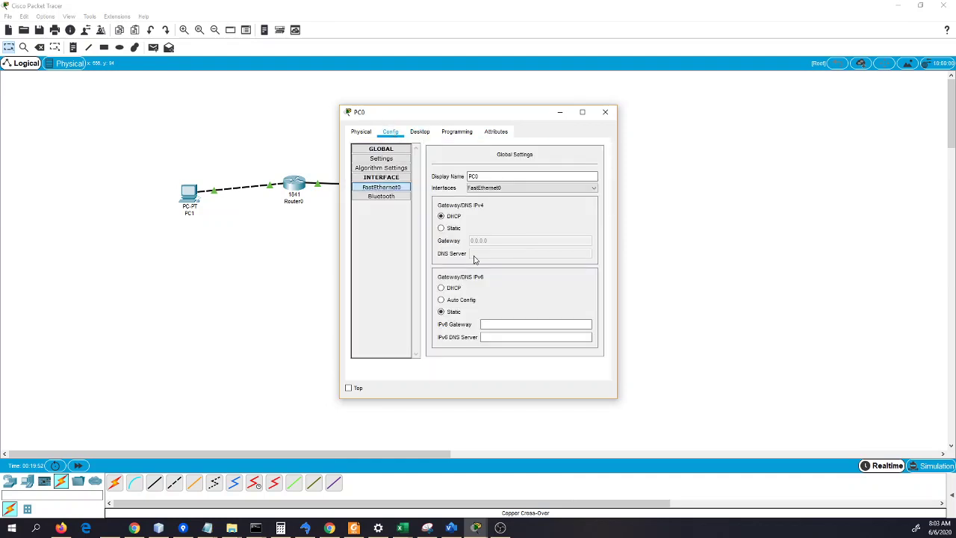
{"action": "left_click", "coordinate": [381, 187]}
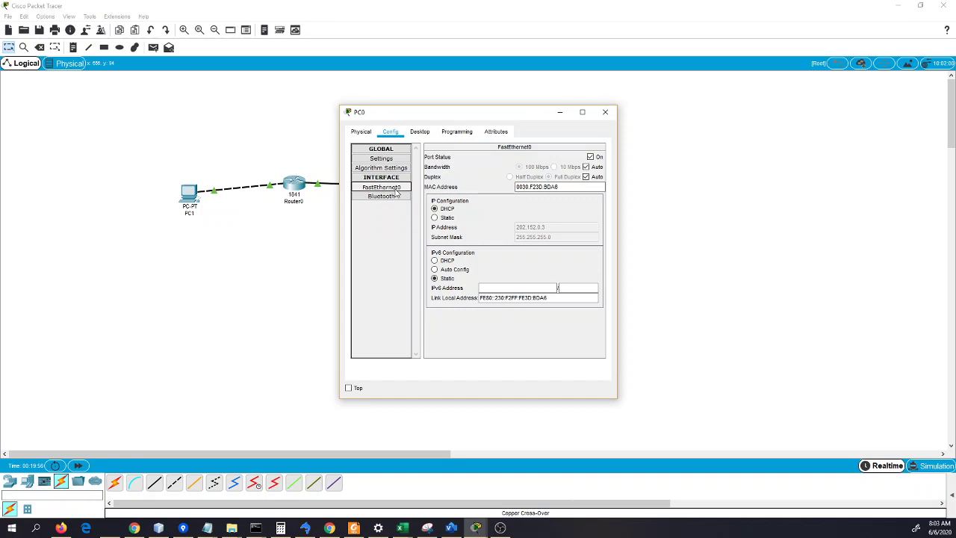
{"action": "left_click", "coordinate": [605, 112]}
- Open Server0's DHCP service in a maximized window and remove the serverPools pool
{"action": "left_click", "coordinate": [541, 178]}
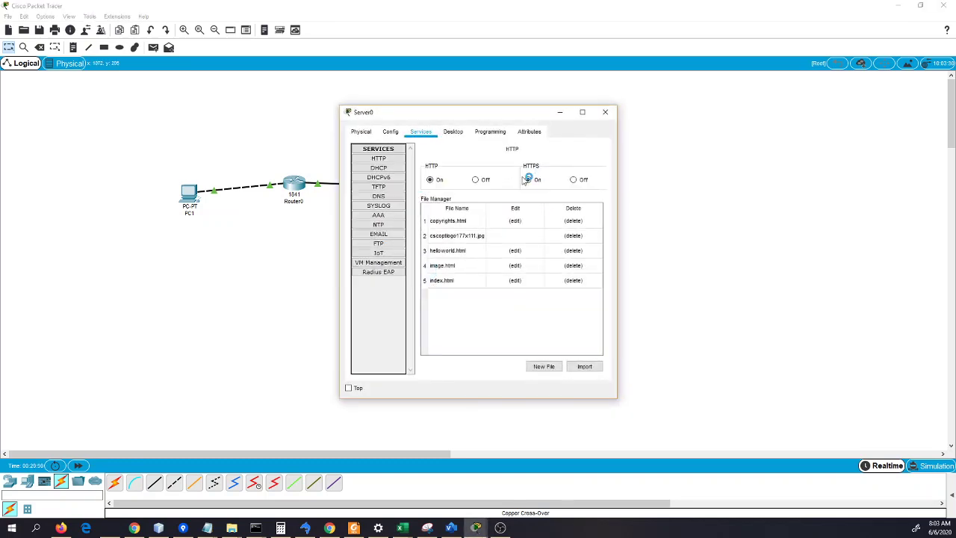
{"action": "left_click", "coordinate": [396, 170]}
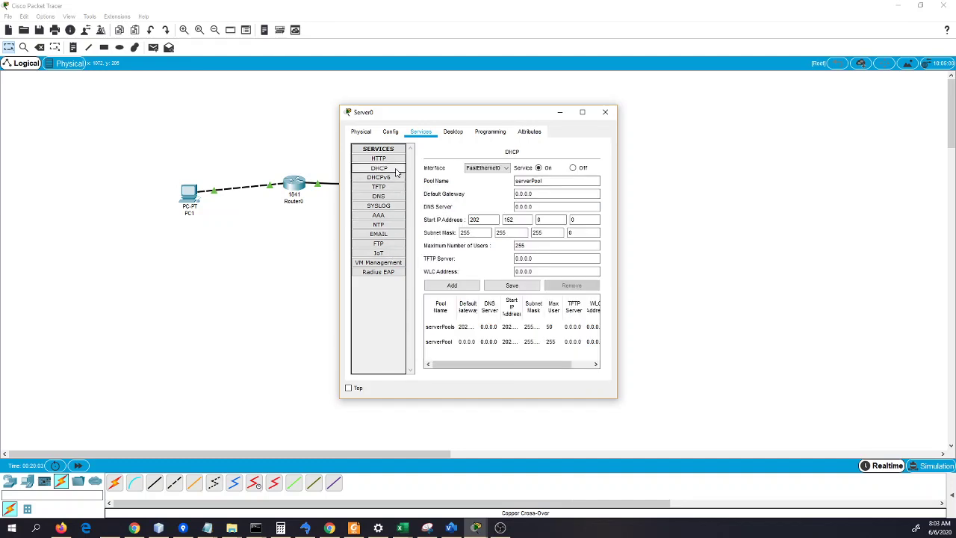
{"action": "left_click", "coordinate": [582, 112]}
{"action": "left_click", "coordinate": [555, 220]}
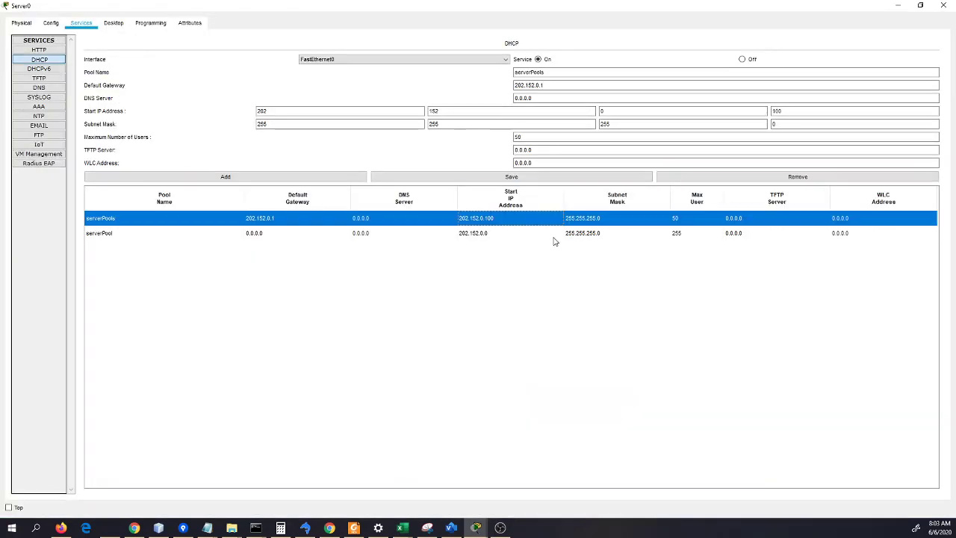
{"action": "left_click", "coordinate": [555, 236]}
{"action": "left_click", "coordinate": [553, 222]}
{"action": "left_click", "coordinate": [751, 180]}
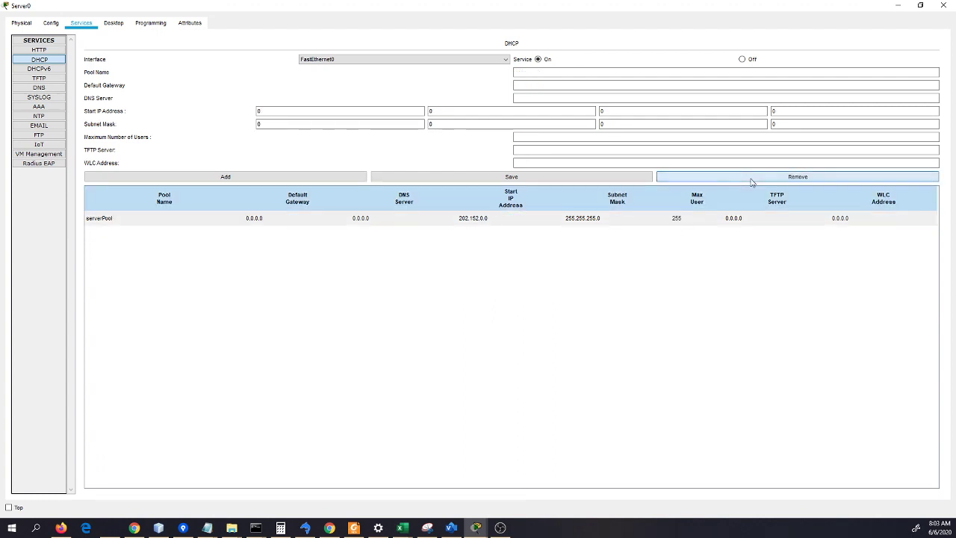
- Select the serverPool entry and set its default gateway to 202.152.0.1 and its DNS server to 202.152.0.2
{"action": "left_click", "coordinate": [615, 223]}
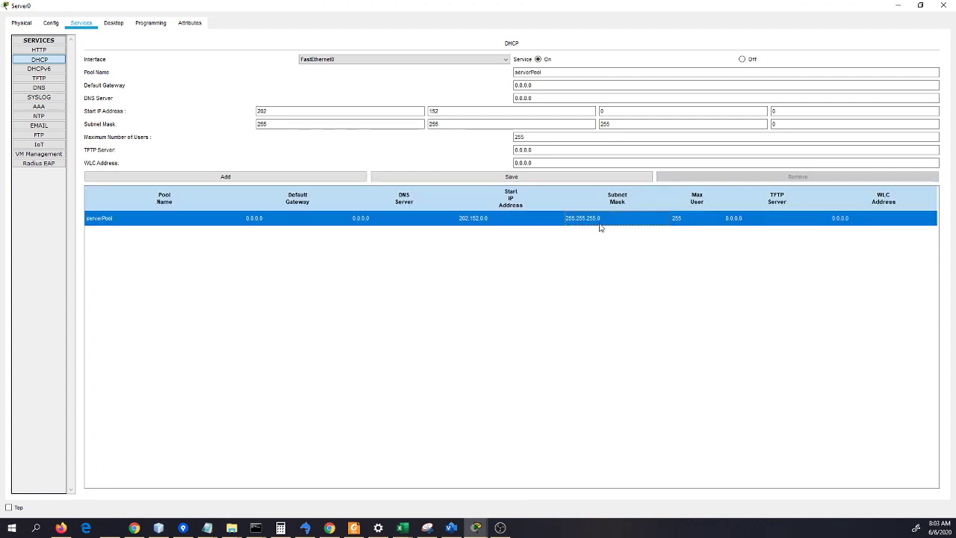
{"action": "double_click", "coordinate": [544, 89]}
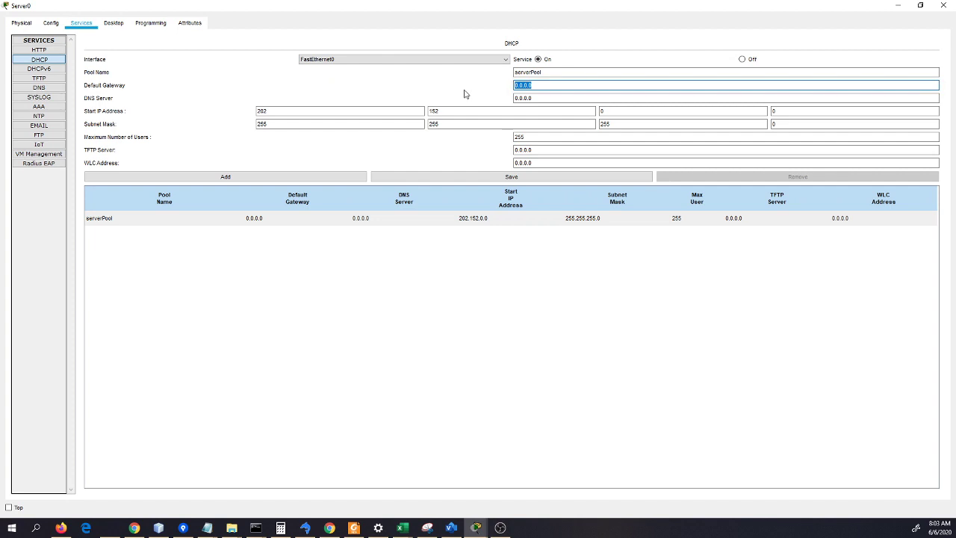
{"action": "type", "text": "202.152.0.100"}
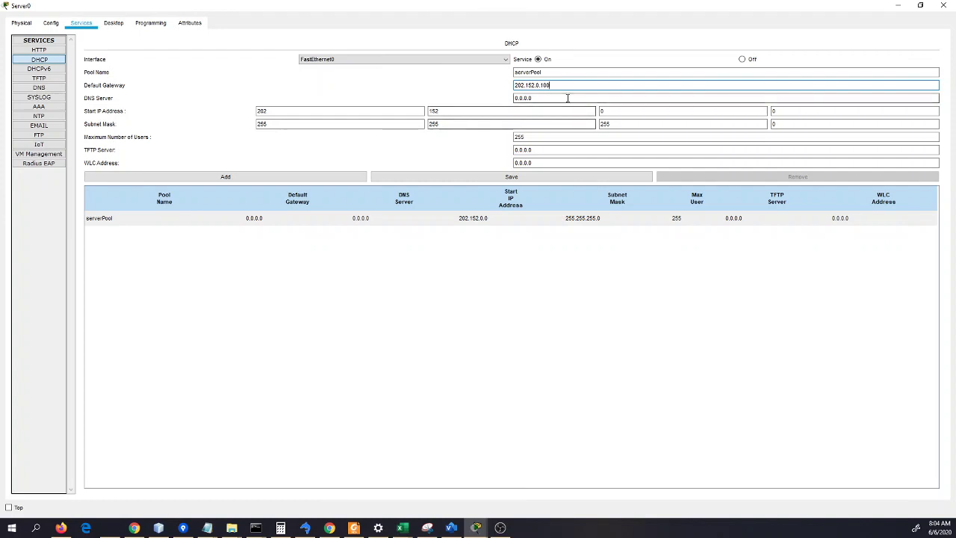
{"action": "left_click_drag", "start_coordinate": [568, 96], "coordinate": [486, 83]}
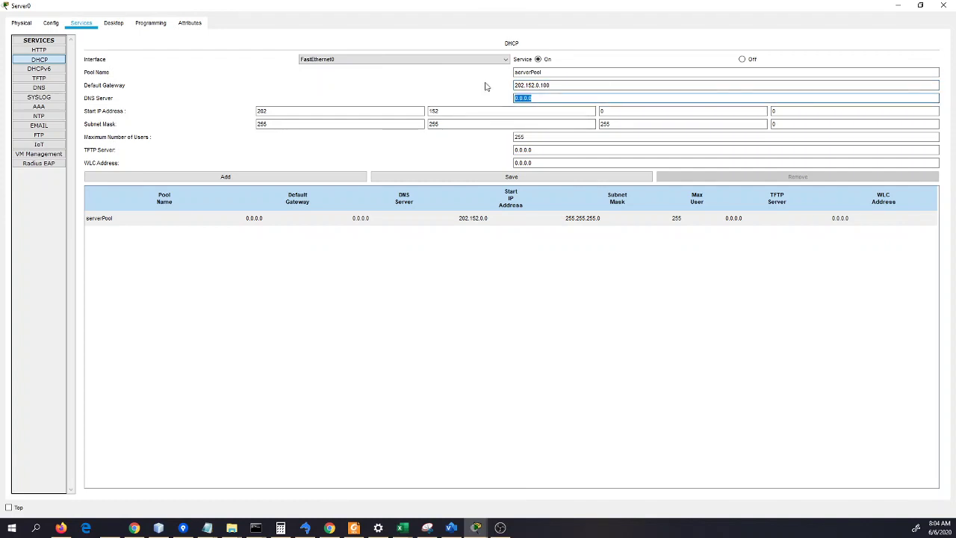
{"action": "type", "text": "202.152.0.2"}
{"action": "left_click", "coordinate": [657, 111]}
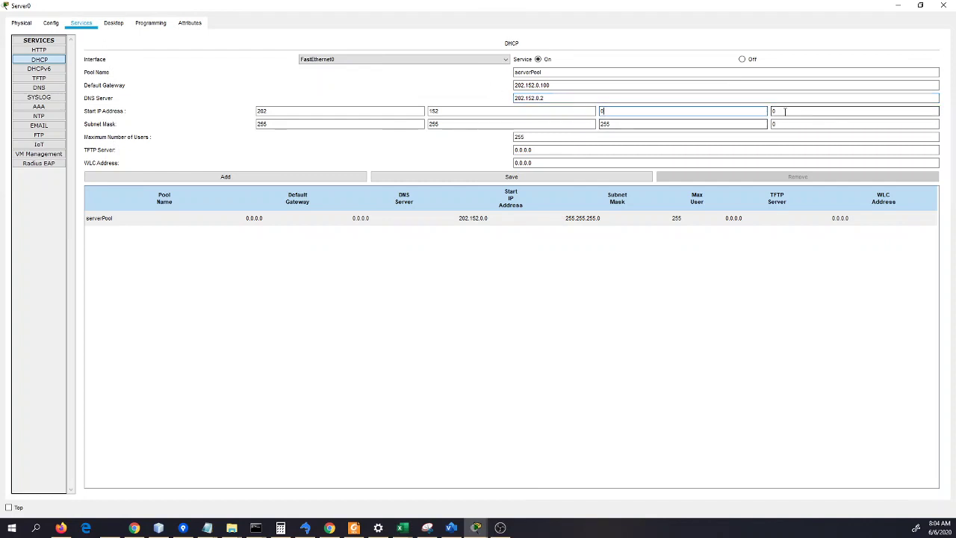
{"action": "left_click", "coordinate": [576, 88]}
{"action": "key", "text": "BackSpace"}
{"action": "key", "text": "BackSpace"}
{"action": "key", "text": "BackSpace"}
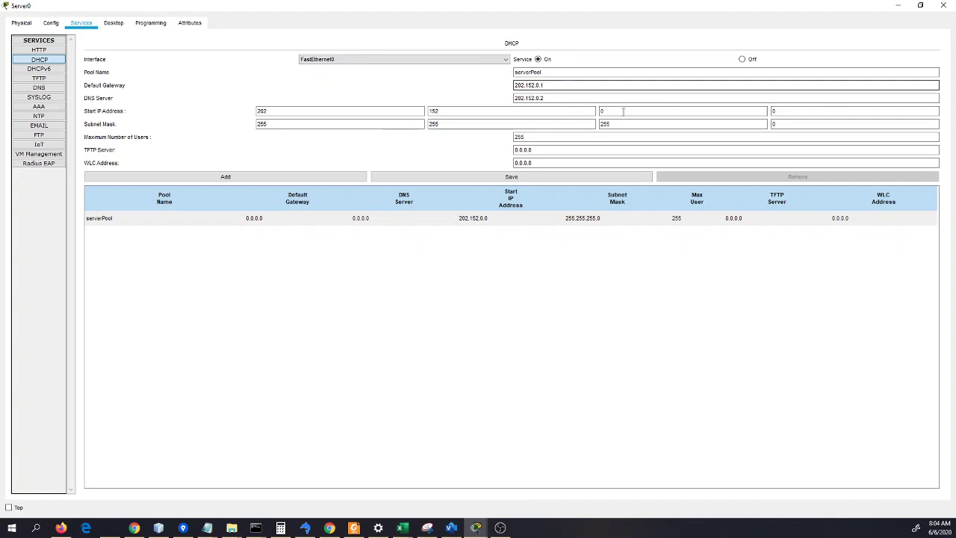
{"action": "left_click", "coordinate": [576, 98]}
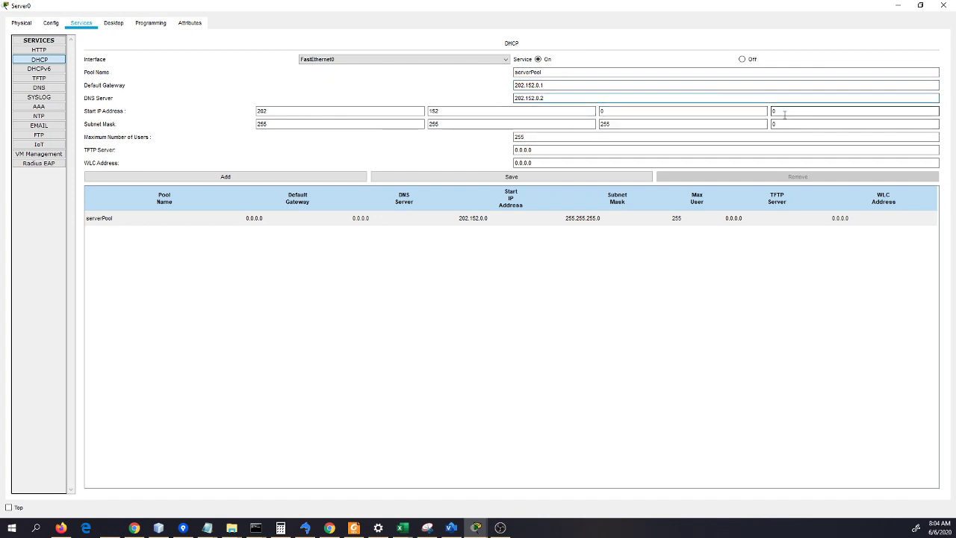
- Set serverPool's start IP address to 202.152.0.100 and its maximum number of users to 50, and save the pool
{"action": "left_click", "coordinate": [783, 111]}
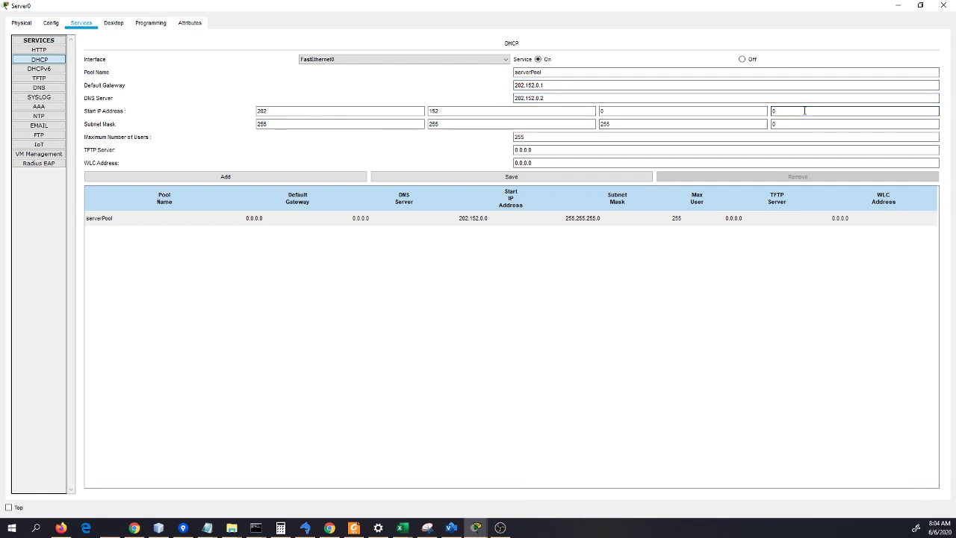
{"action": "type", "text": "100"}
{"action": "left_click", "coordinate": [801, 124]}
{"action": "left_click", "coordinate": [707, 138]}
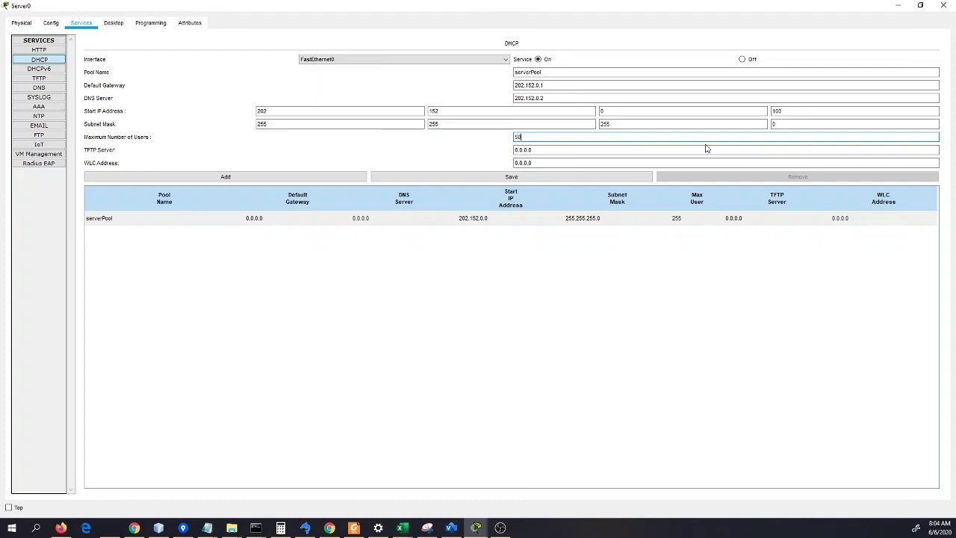
{"action": "left_click", "coordinate": [616, 179]}
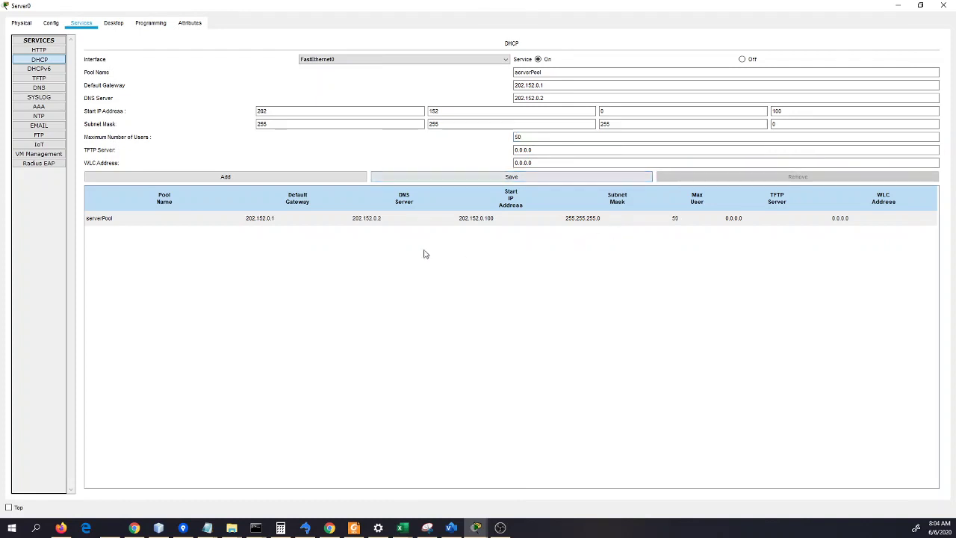
- Select the saved serverPool entry, restart the DHCP service by switching it off and on, and close Server0's window
{"action": "left_click", "coordinate": [500, 219]}
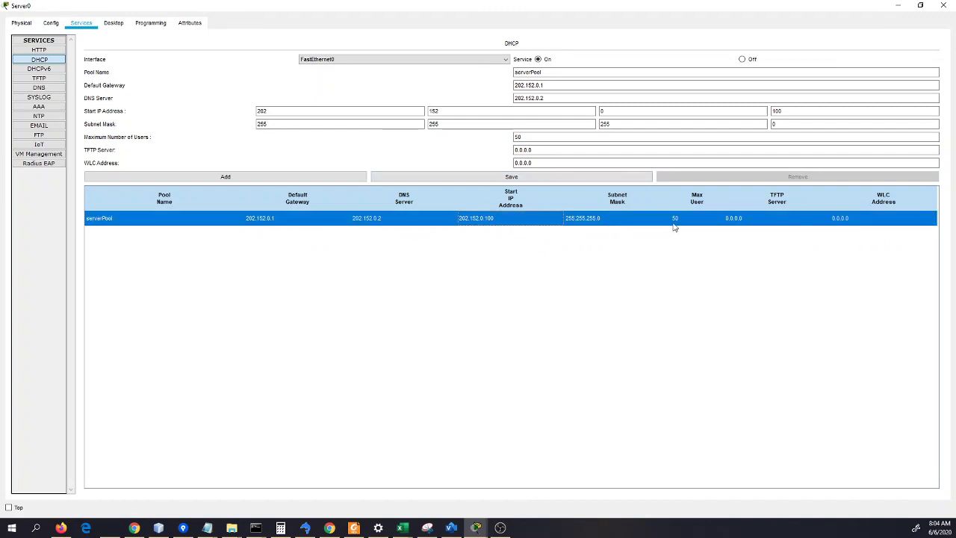
{"action": "left_click", "coordinate": [697, 223]}
{"action": "left_click", "coordinate": [742, 59]}
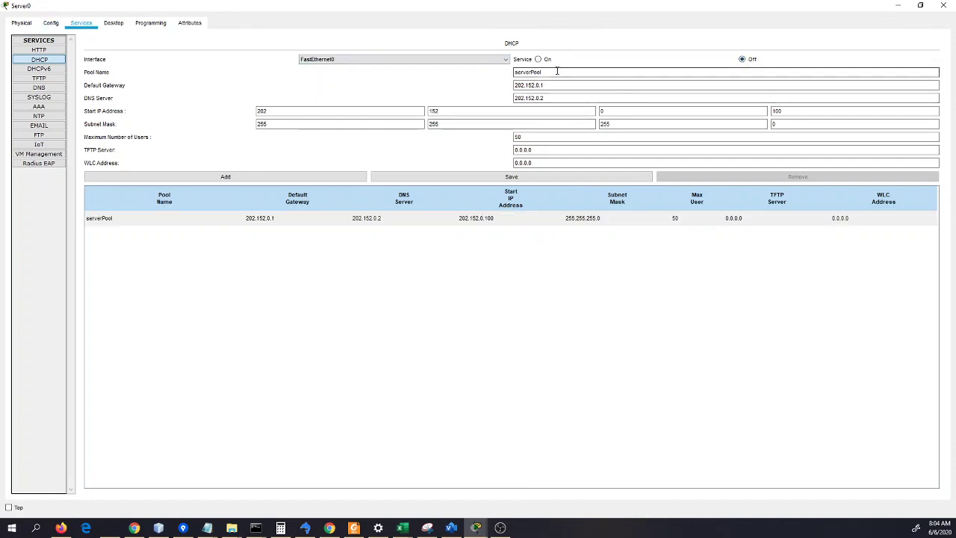
{"action": "left_click", "coordinate": [538, 59]}
{"action": "left_click", "coordinate": [544, 98]}
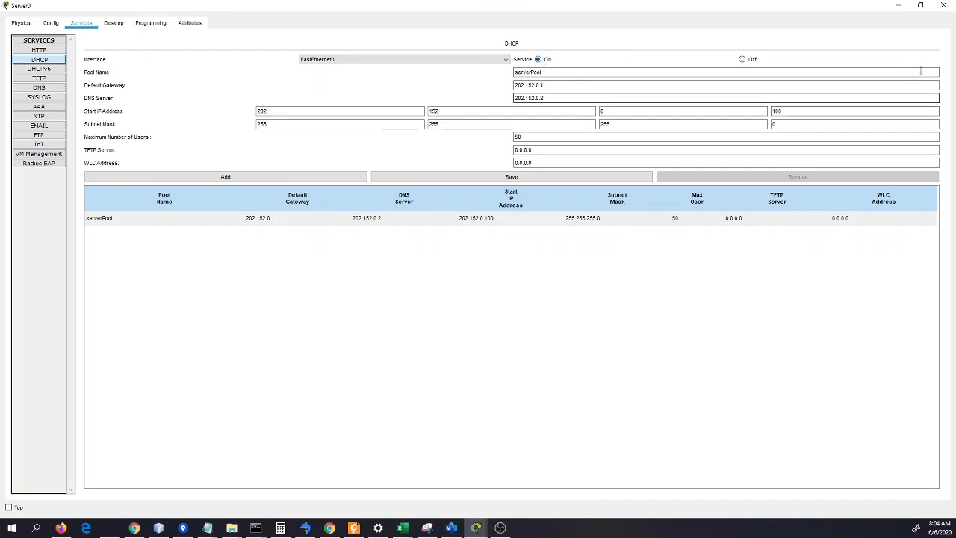
{"action": "left_click", "coordinate": [921, 6]}
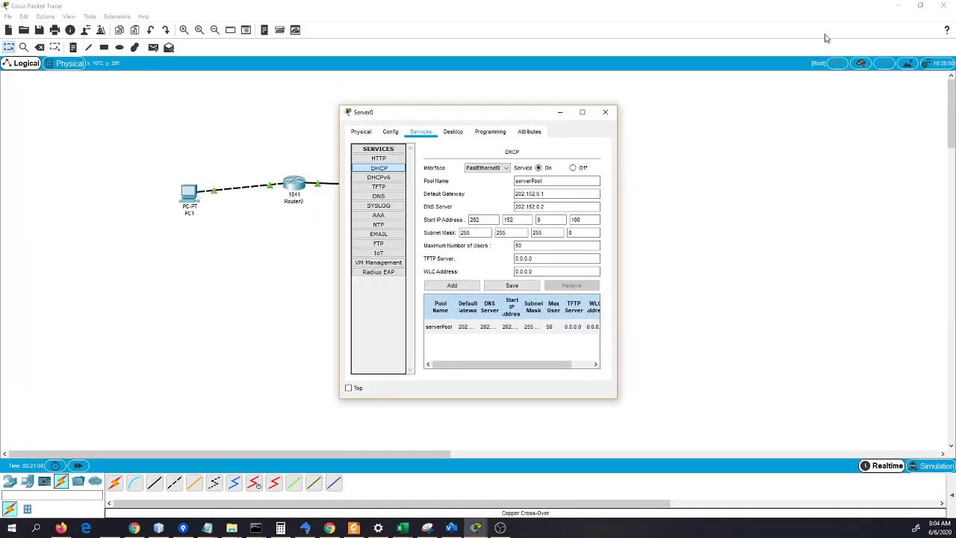
{"action": "left_click", "coordinate": [605, 112]}
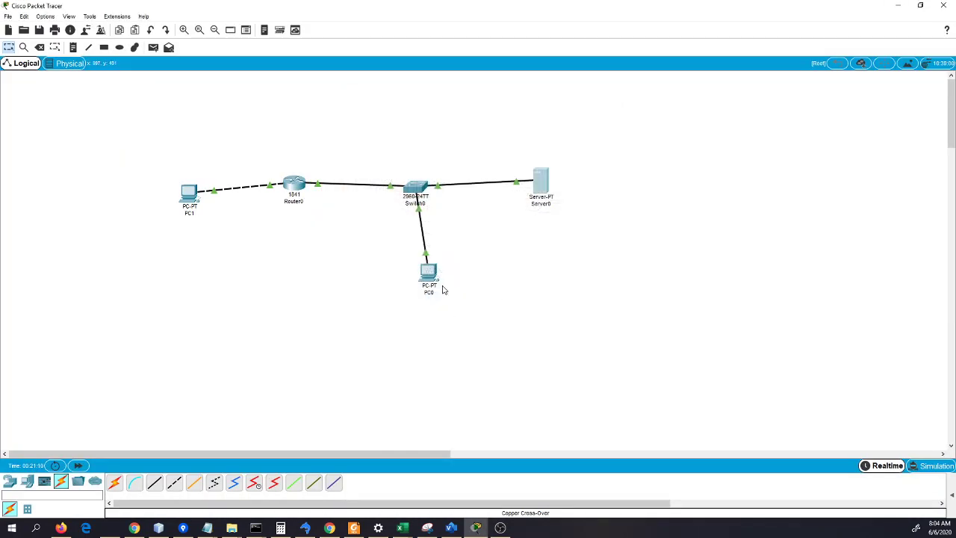
- Open PC0's command prompt after viewing its FastEthernet0 settings, and release its DHCP lease by running ipconfig /release twice
{"action": "left_click", "coordinate": [431, 275]}
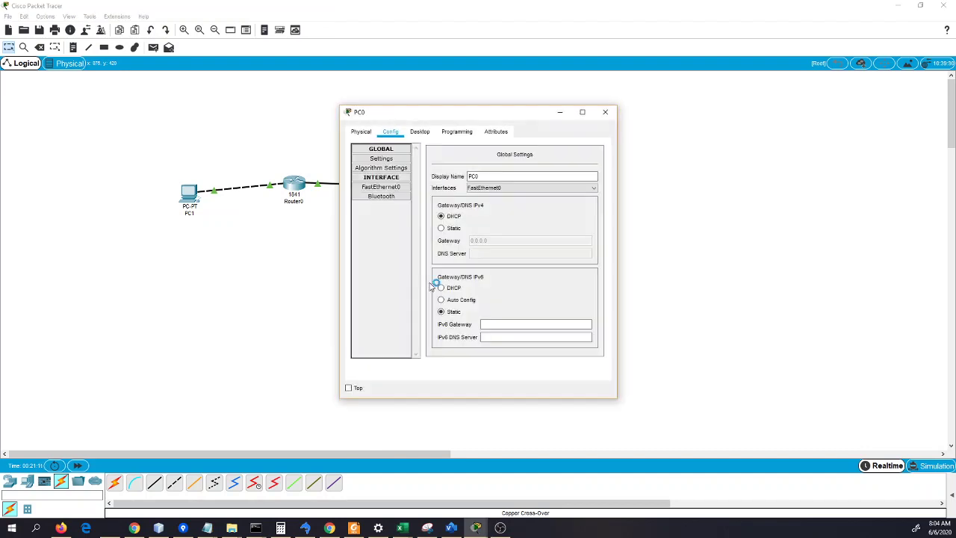
{"action": "left_click", "coordinate": [393, 189]}
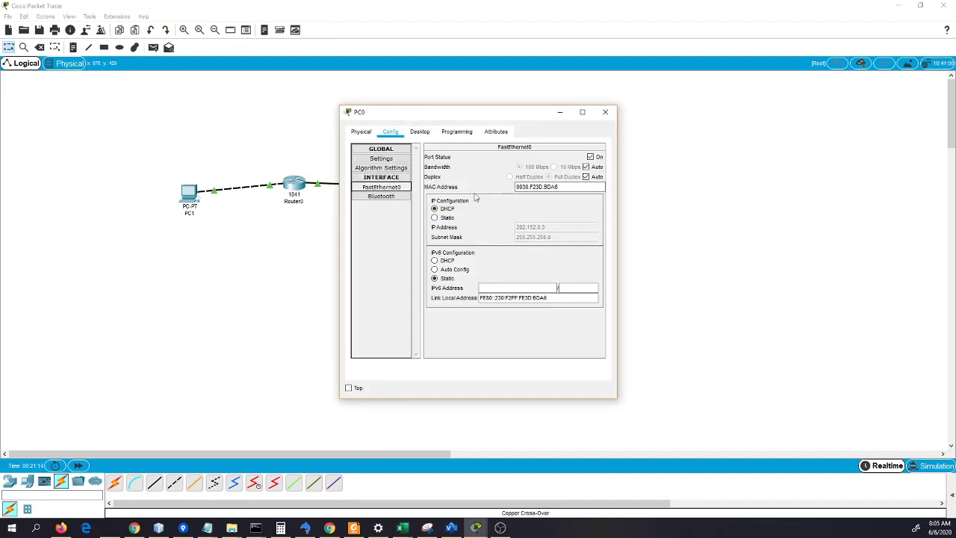
{"action": "left_click", "coordinate": [423, 135]}
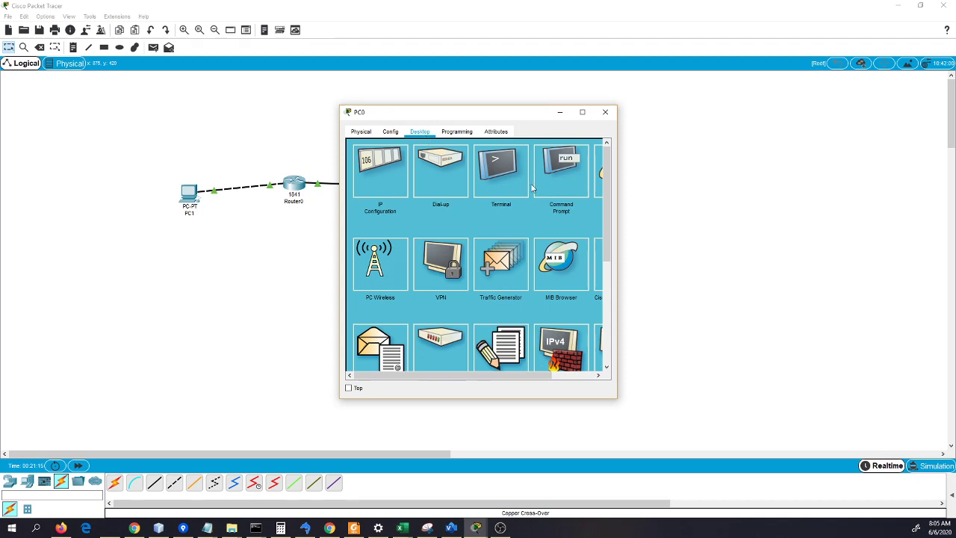
{"action": "left_click", "coordinate": [560, 179]}
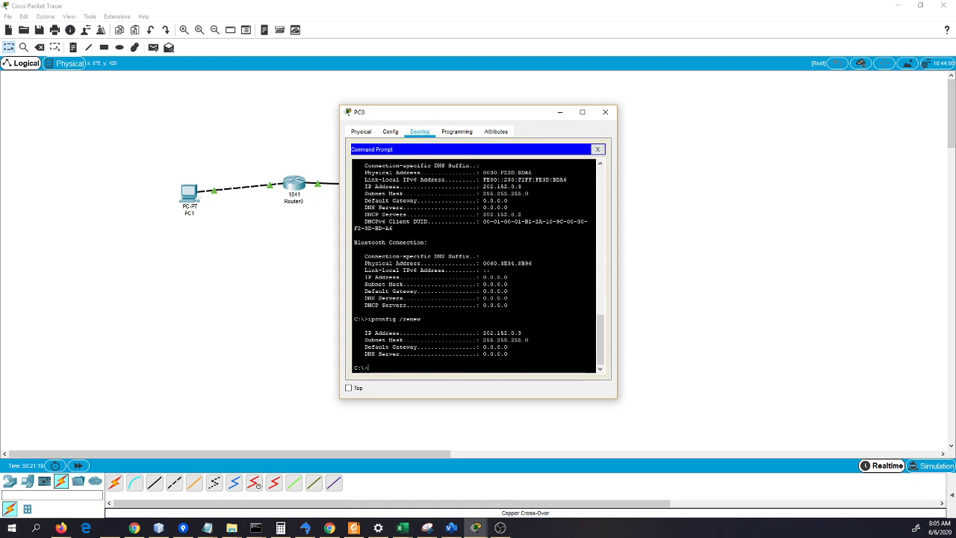
{"action": "key", "text": "Up"}
{"action": "key", "text": "BackSpace"}
{"action": "key", "text": "BackSpace"}
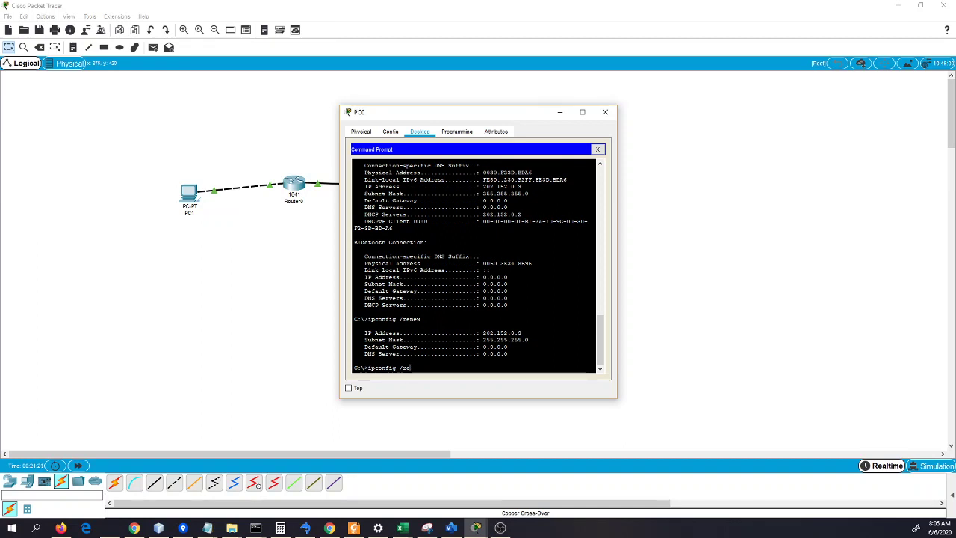
{"action": "type", "text": "lease"}
{"action": "key", "text": "Return"}
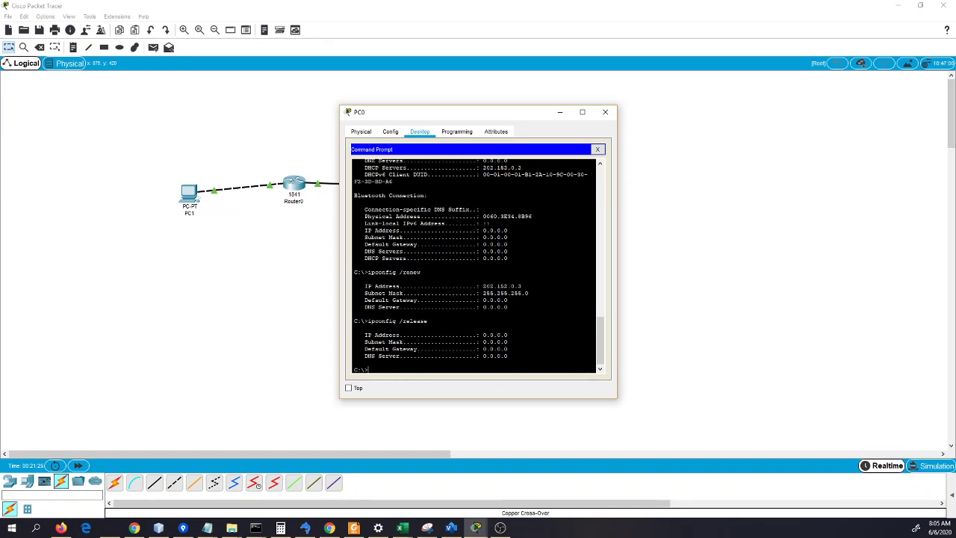
{"action": "key", "text": "Up"}
{"action": "key", "text": "Return"}
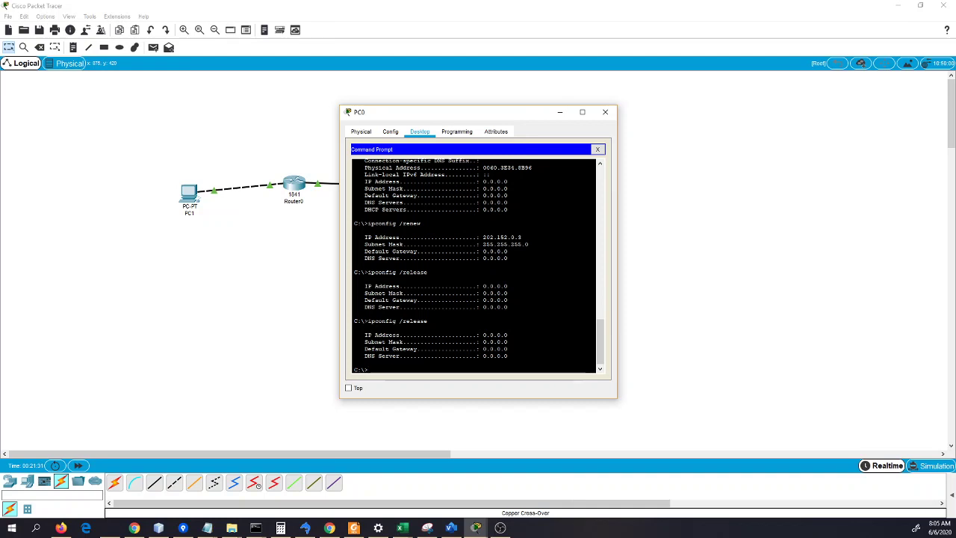
- Request a new DHCP lease for PC0 with ipconfig /renew and highlight the DNS server address in the output
{"action": "key", "text": "Up"}
{"action": "key", "text": "Up"}
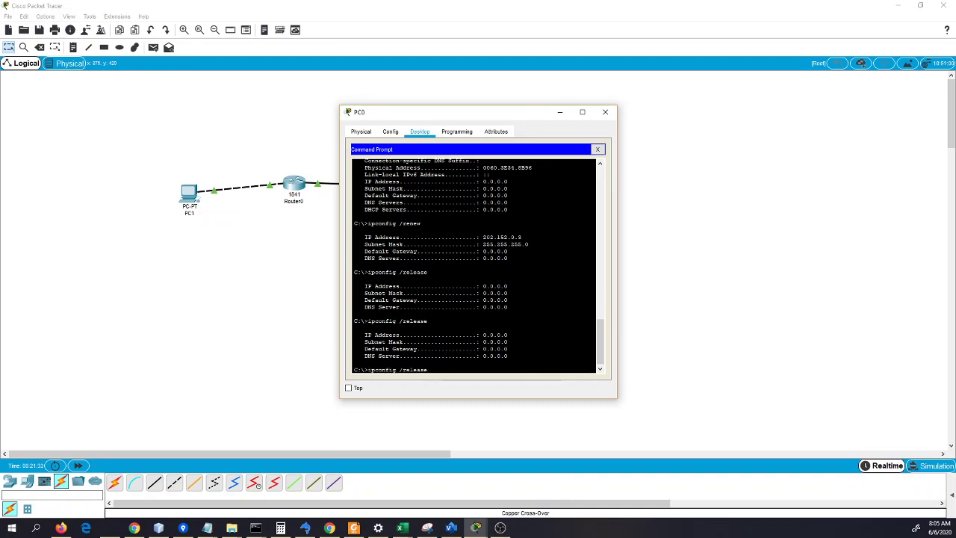
{"action": "key", "text": "BackSpace"}
{"action": "key", "text": "BackSpace"}
{"action": "key", "text": "BackSpace"}
{"action": "type", "text": "ew"}
{"action": "key", "text": "Return"}
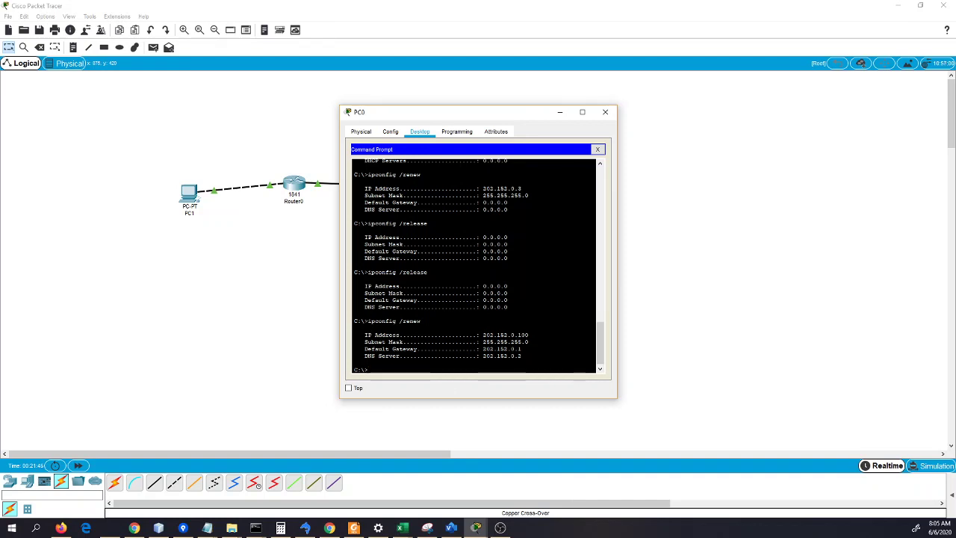
{"action": "left_click_drag", "start_coordinate": [498, 349], "coordinate": [522, 356]}
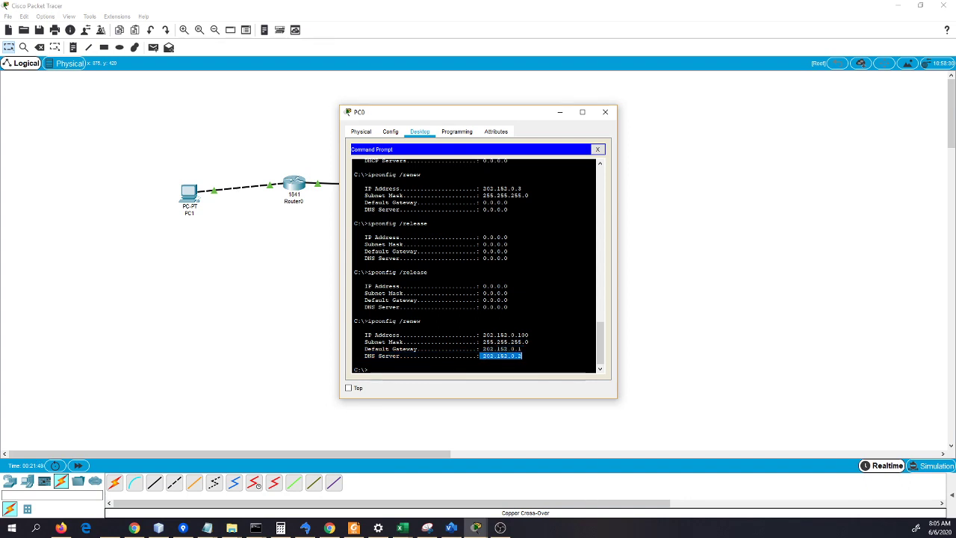
{"action": "left_click", "coordinate": [391, 133]}
{"action": "left_click", "coordinate": [361, 132]}
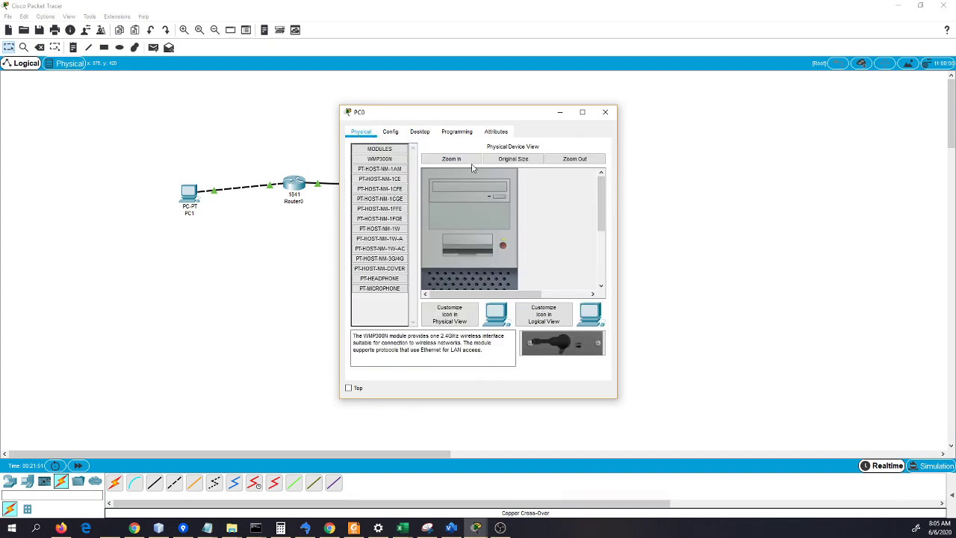
{"action": "left_click", "coordinate": [454, 132]}
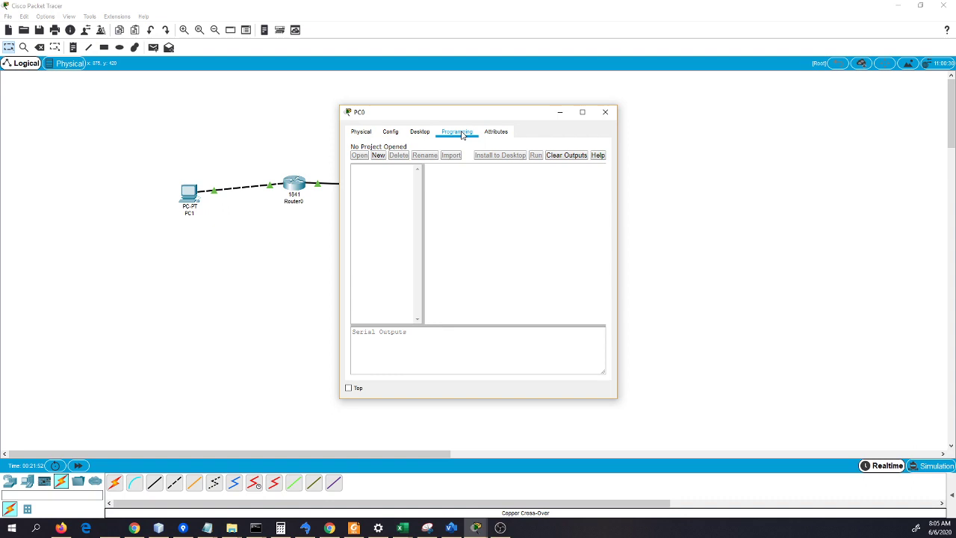
{"action": "left_click", "coordinate": [419, 132]}
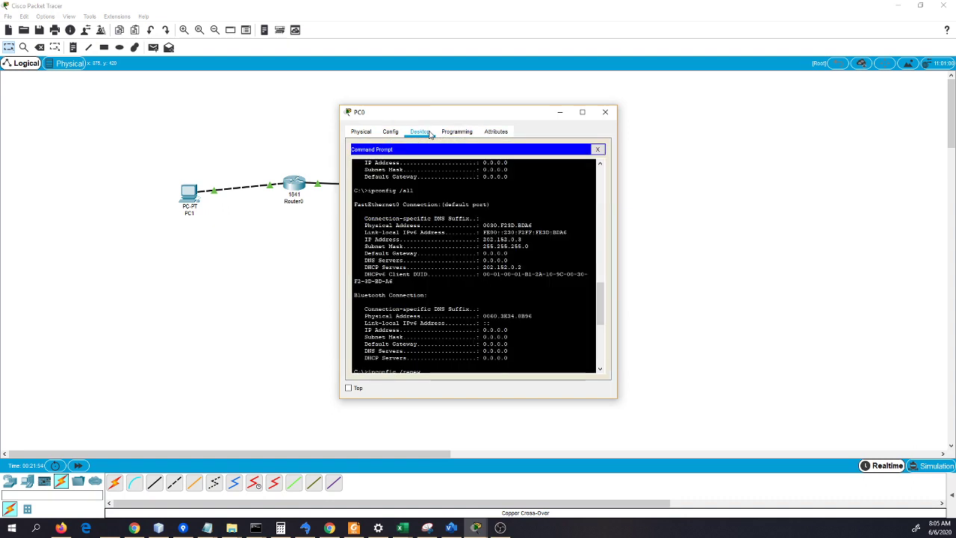
{"action": "left_click", "coordinate": [598, 149]}
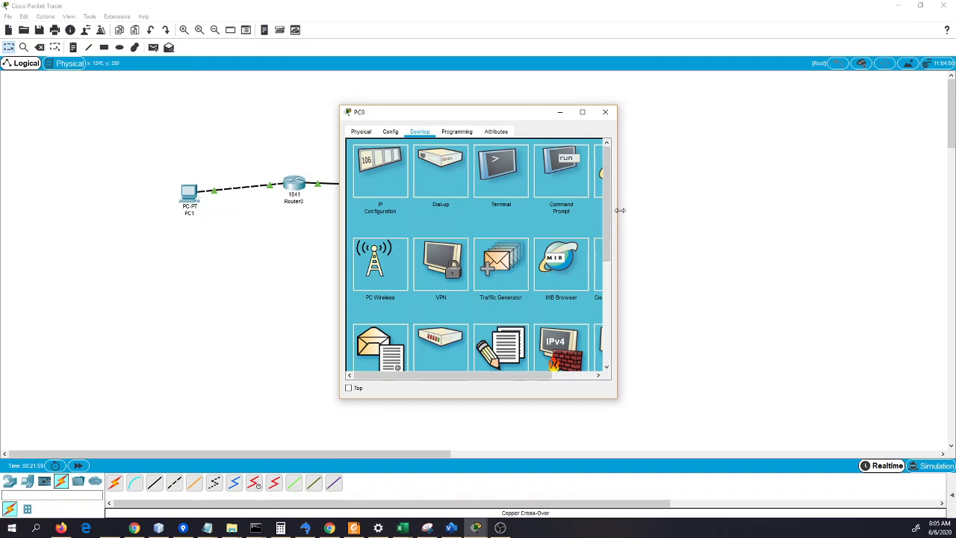
{"action": "left_click_drag", "start_coordinate": [618, 212], "coordinate": [721, 213]}
{"action": "left_click", "coordinate": [671, 196]}
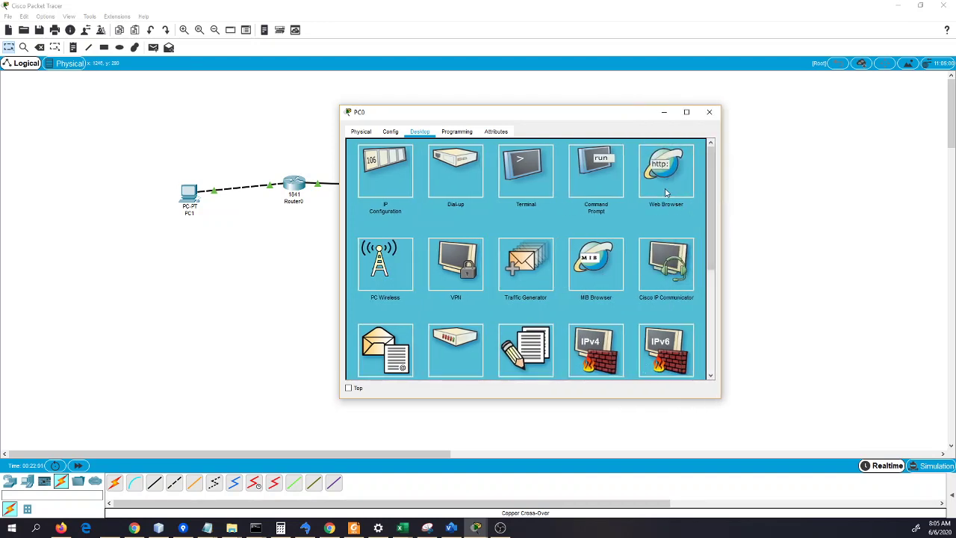
{"action": "left_click", "coordinate": [430, 159]}
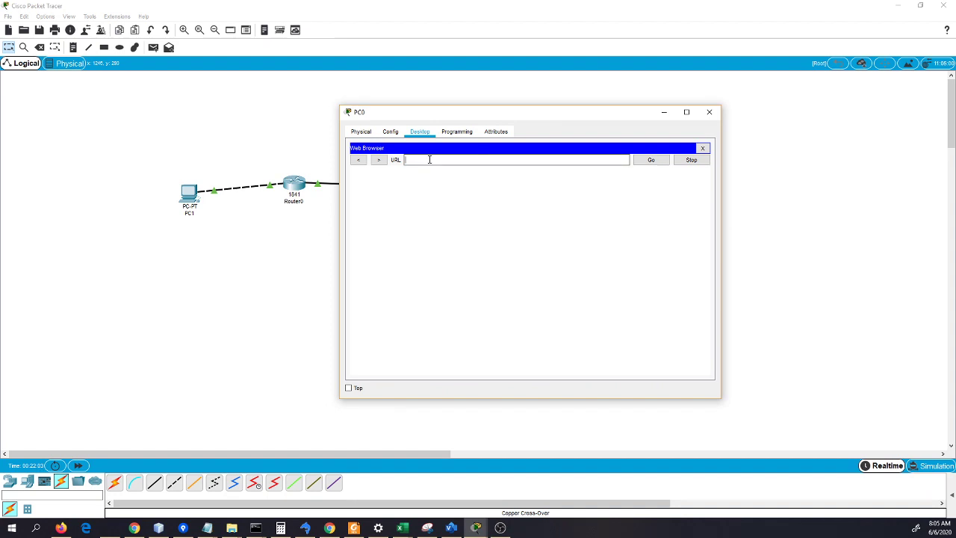
{"action": "type", "text": "www.de"}
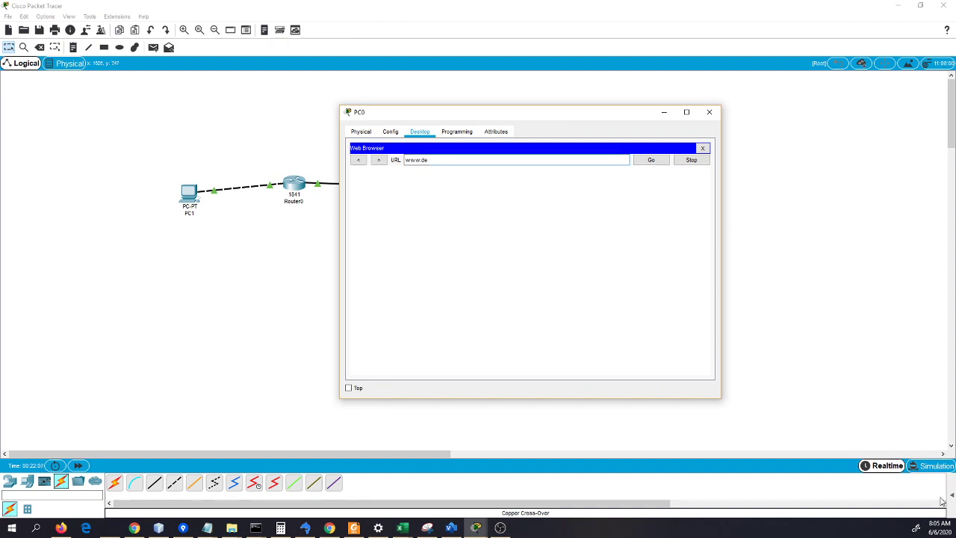
{"action": "type", "text": "l.ac.id"}
{"action": "key", "text": "Return"}
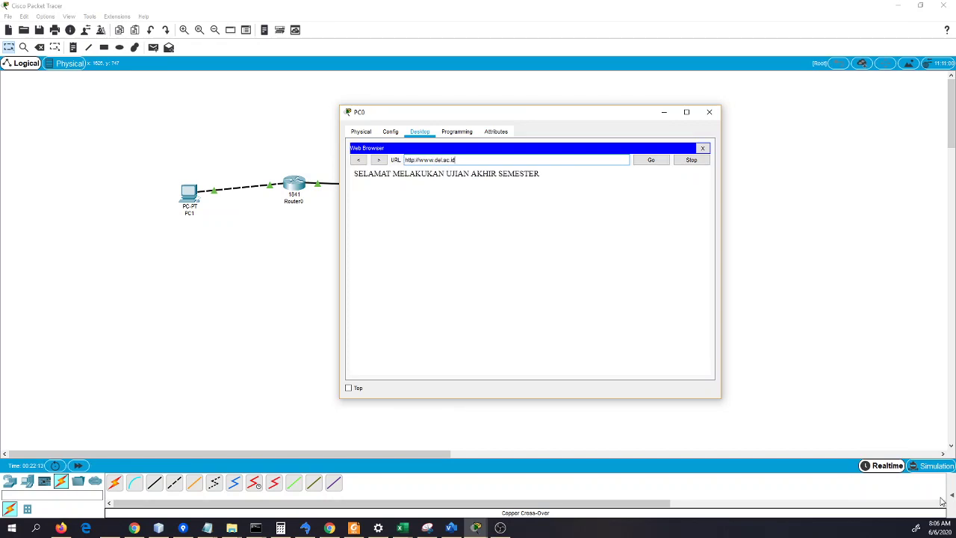